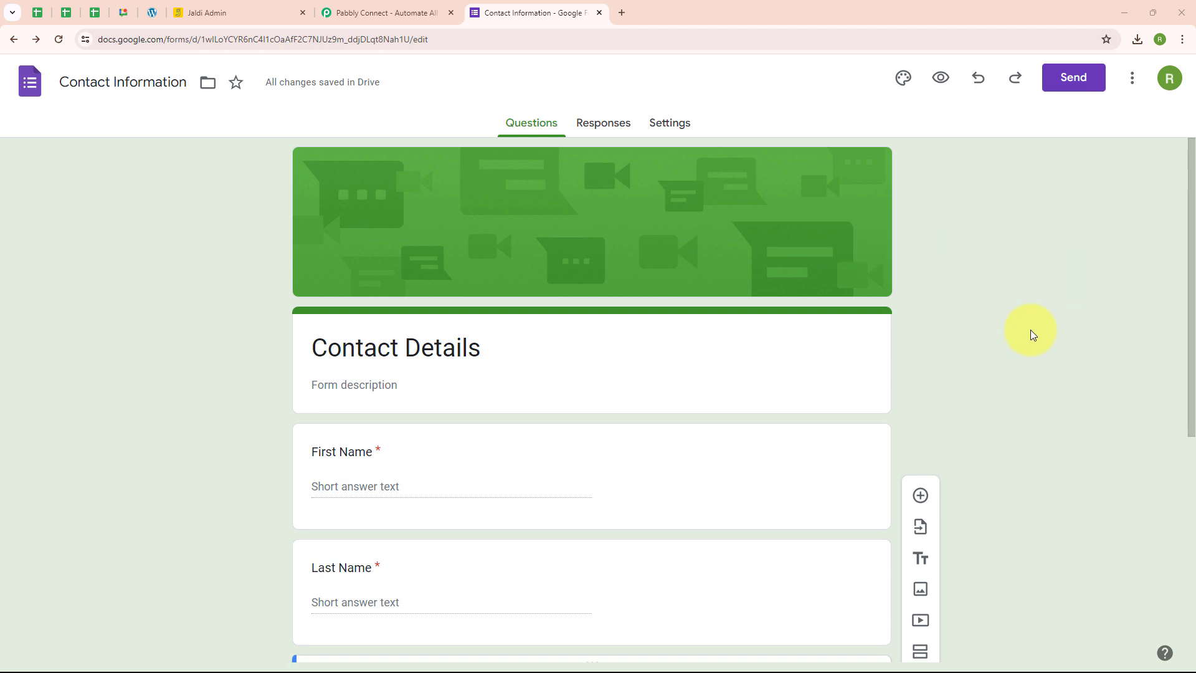
Review the questions of the Contact Details form and the list of all leads in Jaldi.
scroll(1030, 330, down, 6)
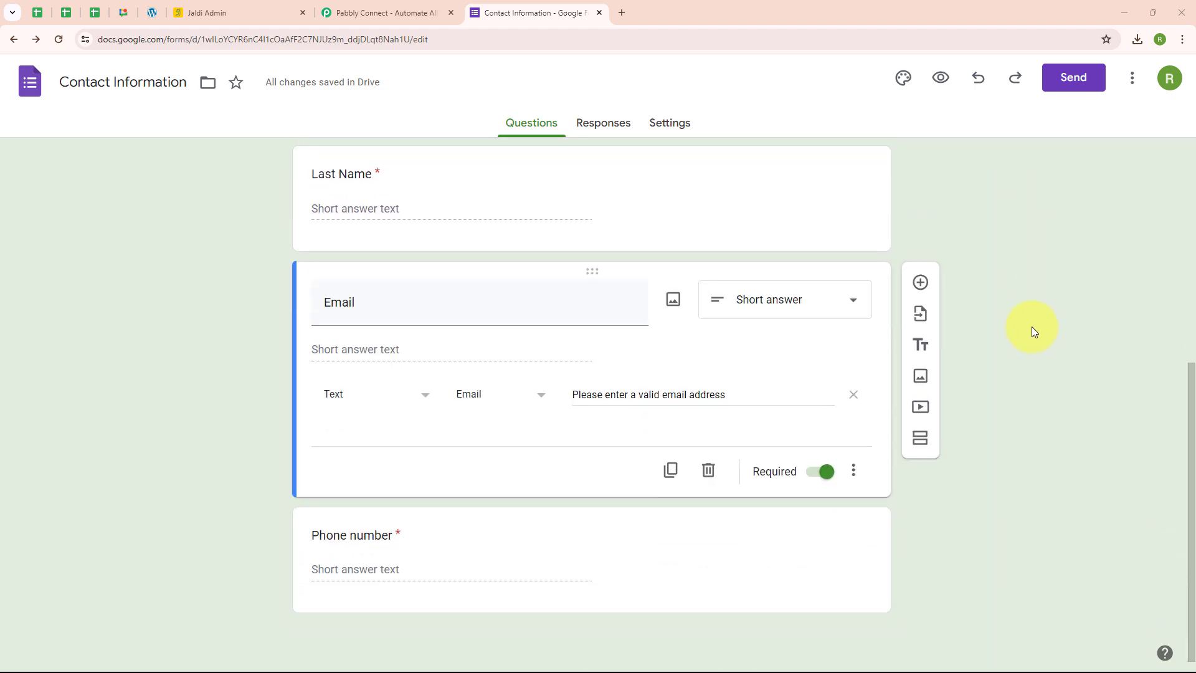
scroll(1036, 254, up, 6)
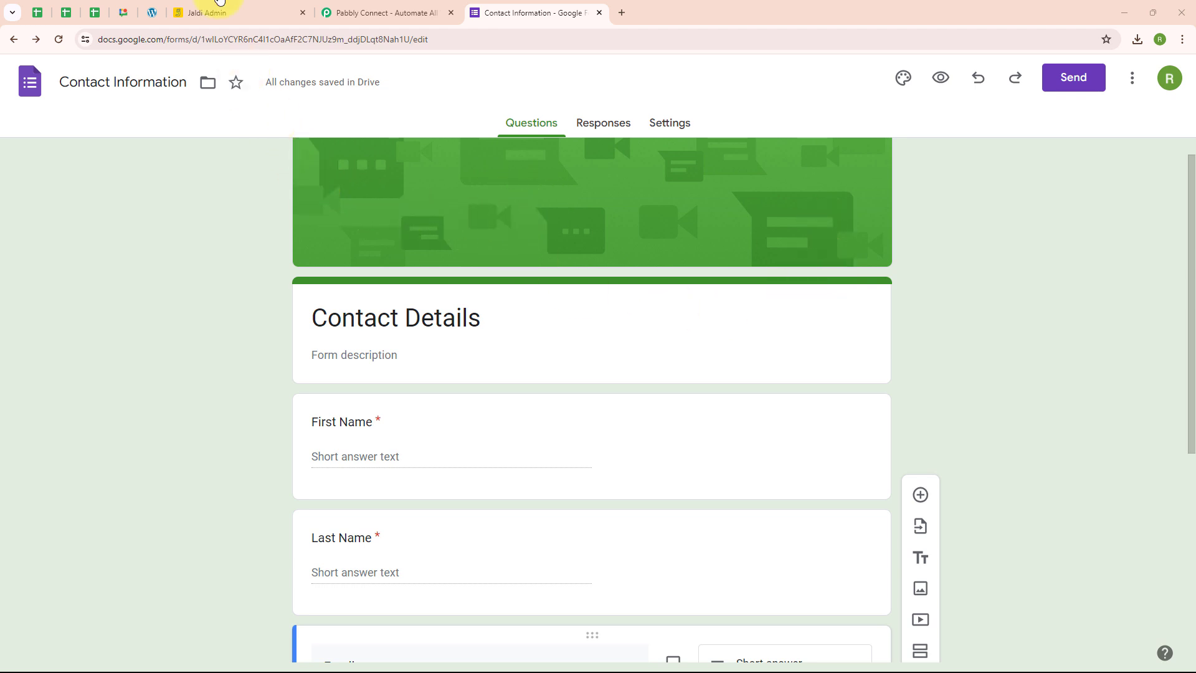
click(195, 6)
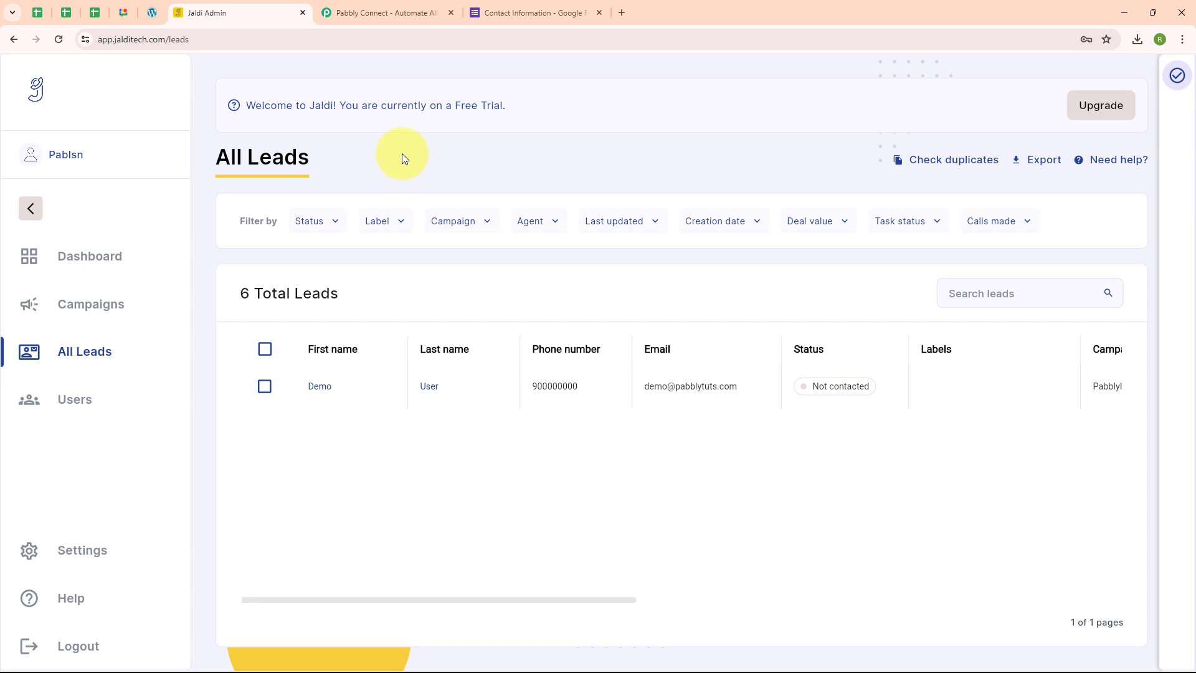
Switch to the Pabbly website, sign in and access the Pabbly Connect dashboard.
click(393, 12)
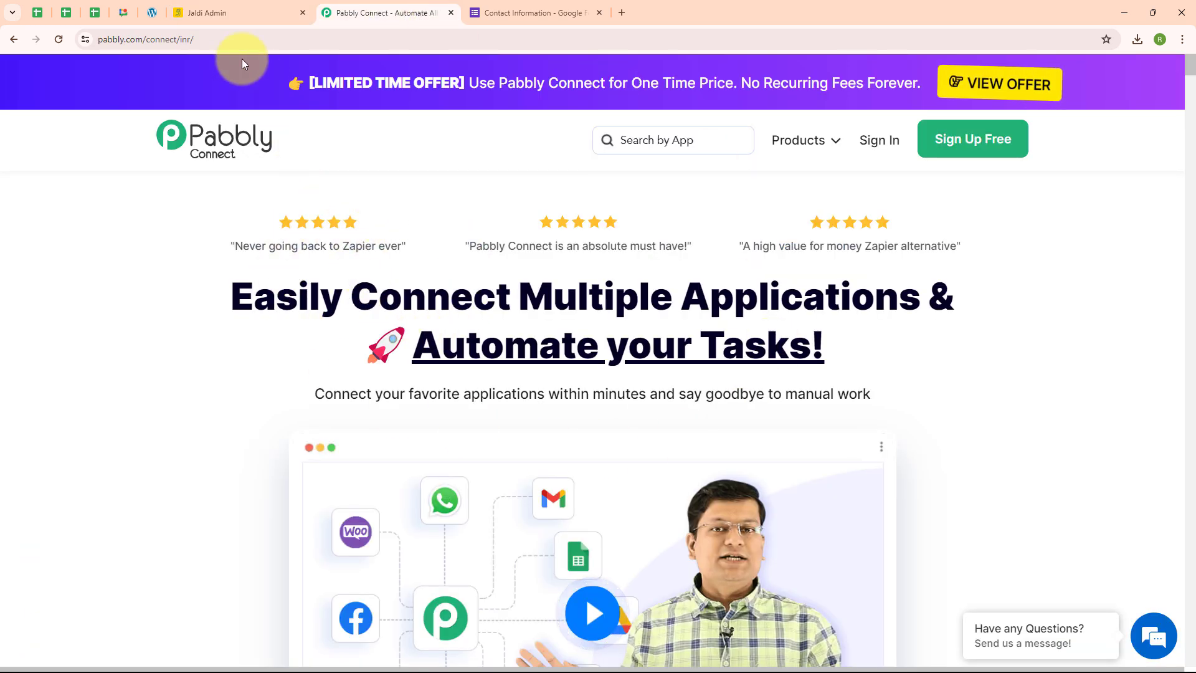
click(216, 36)
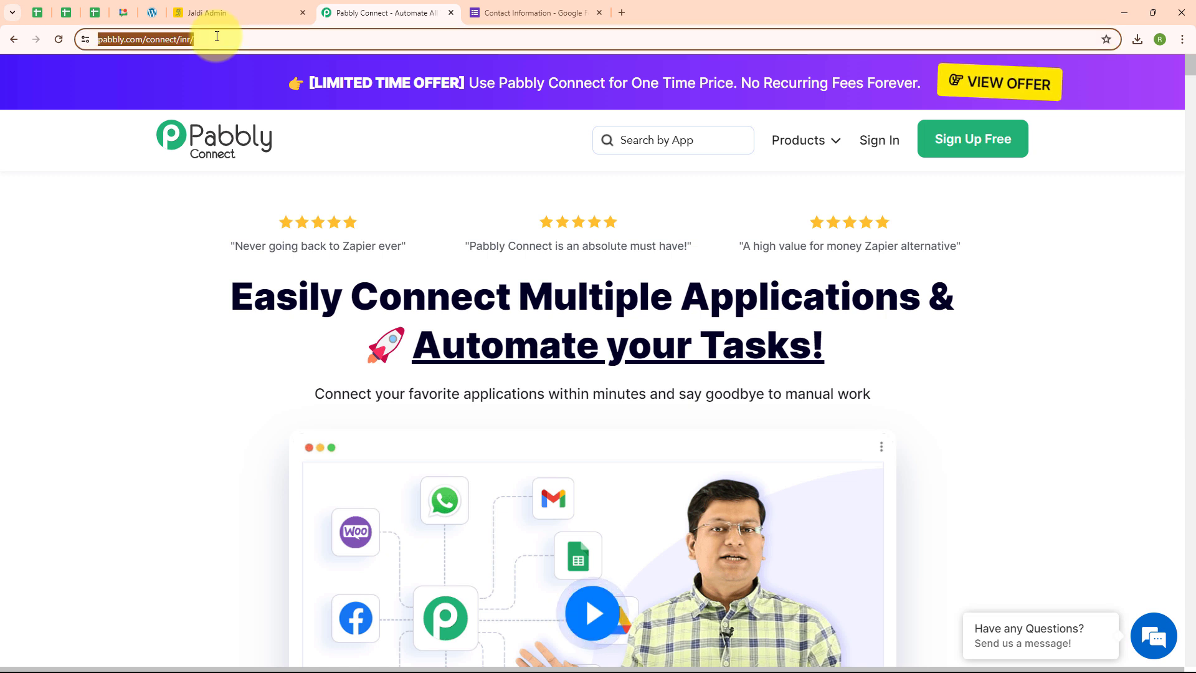
click(349, 177)
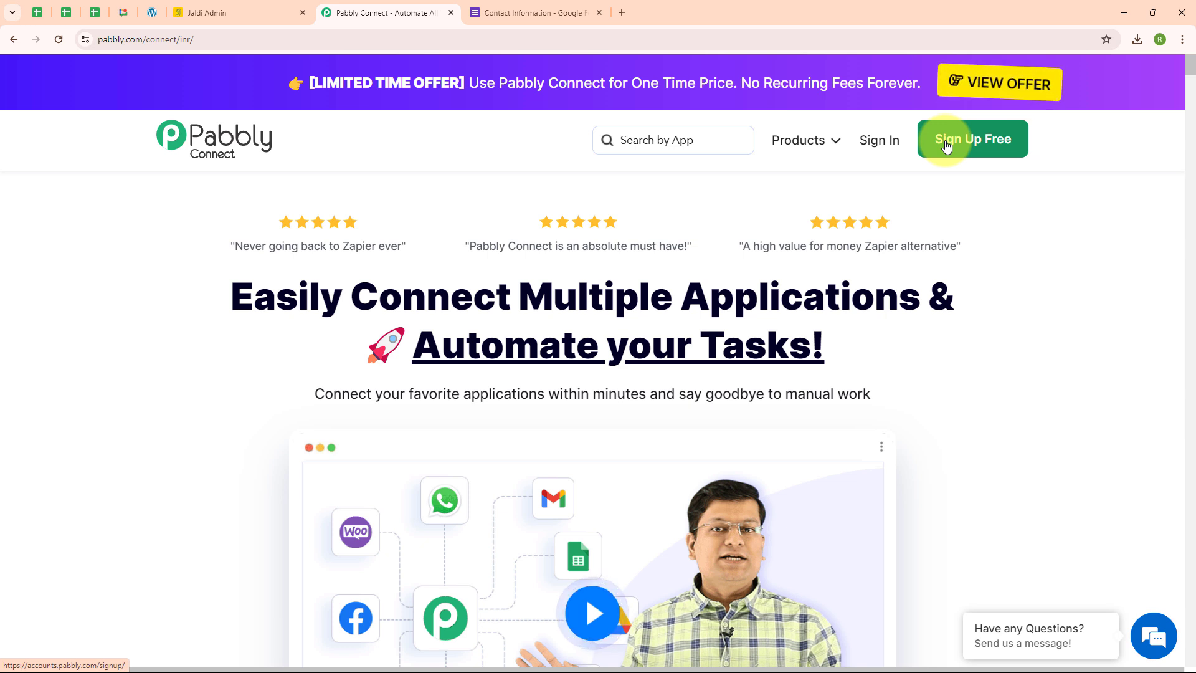
click(883, 143)
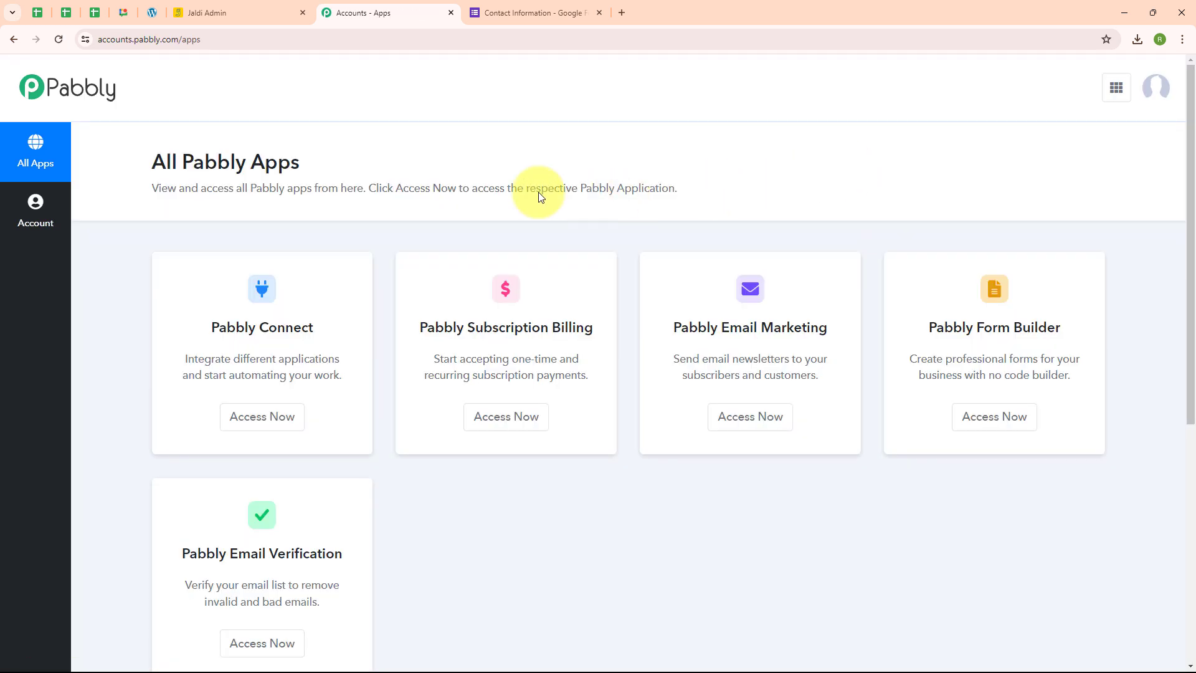
drag(153, 163, 300, 188)
click(398, 151)
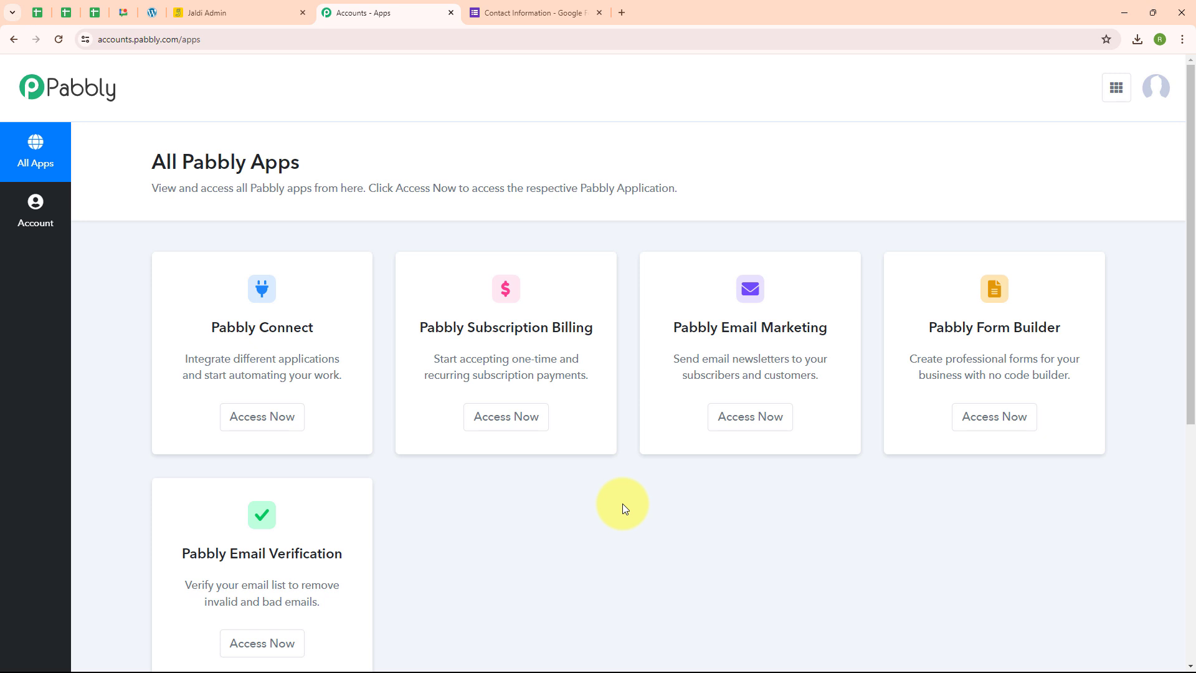
click(264, 418)
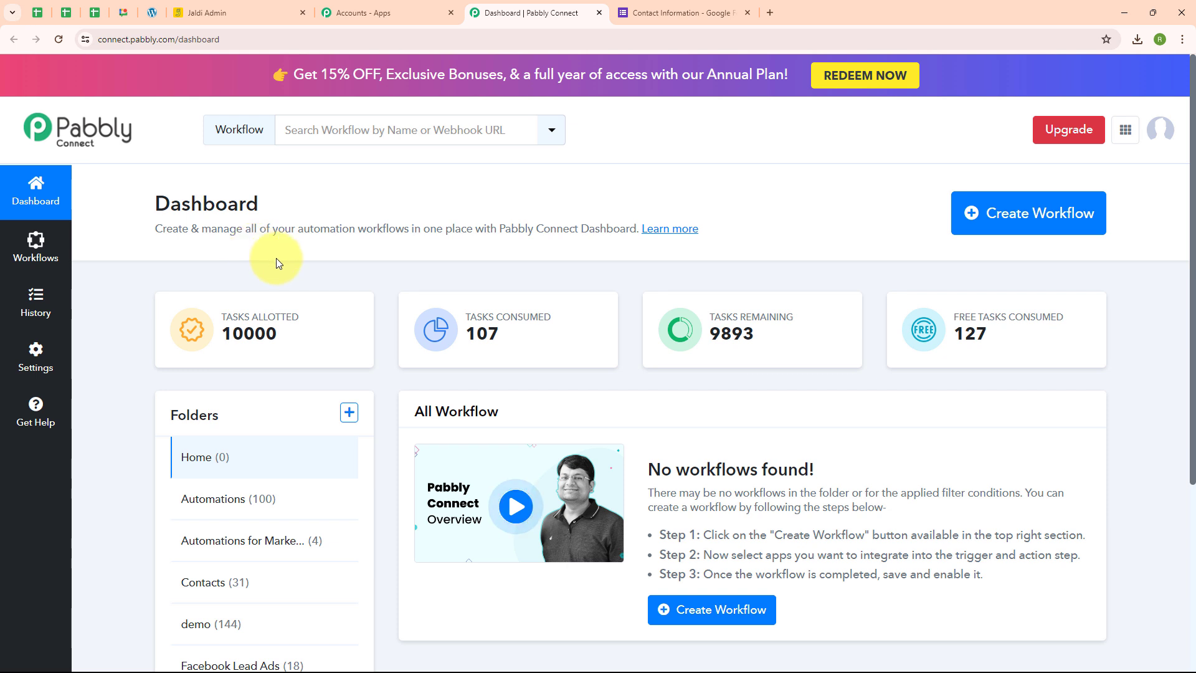
Create a workflow named "Create Jaldi Lead on Google Forms Submission" in the Automations folder.
click(967, 227)
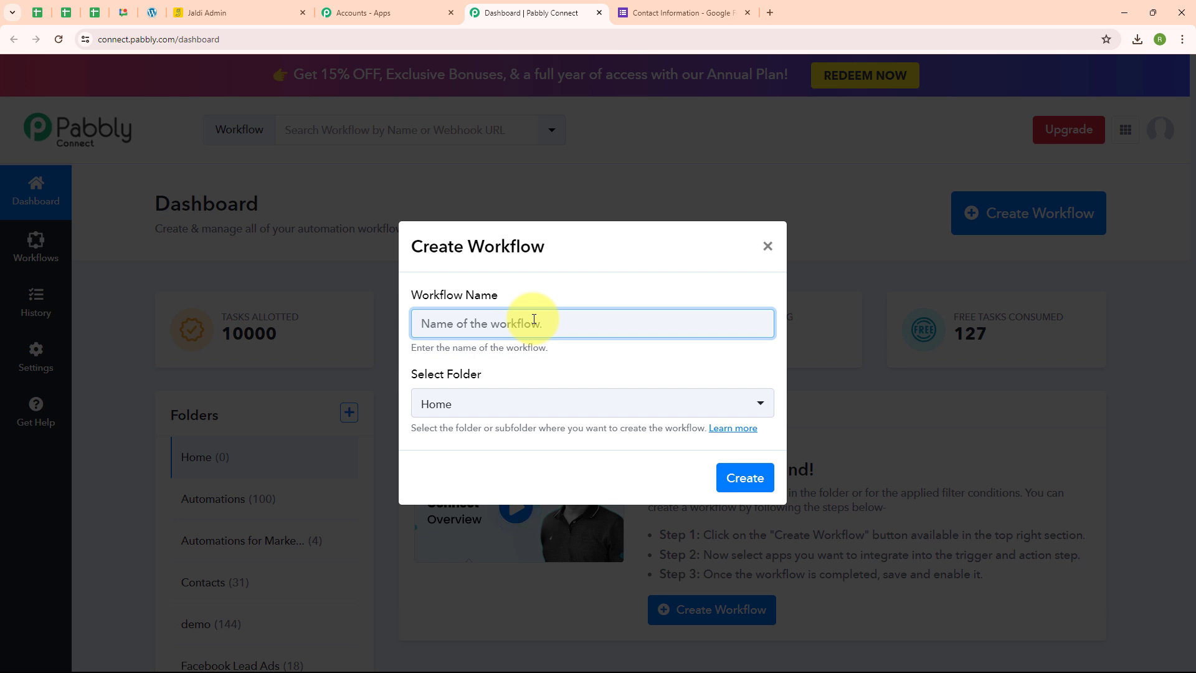
text(Create Jaldi Lead on Google Forms Submission)
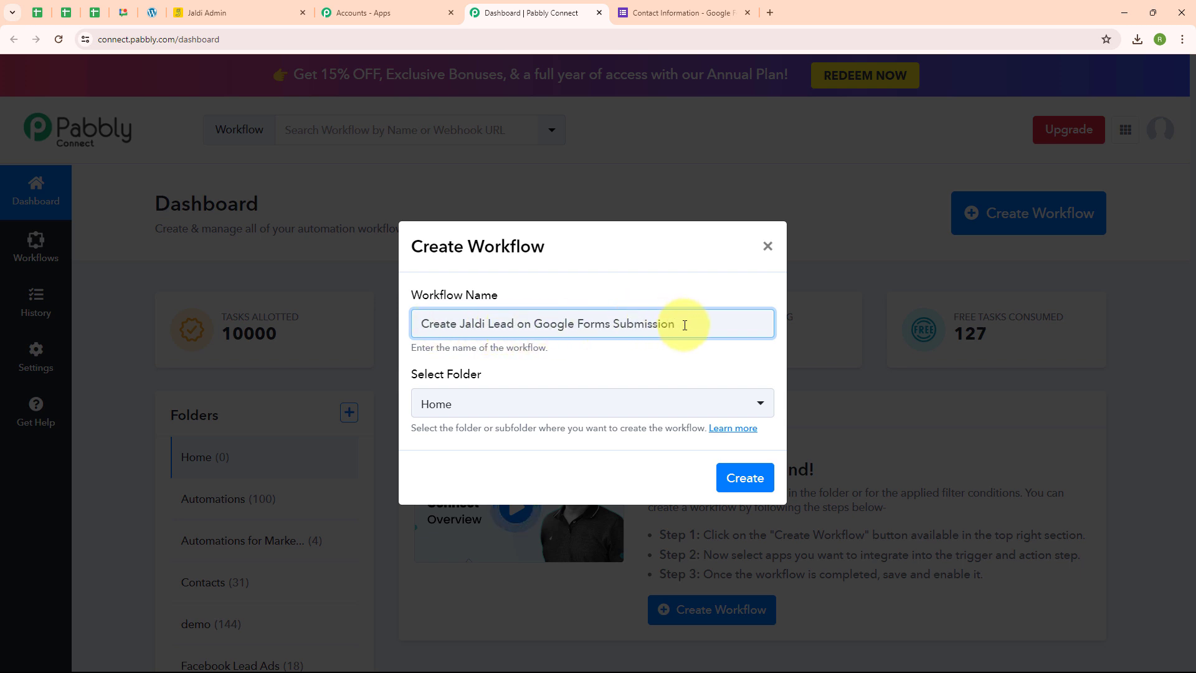
click(472, 400)
click(439, 185)
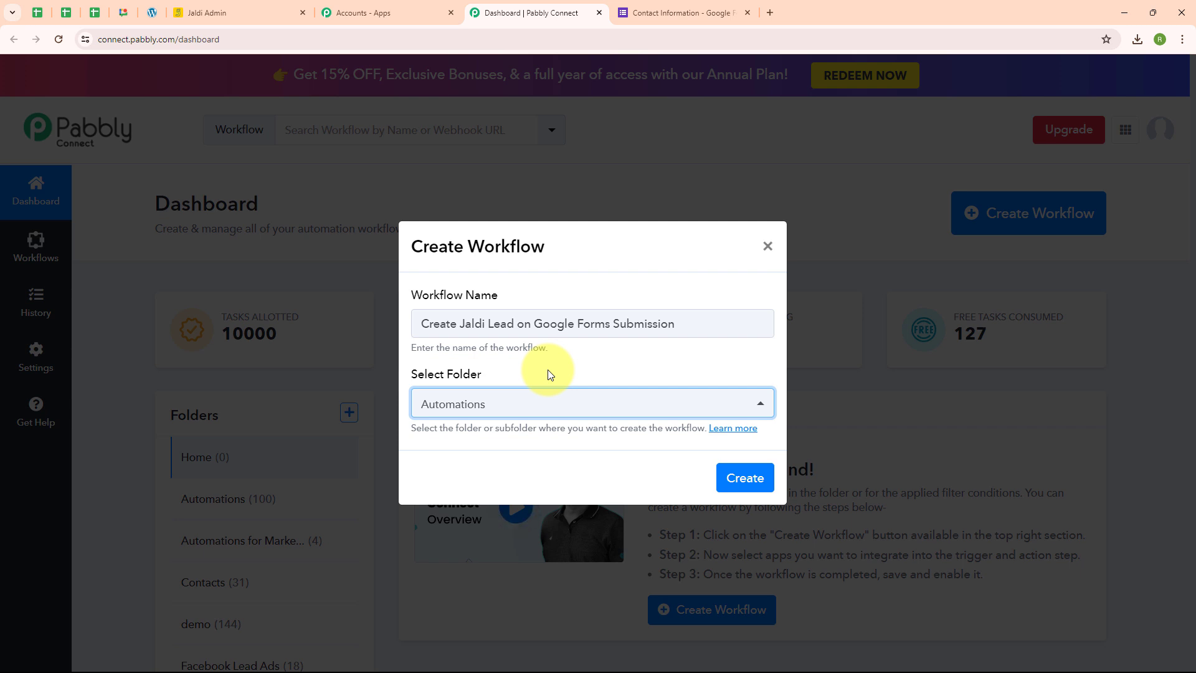
click(550, 375)
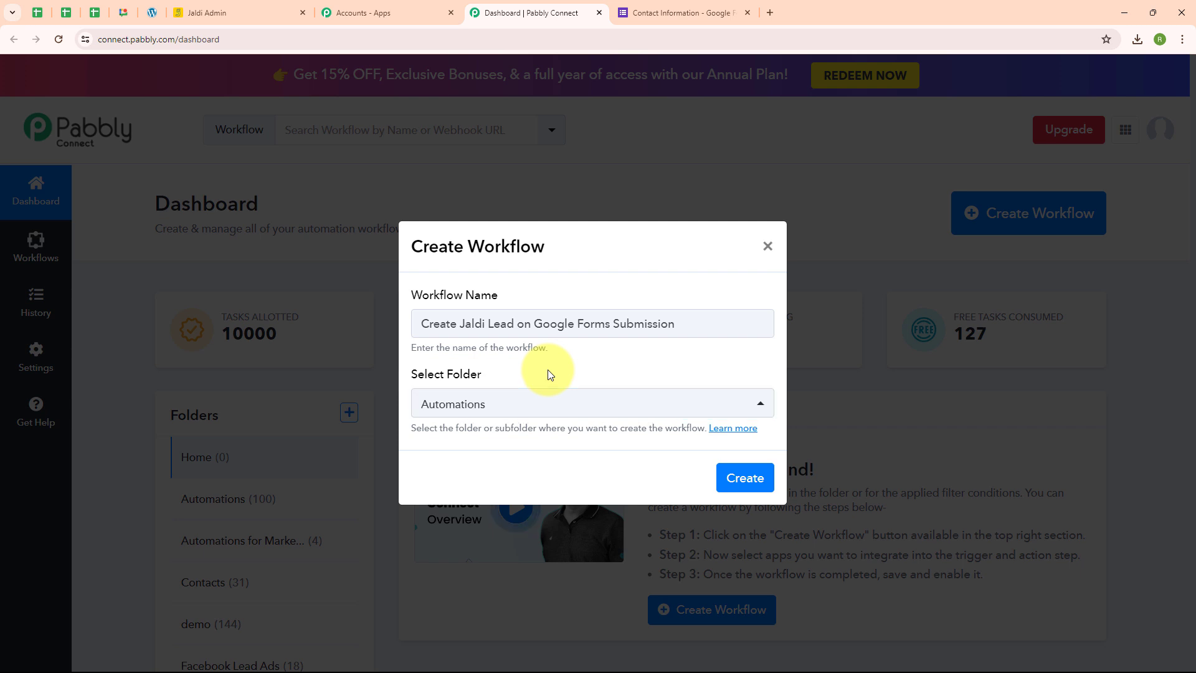
click(745, 477)
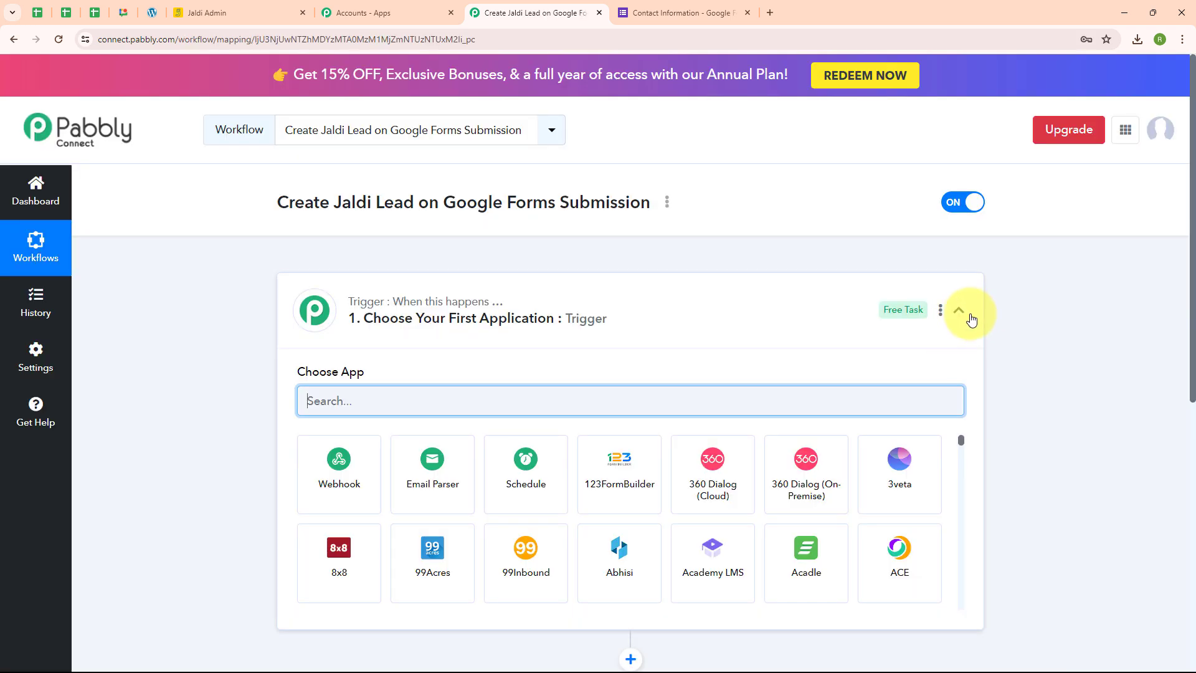
Set the workflow trigger to the Google Forms app with the New Response Received event.
click(962, 311)
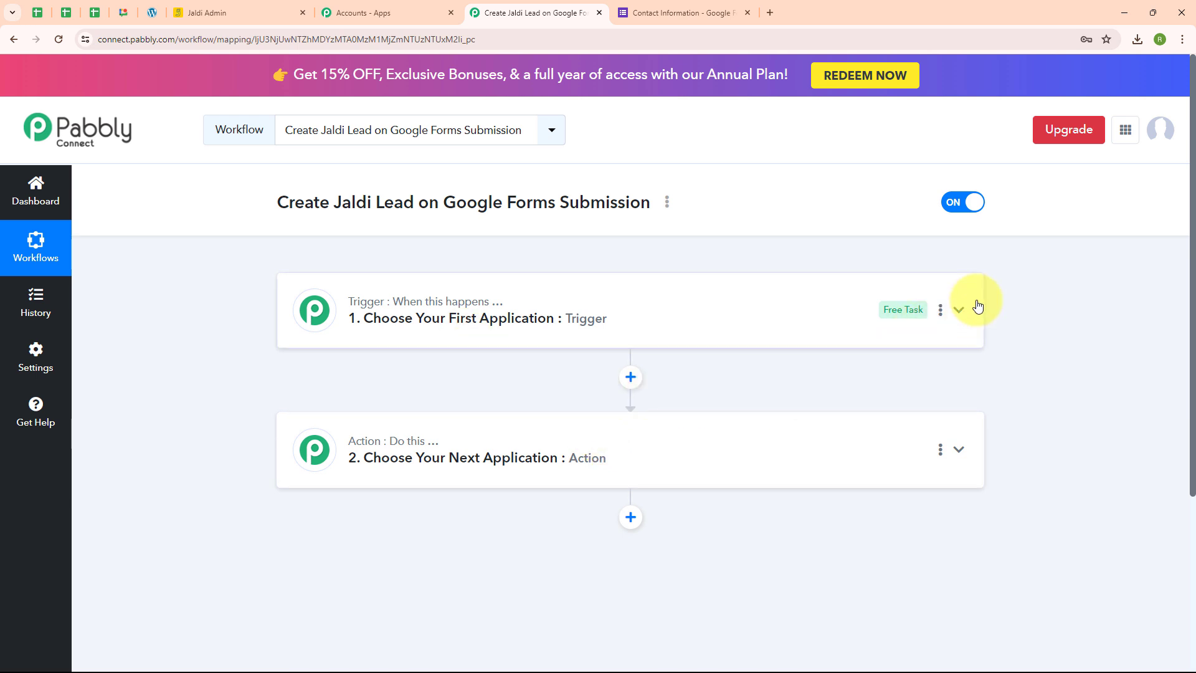
click(959, 310)
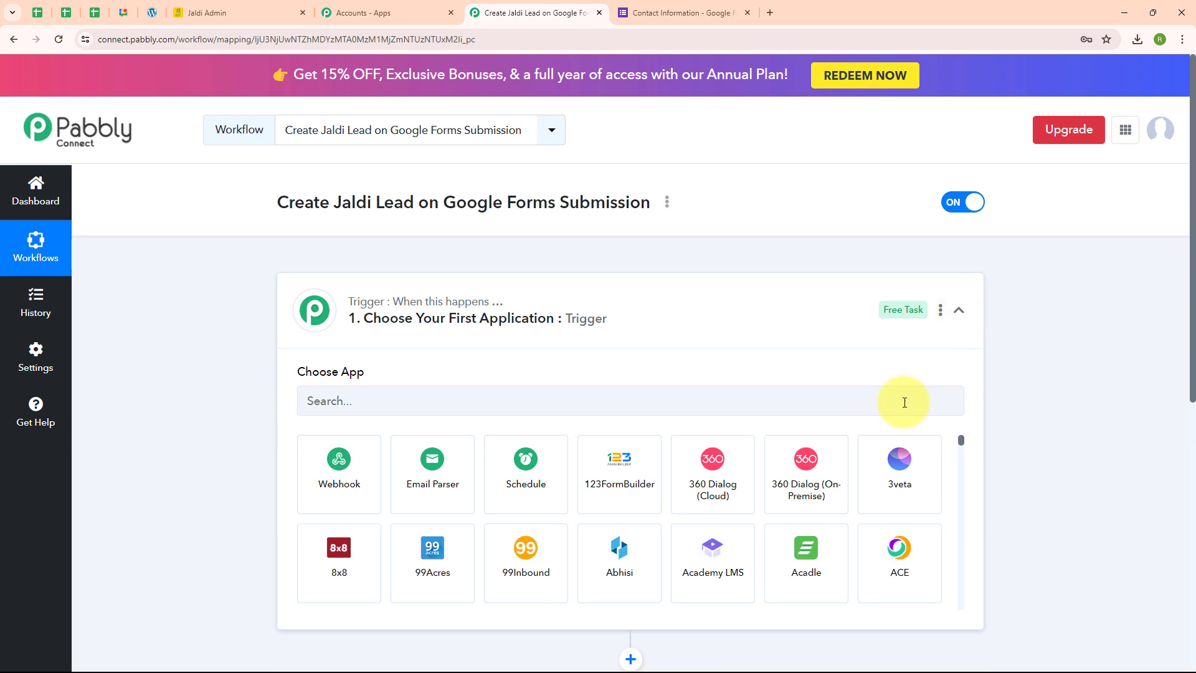
click(352, 394)
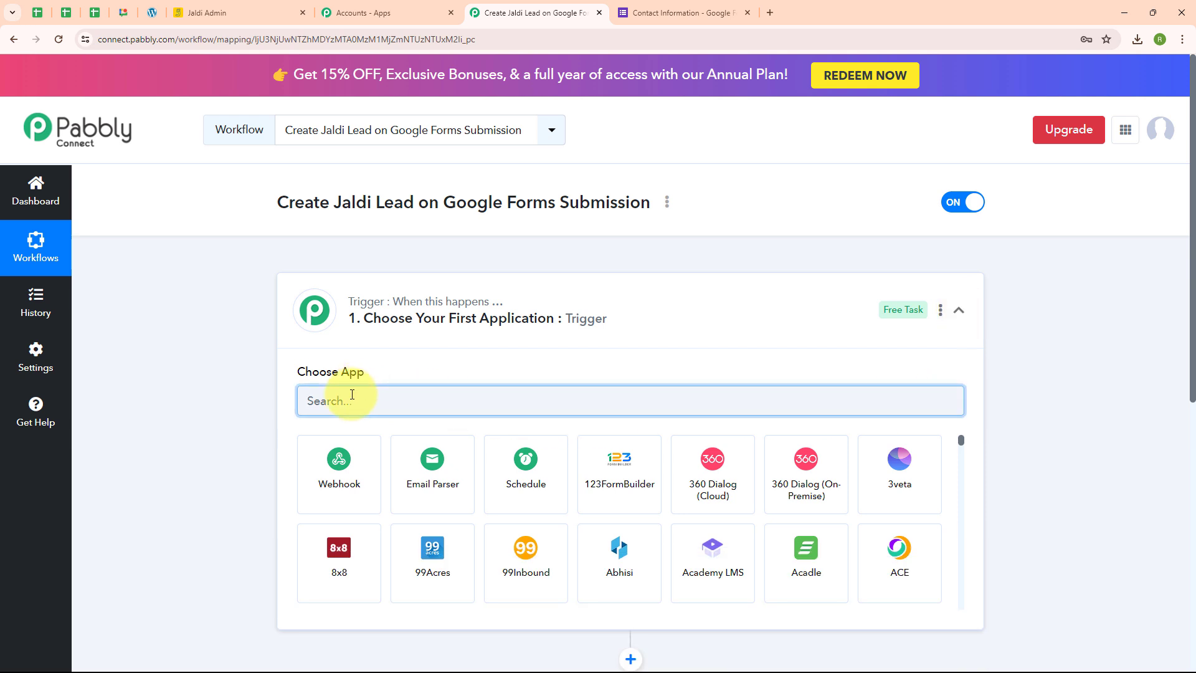
text(Goog)
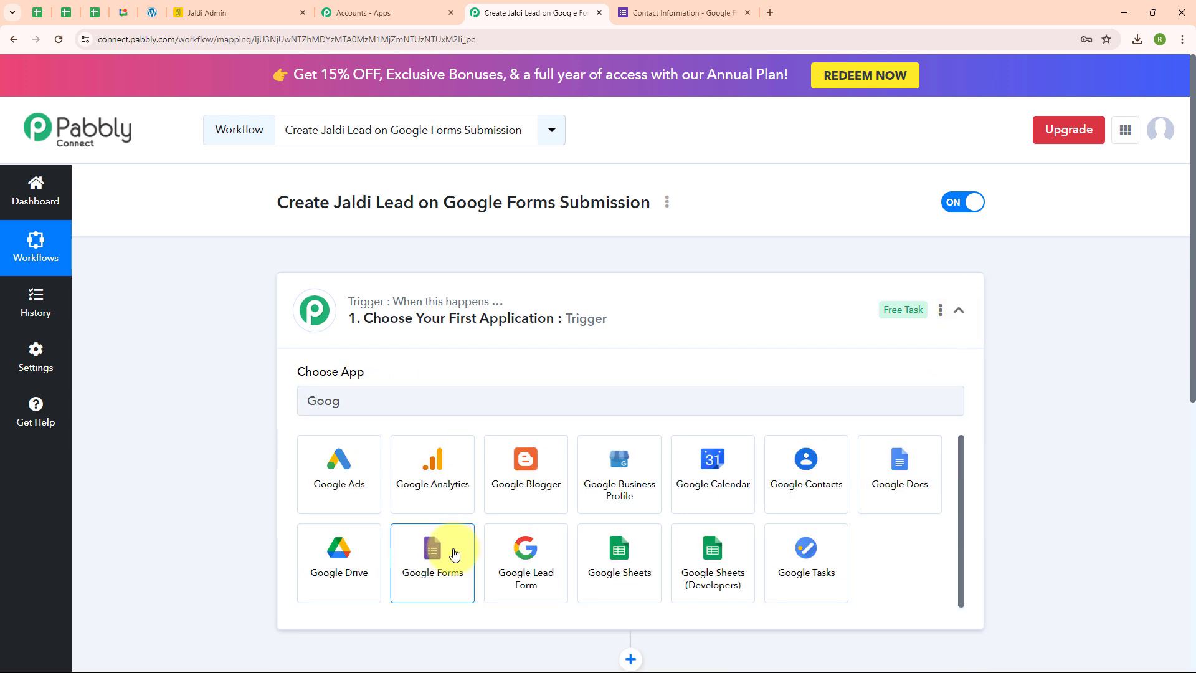
click(455, 552)
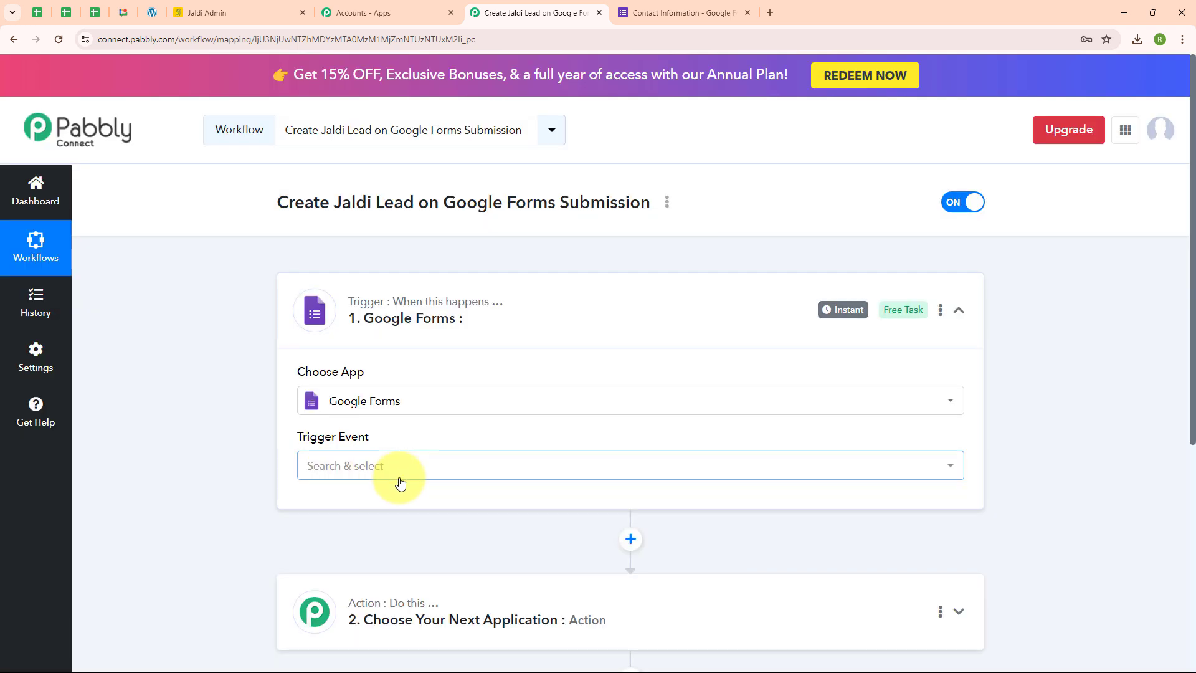
click(396, 478)
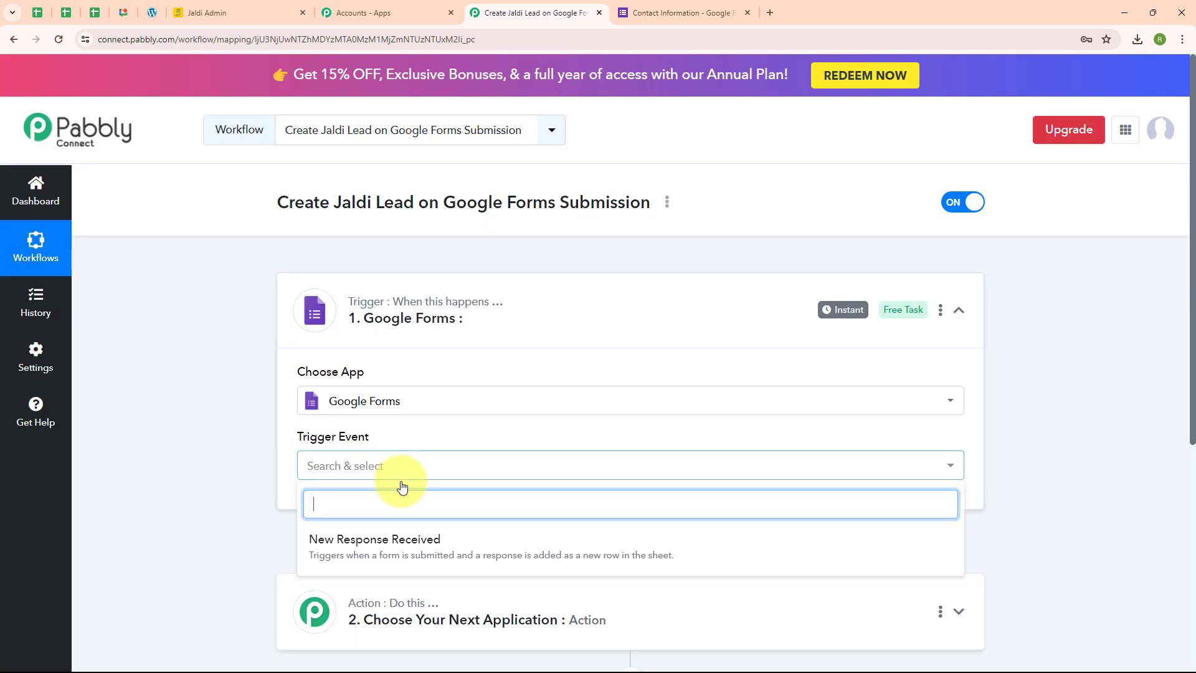
click(415, 557)
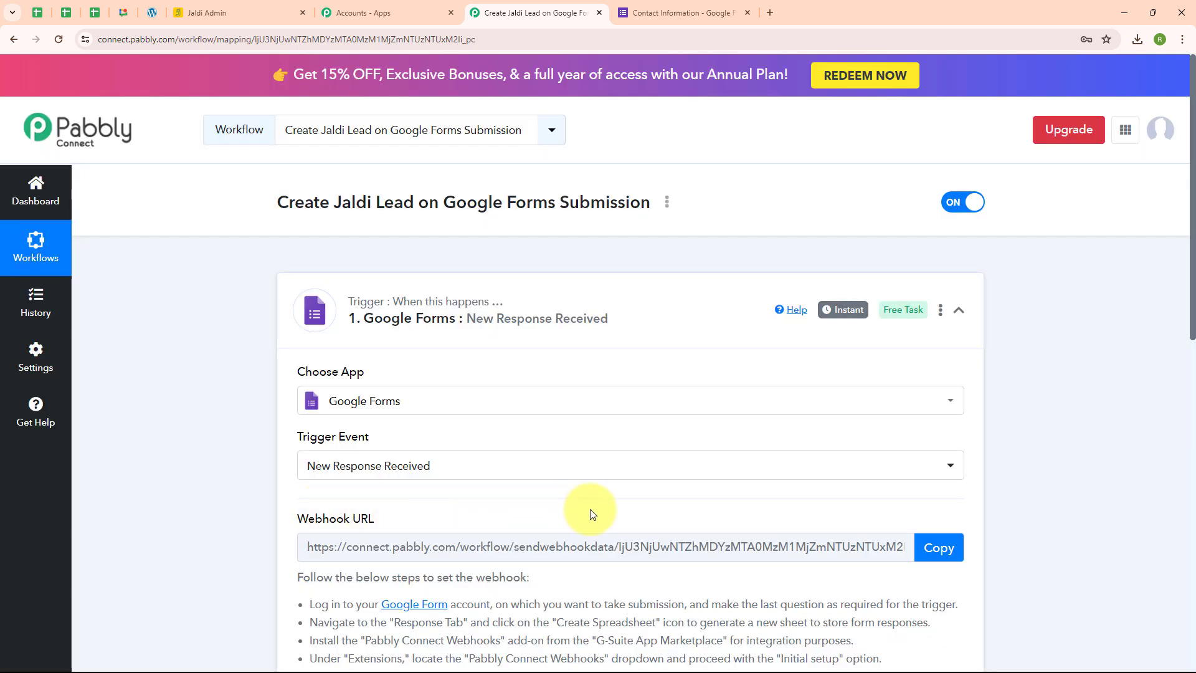
Switch to the Contact Information form in Google Forms and link its responses to a new spreadsheet.
scroll(591, 514, down, 2)
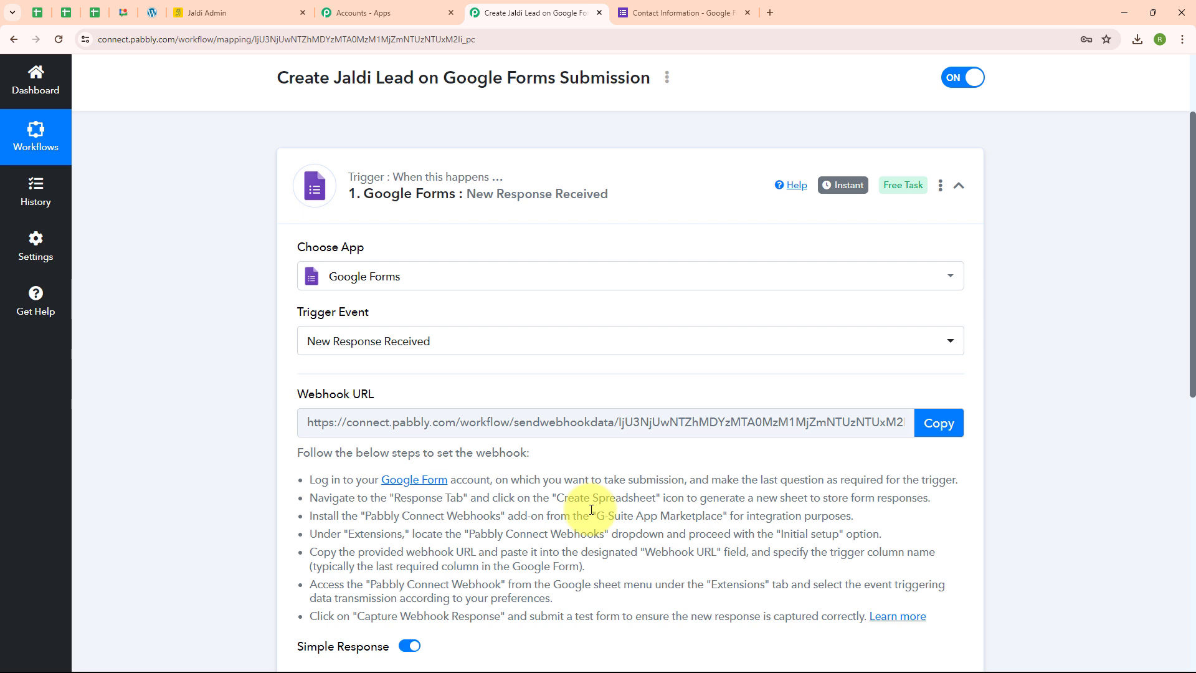
drag(315, 480, 610, 616)
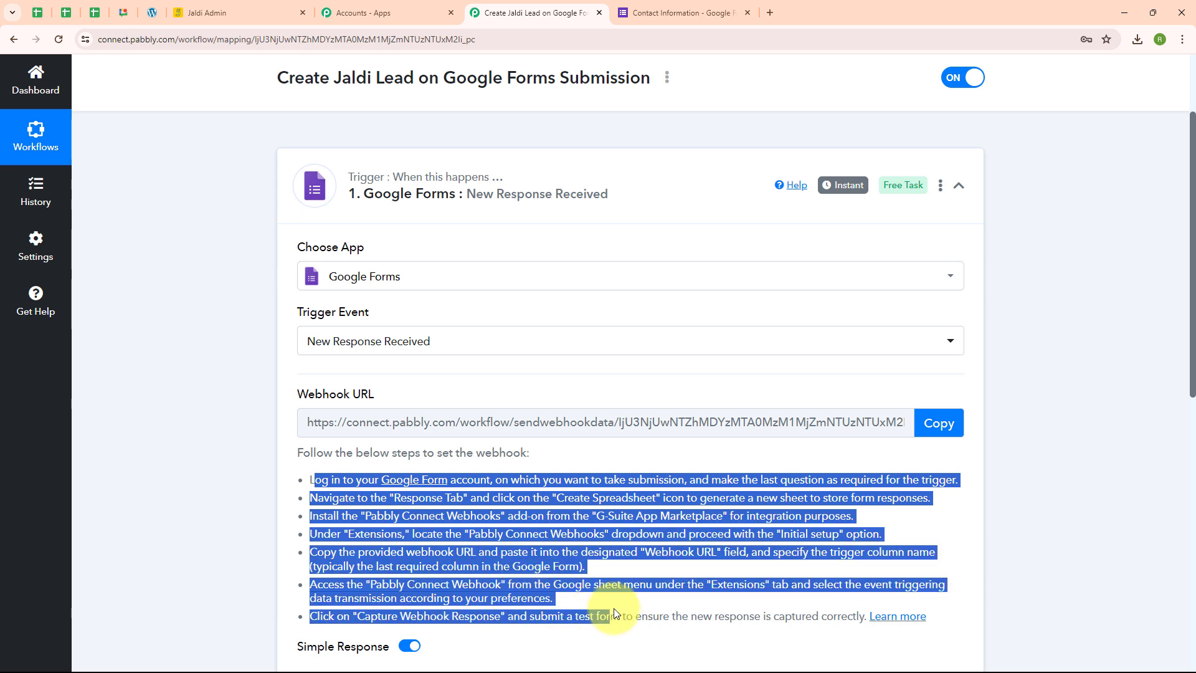
click(523, 477)
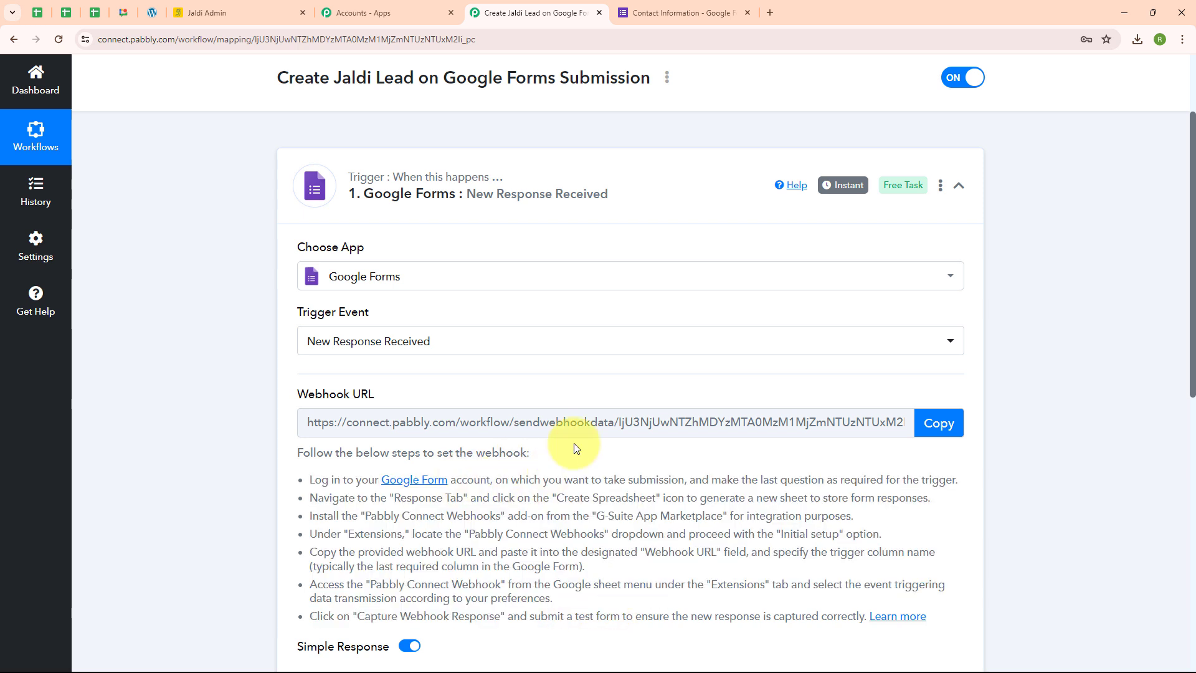
click(639, 5)
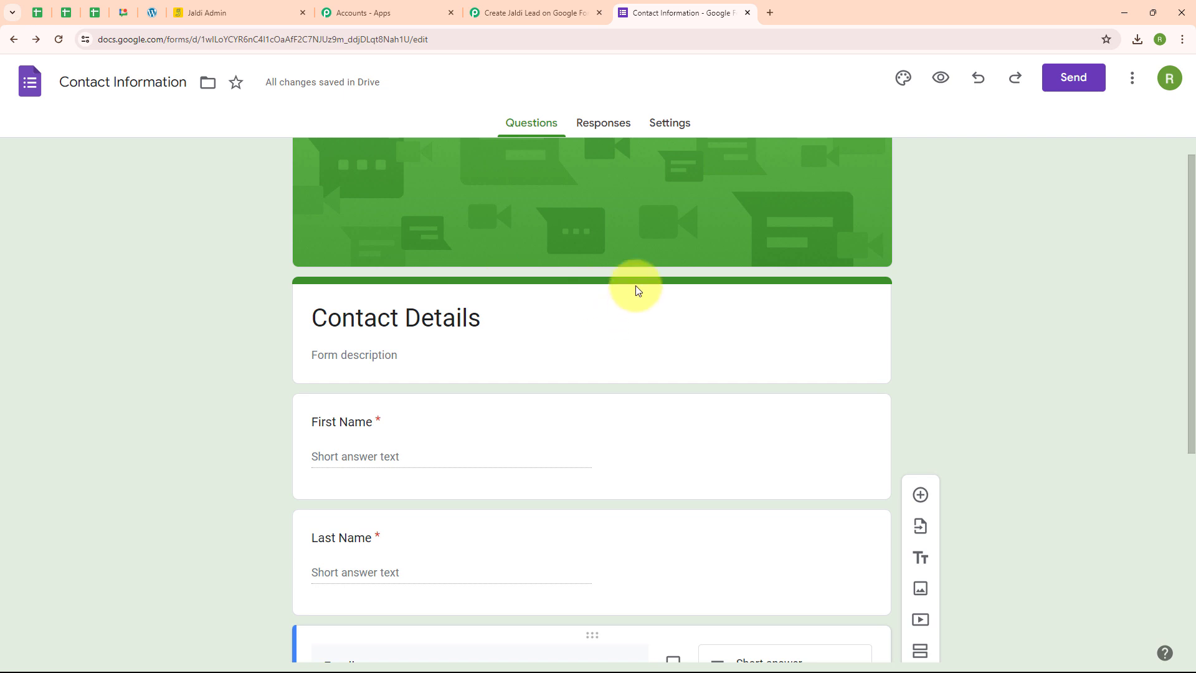
scroll(638, 289, up, 1)
click(606, 124)
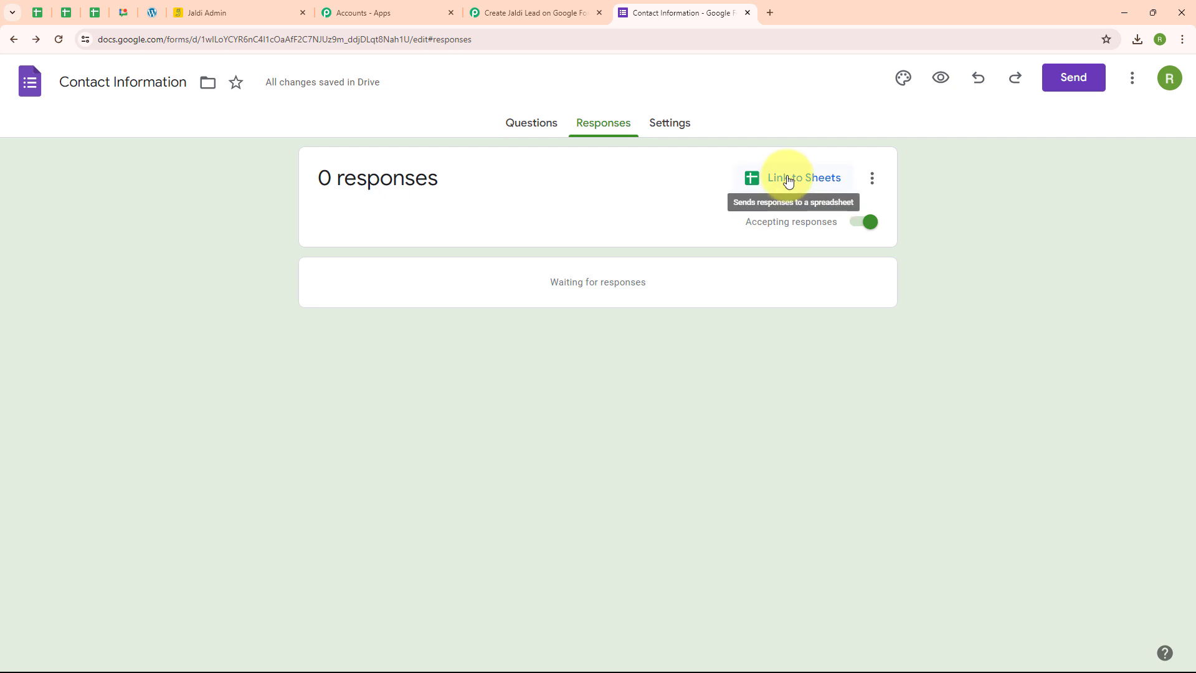
click(788, 180)
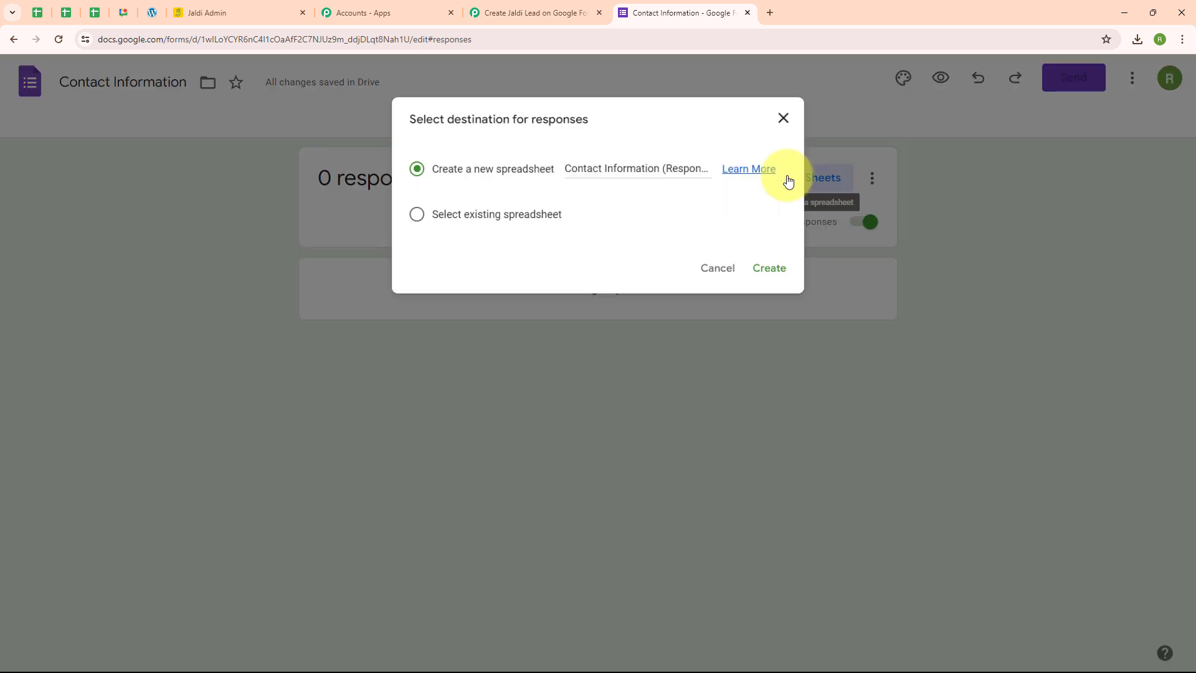
click(780, 272)
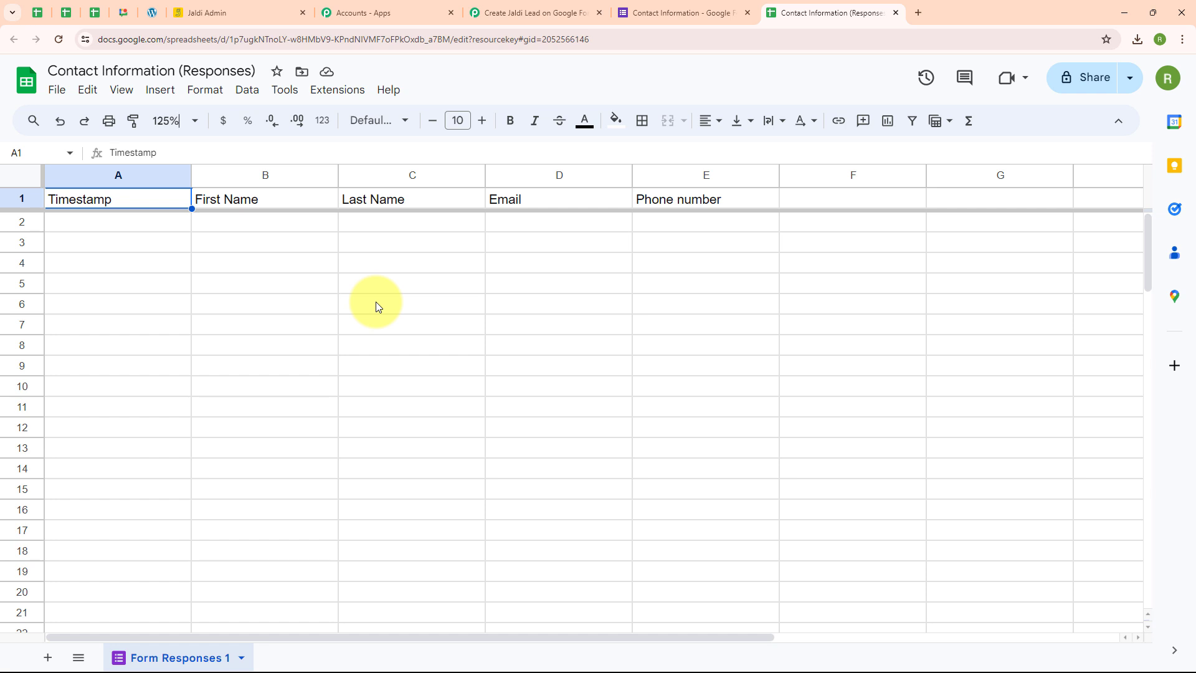
key(Down)
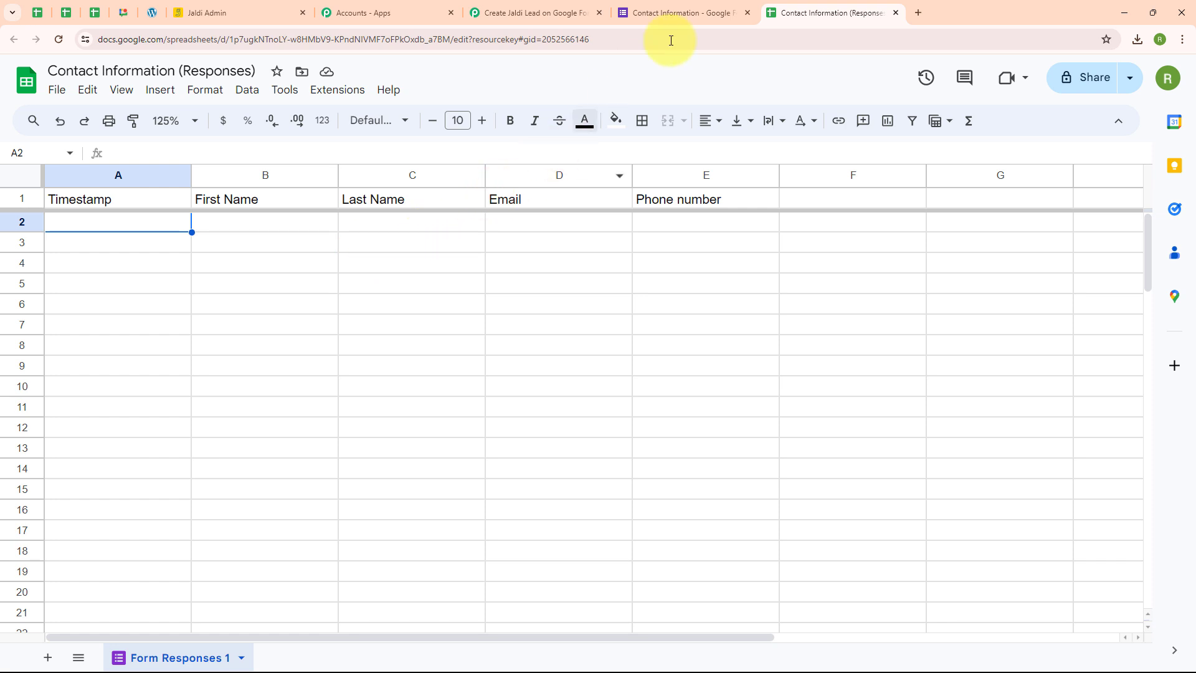
Preview the Contact Information form and submit a test response with the contact's first name, last name, e-mail and phone number.
click(716, 12)
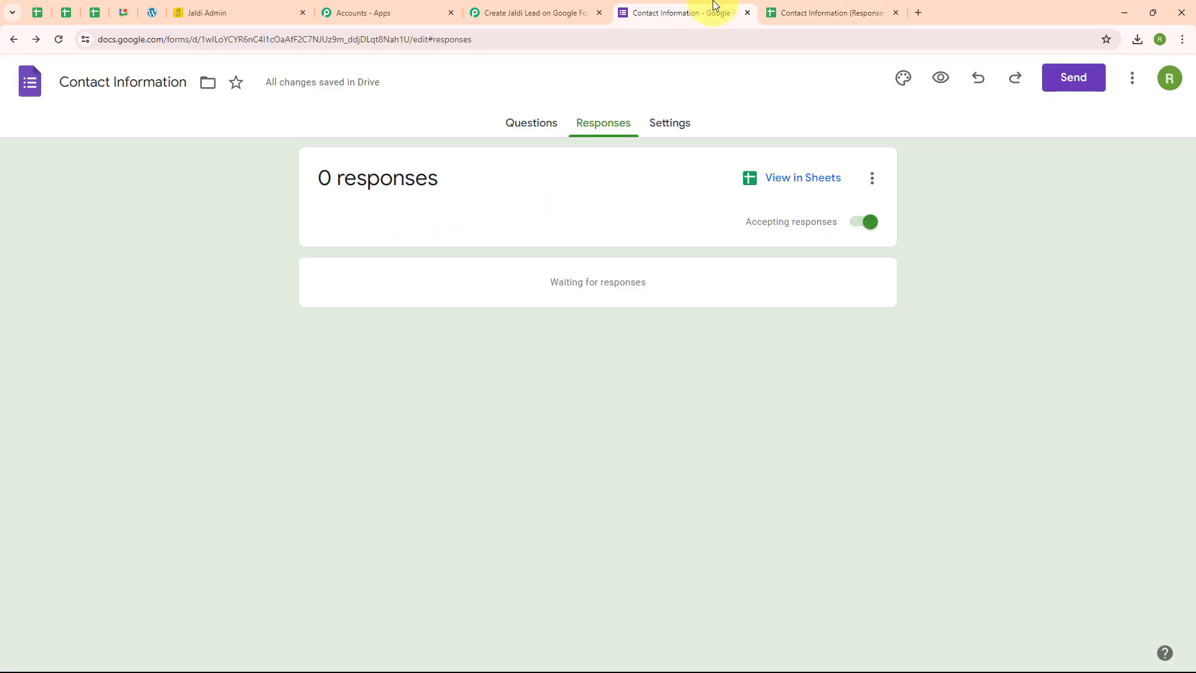
click(942, 78)
scroll(1080, 294, down, 5)
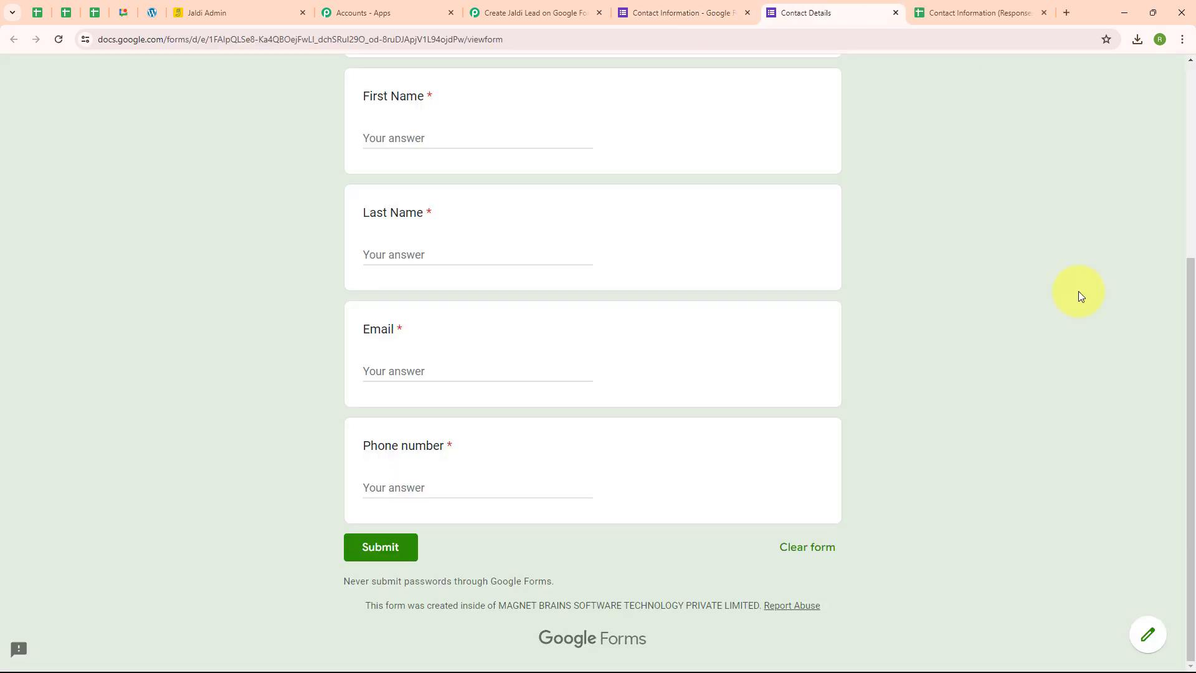
click(457, 137)
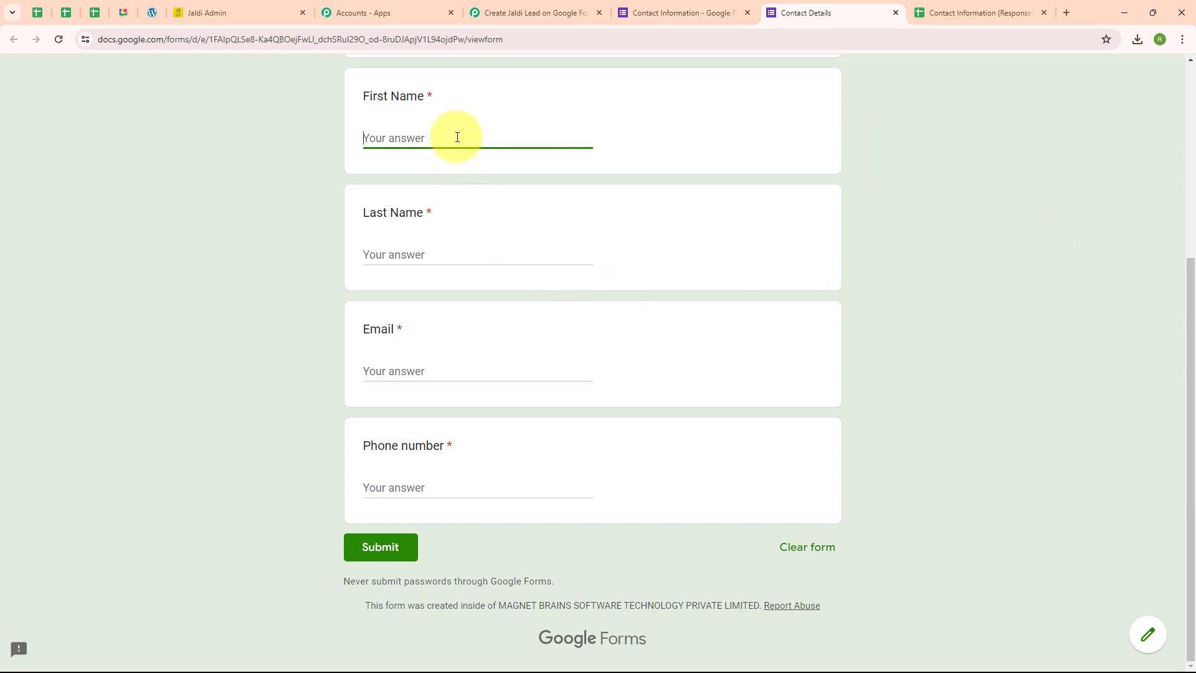
text(Dummy)
click(464, 250)
text(User)
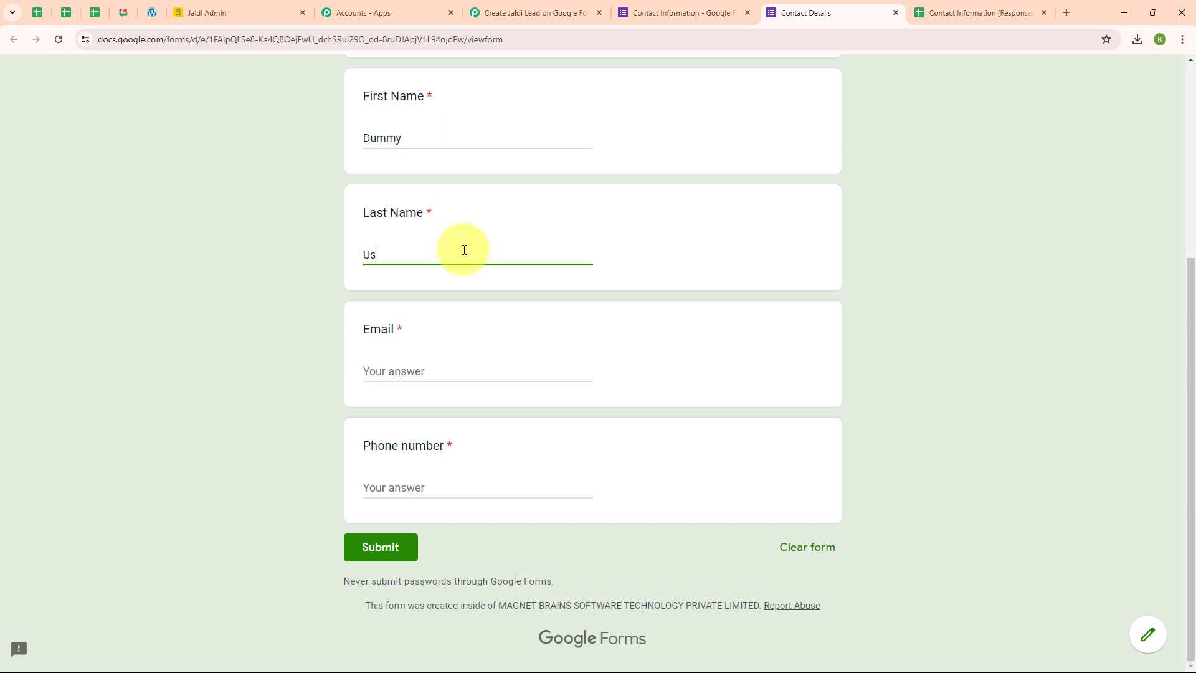
click(444, 371)
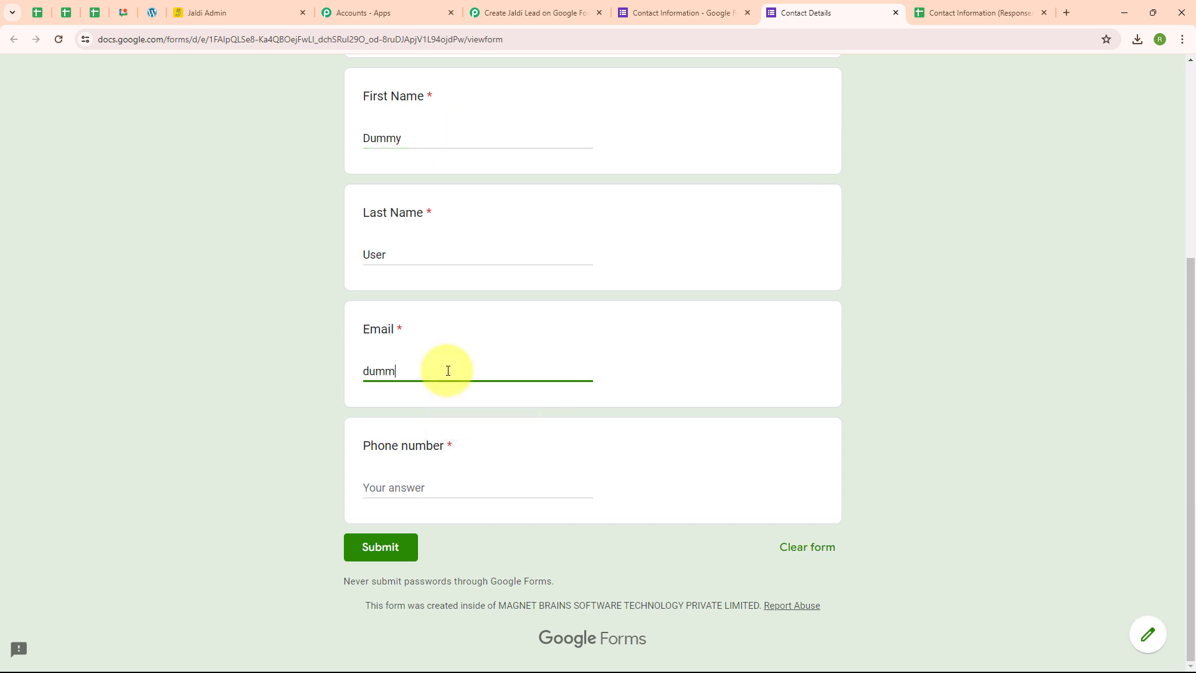
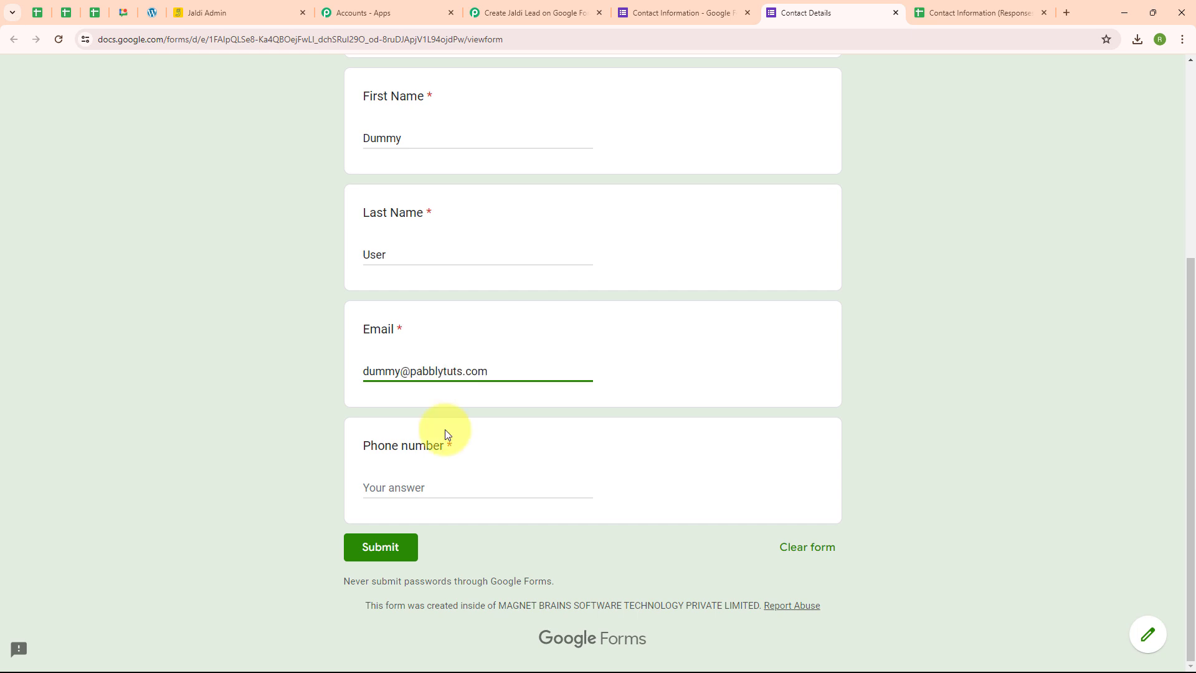
click(440, 485)
text(8888888888)
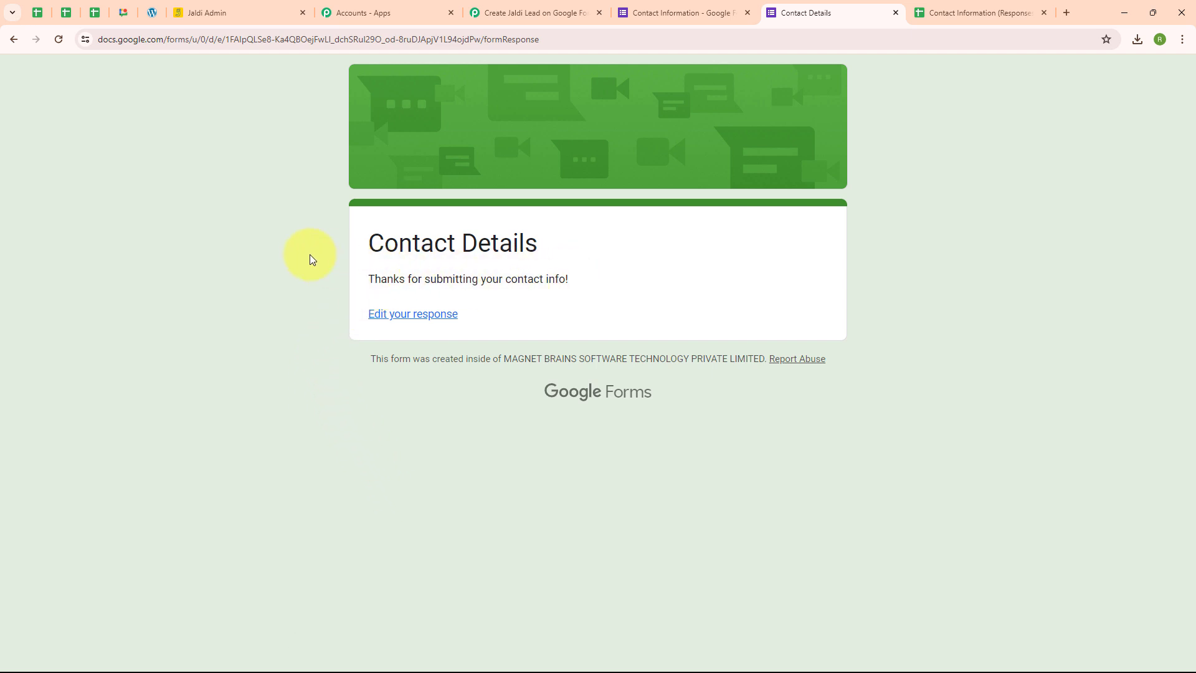
Review the submitted test response in the linked Contact Information (Responses) spreadsheet.
click(975, 12)
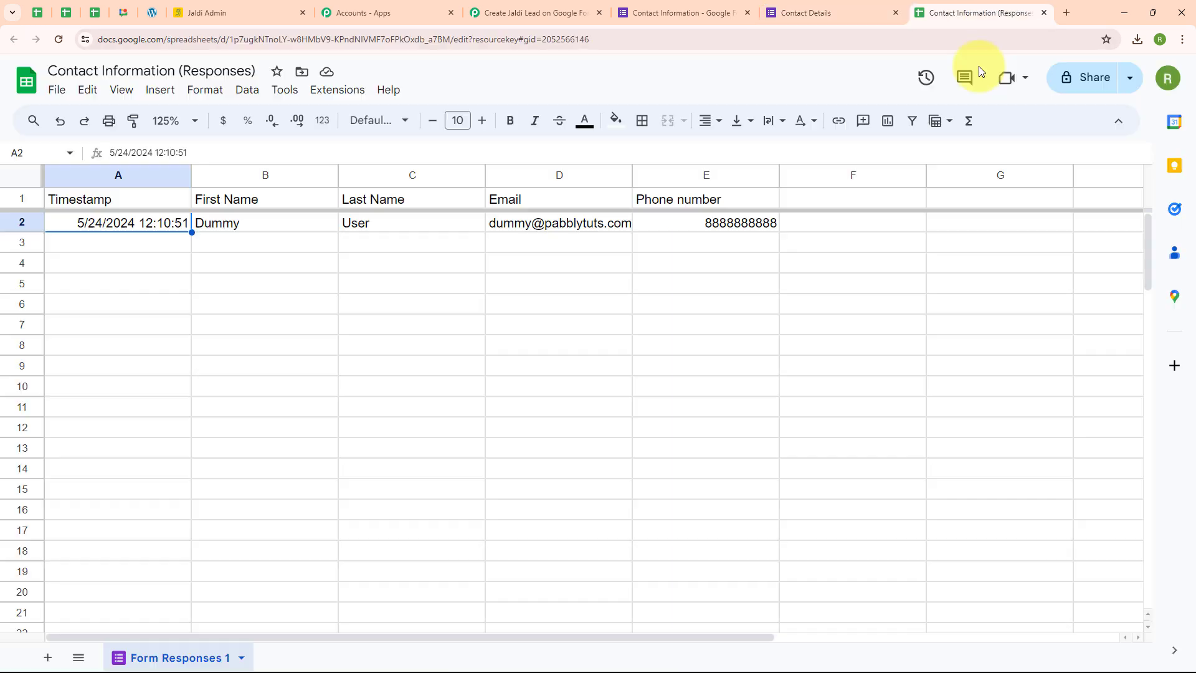
click(148, 243)
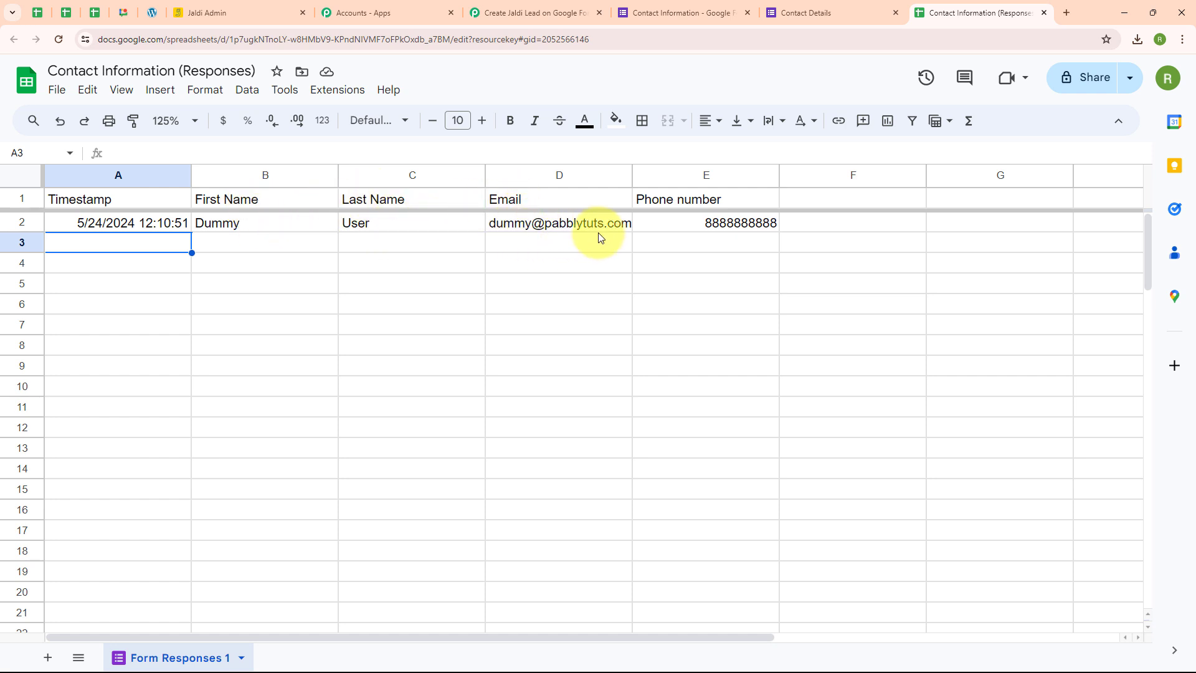
mouse_move(622, 234)
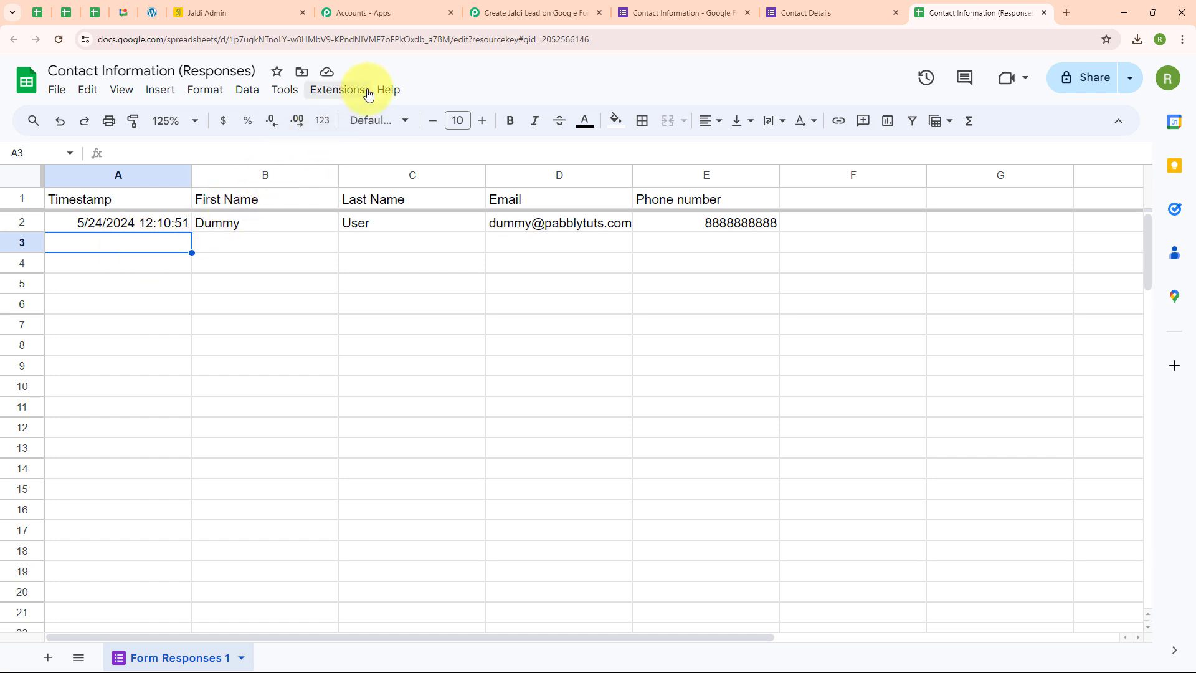
Search the Google Workspace Marketplace for the Pabbly Connect Webhooks add-on and check whether it is installed.
click(345, 94)
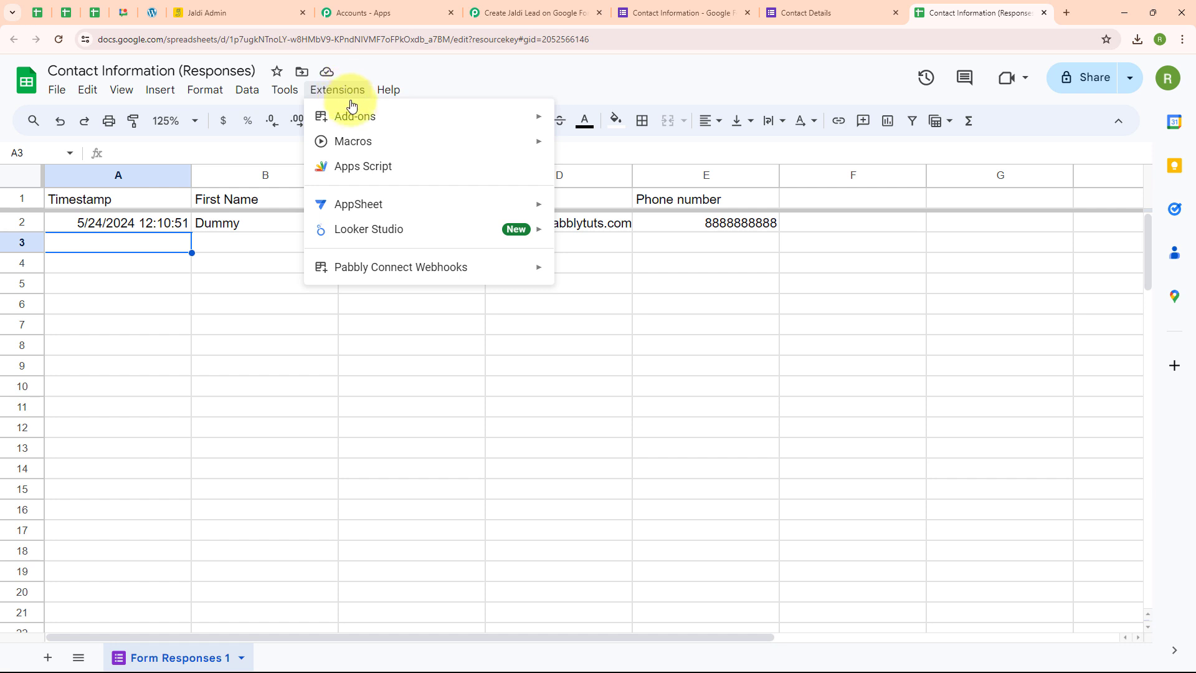
mouse_move(322, 114)
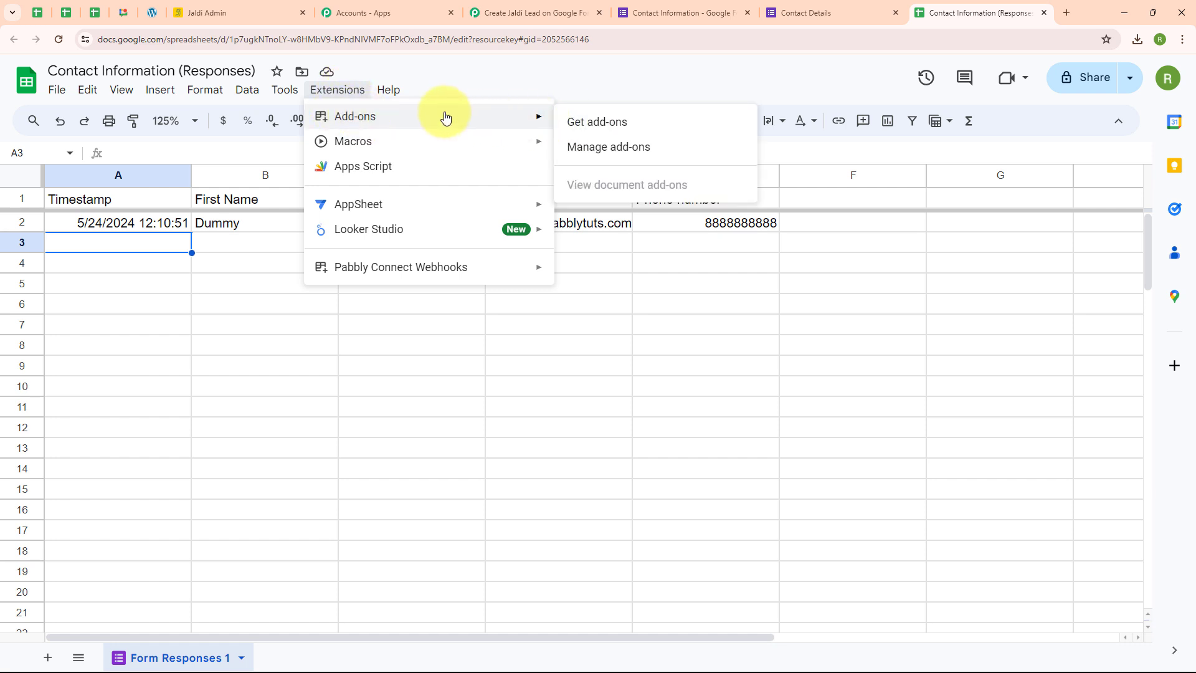
click(590, 123)
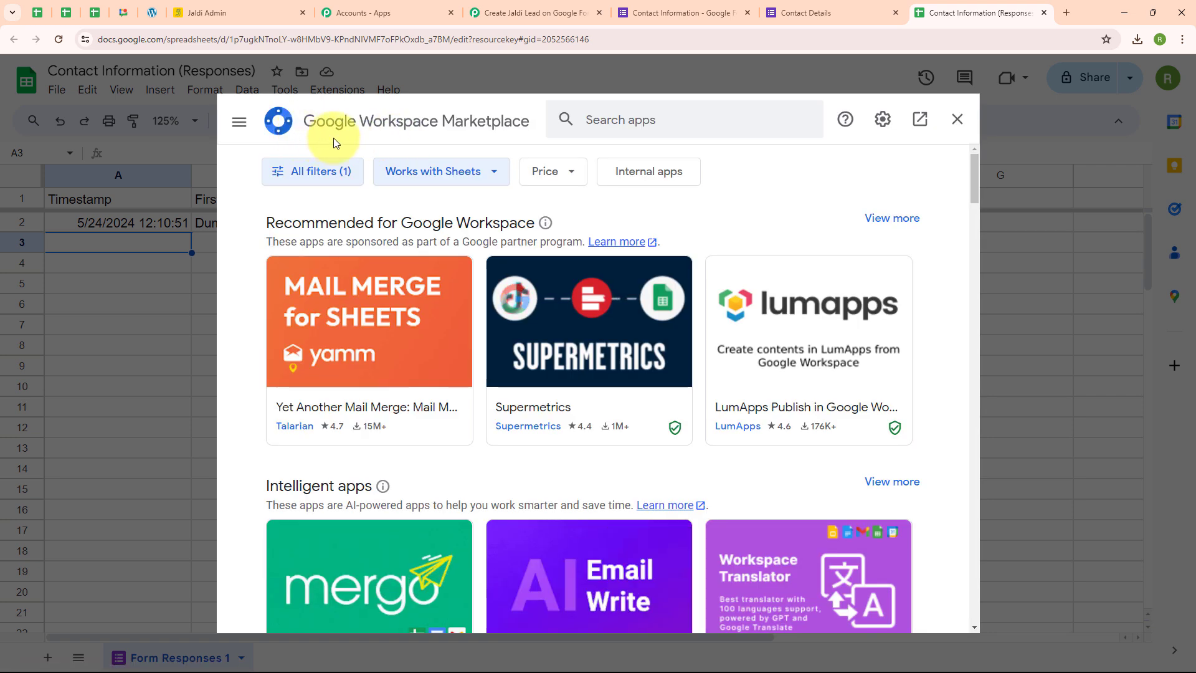
click(608, 122)
text(pabbly Connect Webhooks)
key(Return)
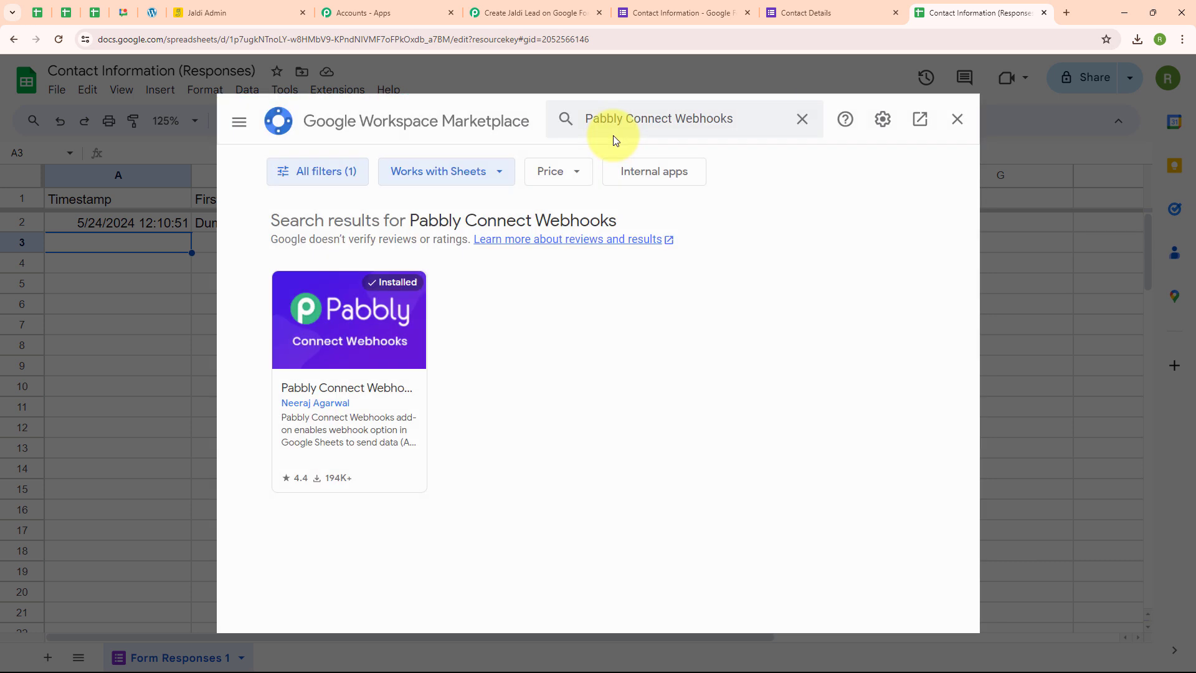
click(359, 344)
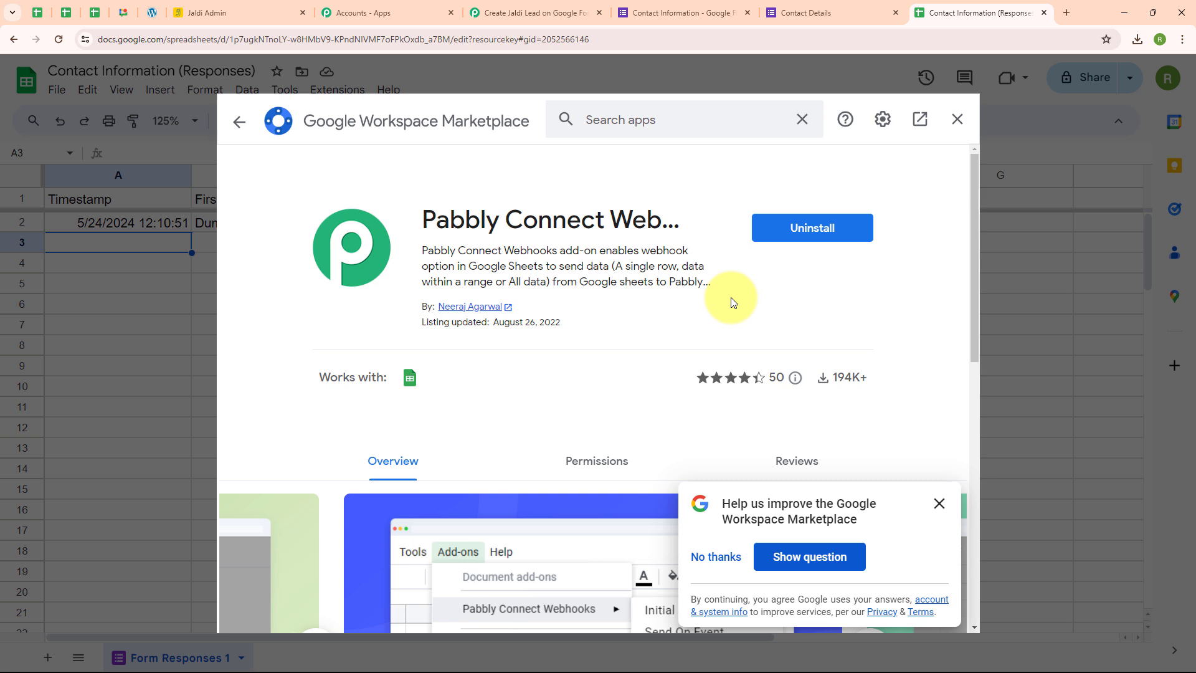
click(239, 122)
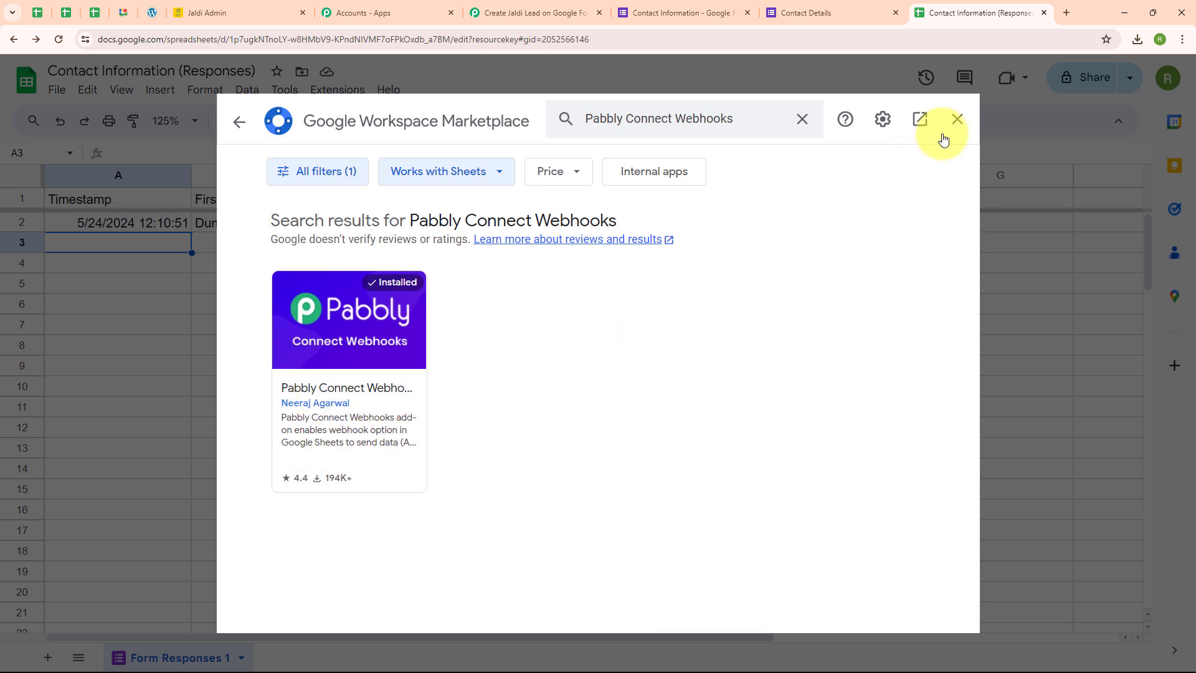
click(956, 119)
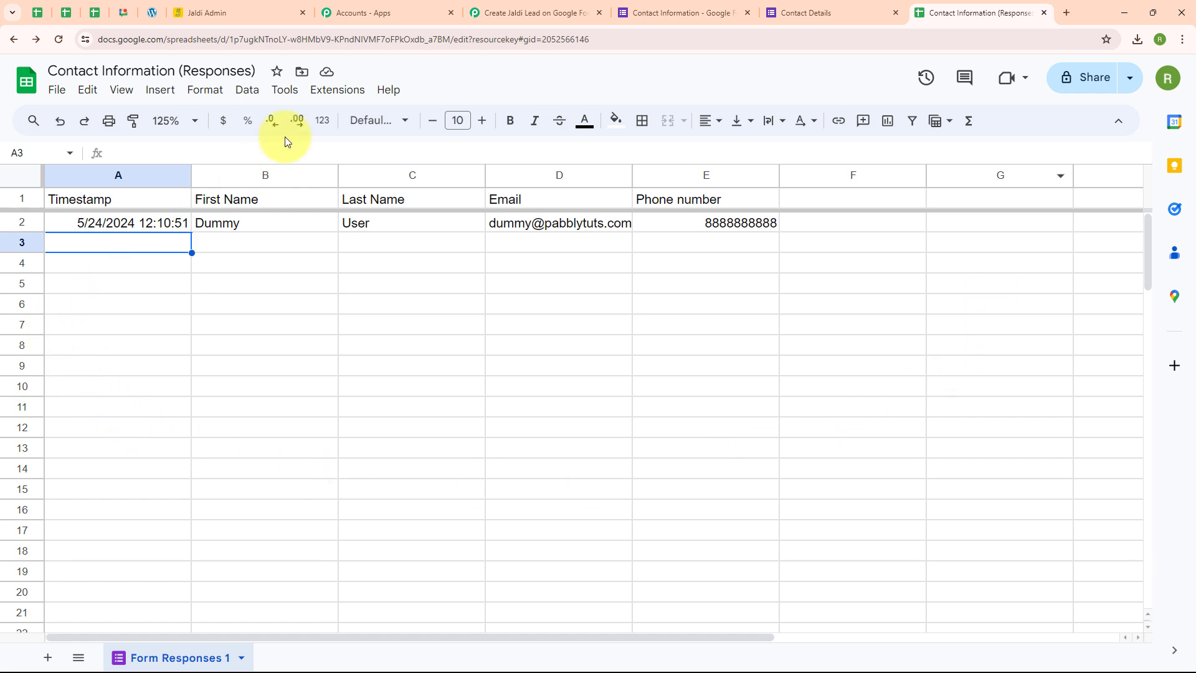
Start the Pabbly Connect Webhooks initial setup for the response sheet and enter the webhook URL copied from the workflow's Google Forms trigger.
click(356, 93)
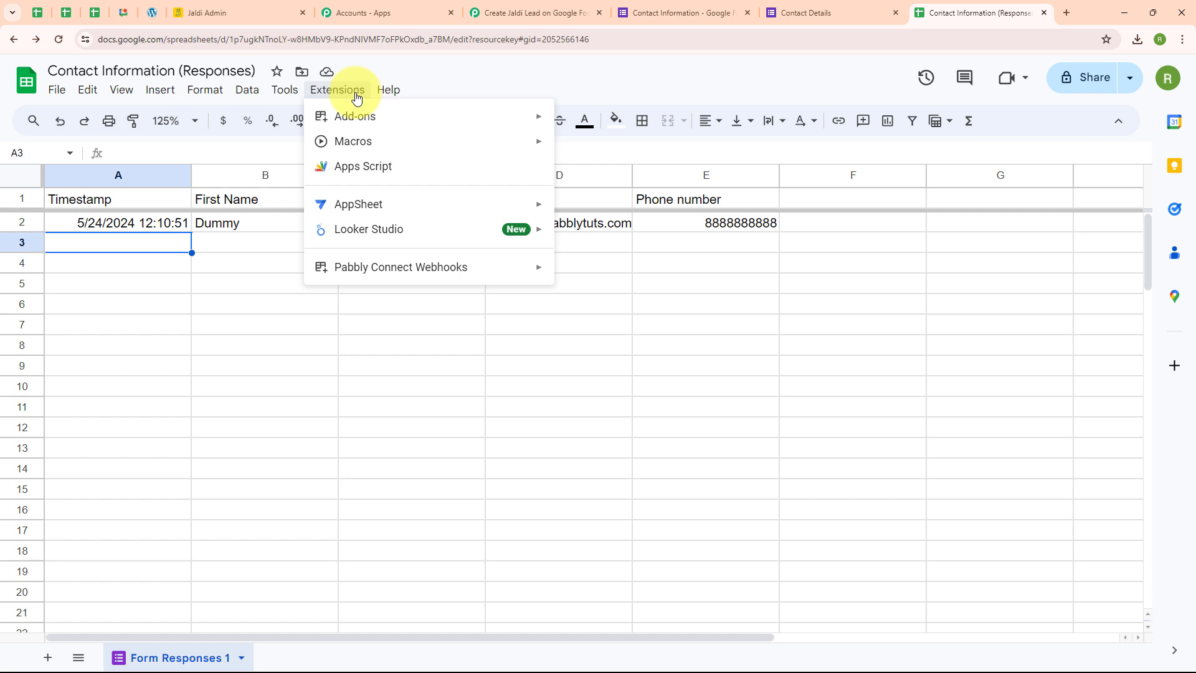
mouse_move(334, 277)
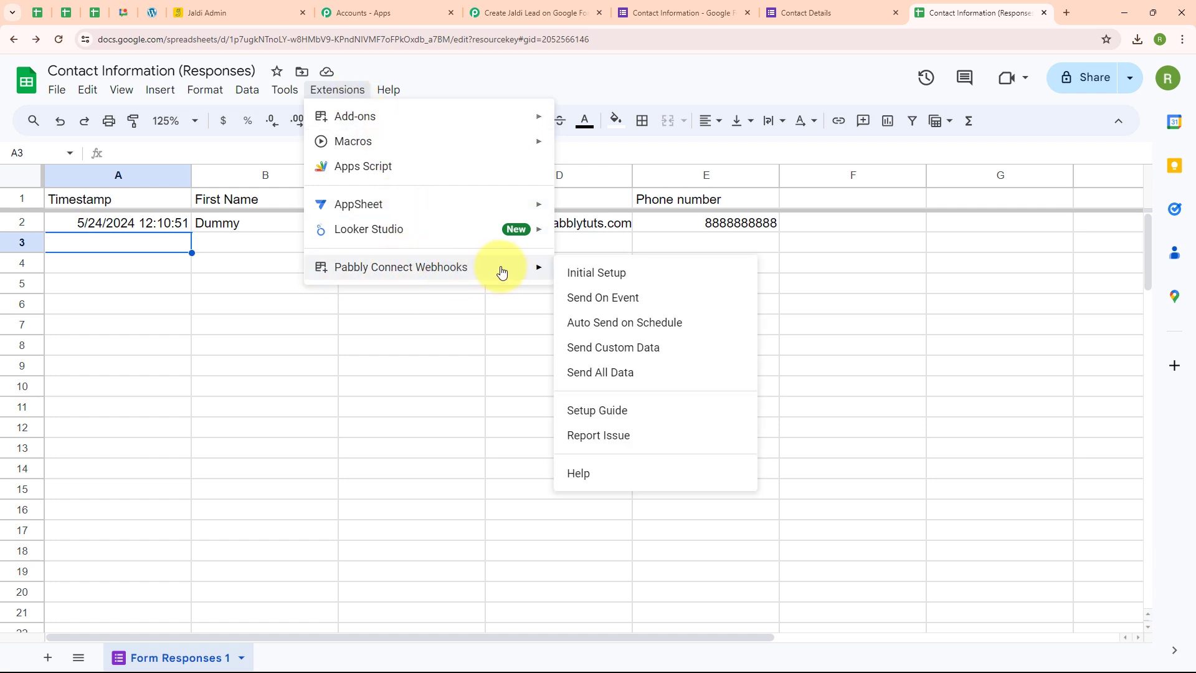
click(625, 284)
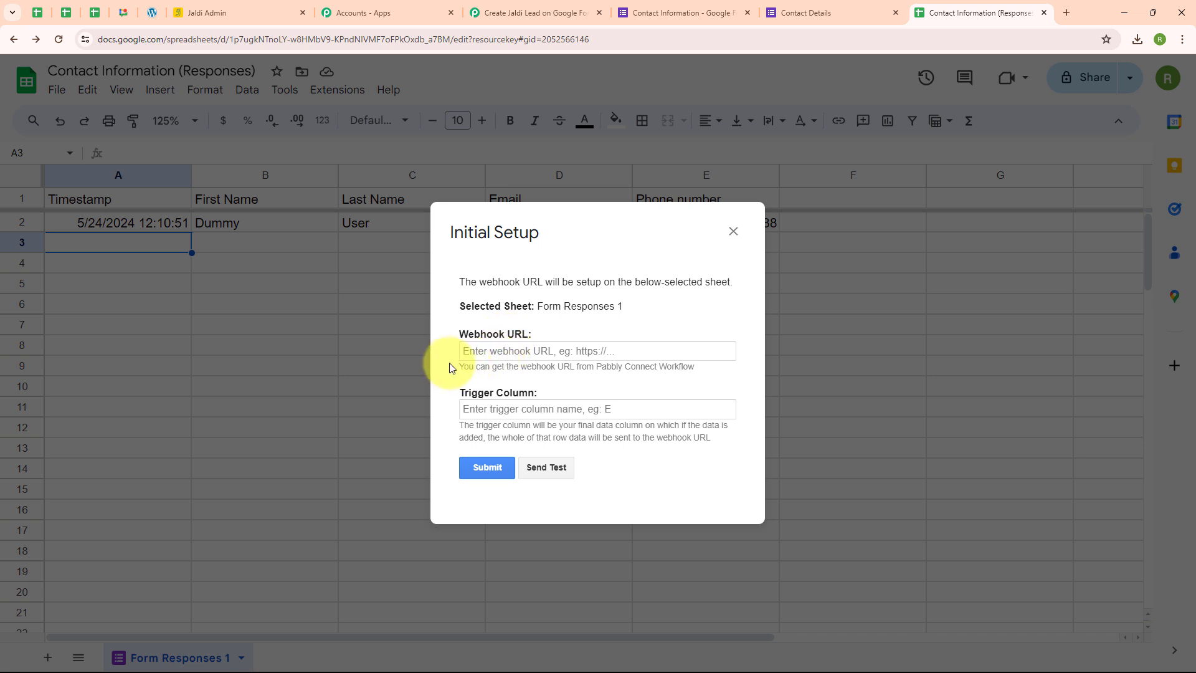
click(556, 12)
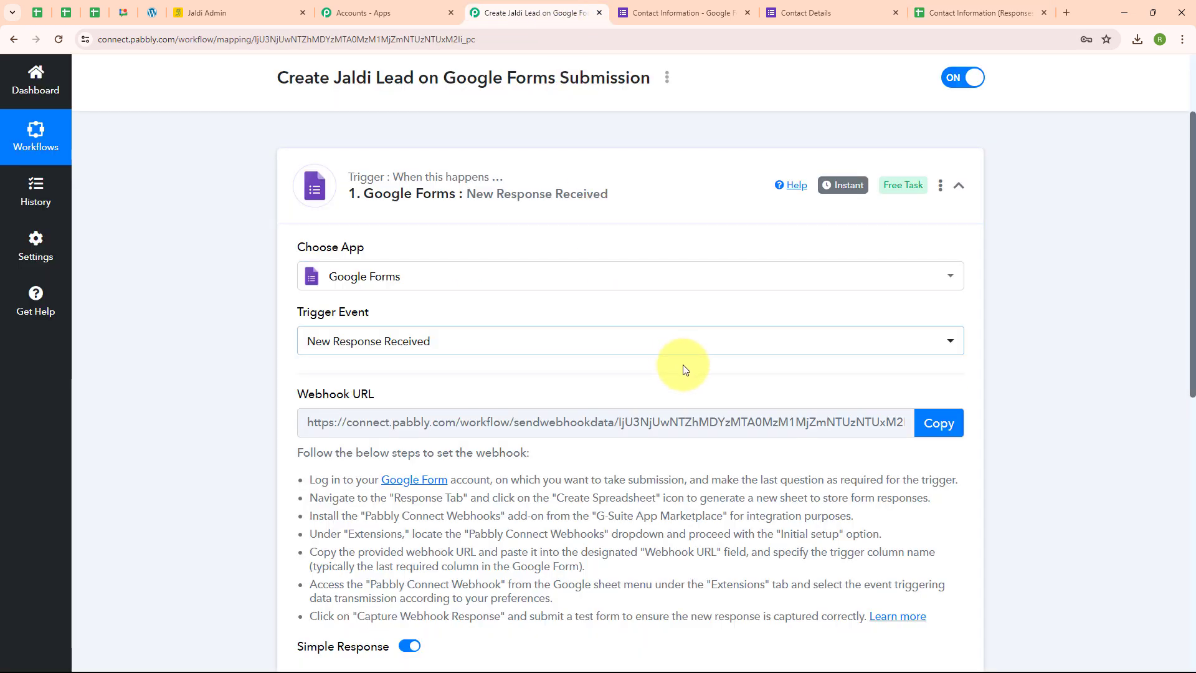
click(939, 423)
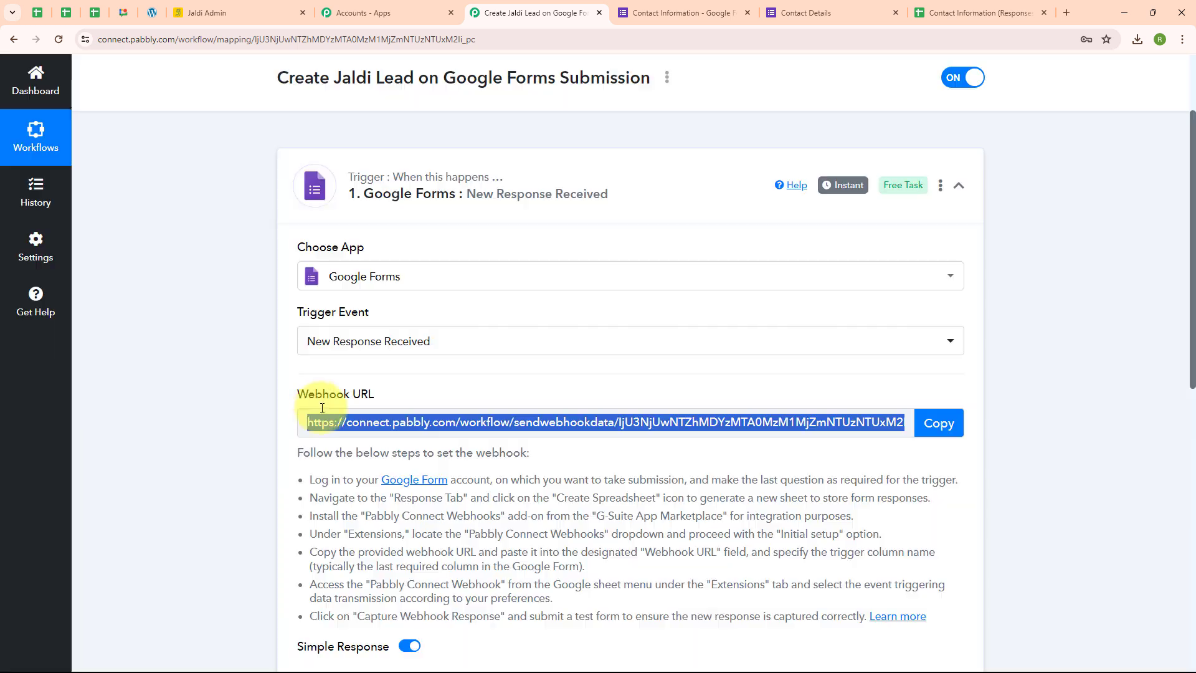
click(933, 13)
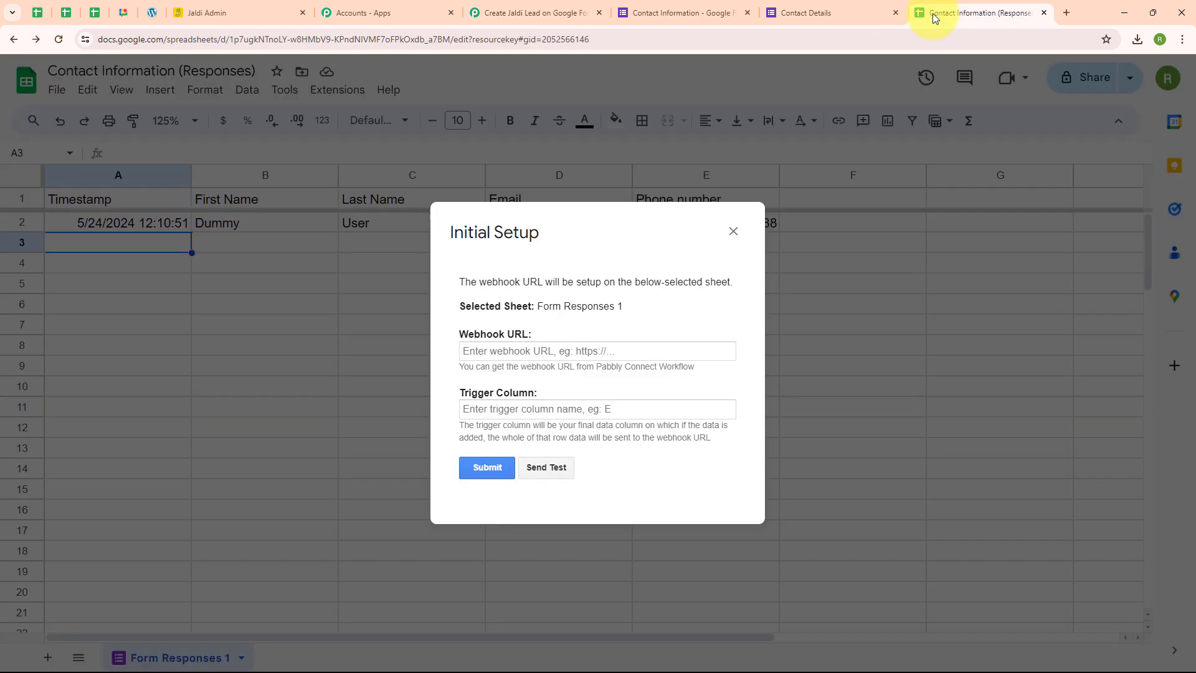
click(513, 349)
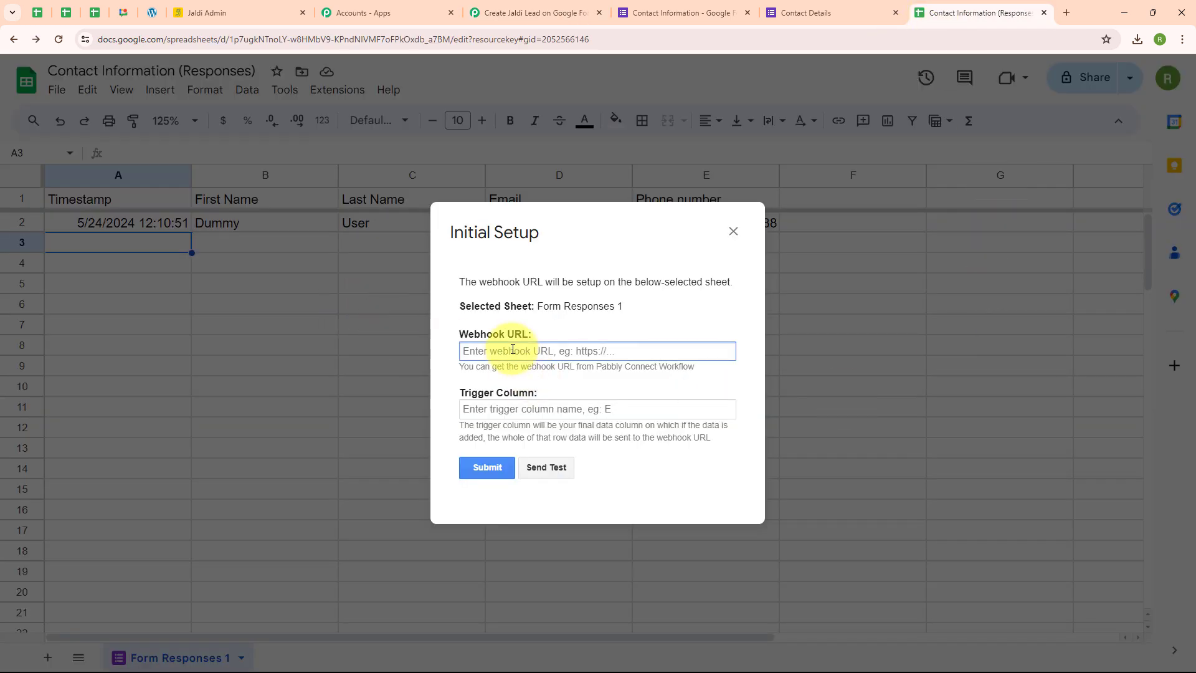
key(ctrl+v)
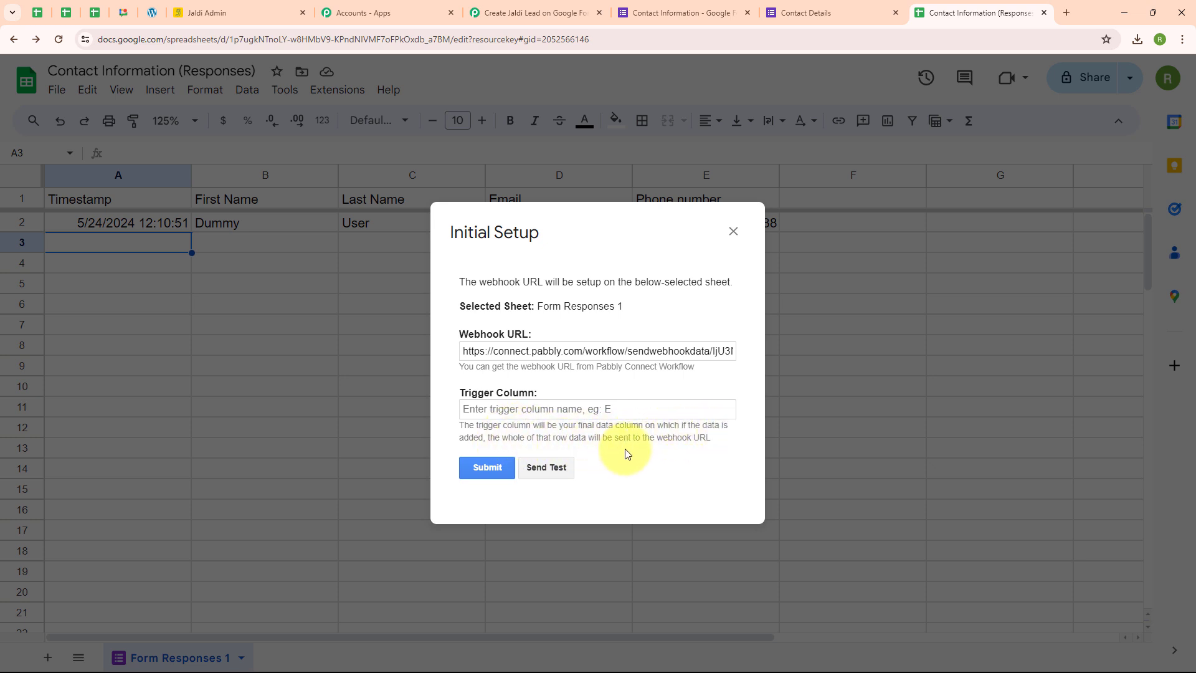
Submit the webhook's initial setup with trigger column E and send test data to the workflow.
click(472, 408)
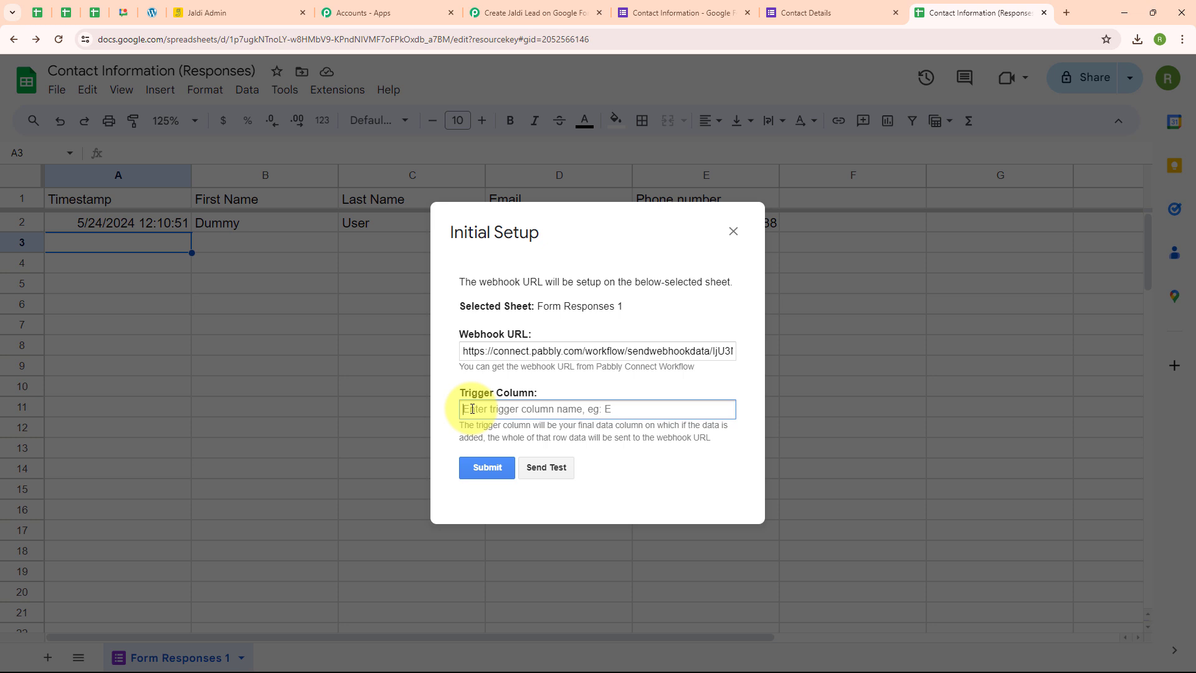
text(E)
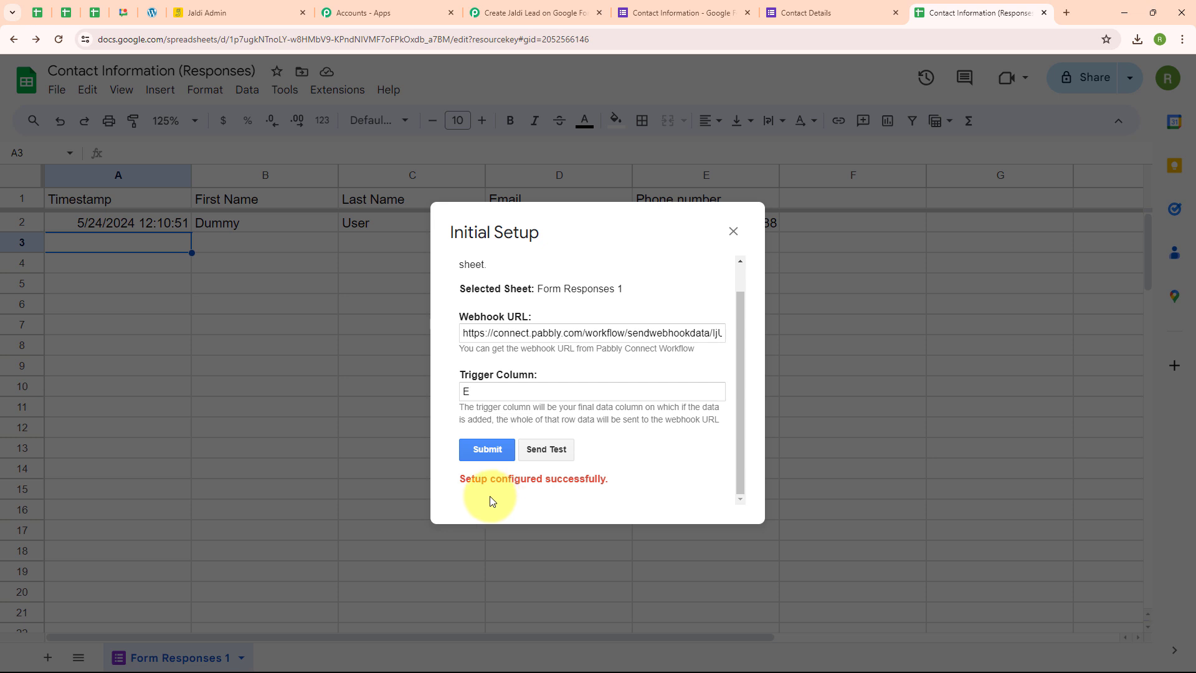
click(545, 449)
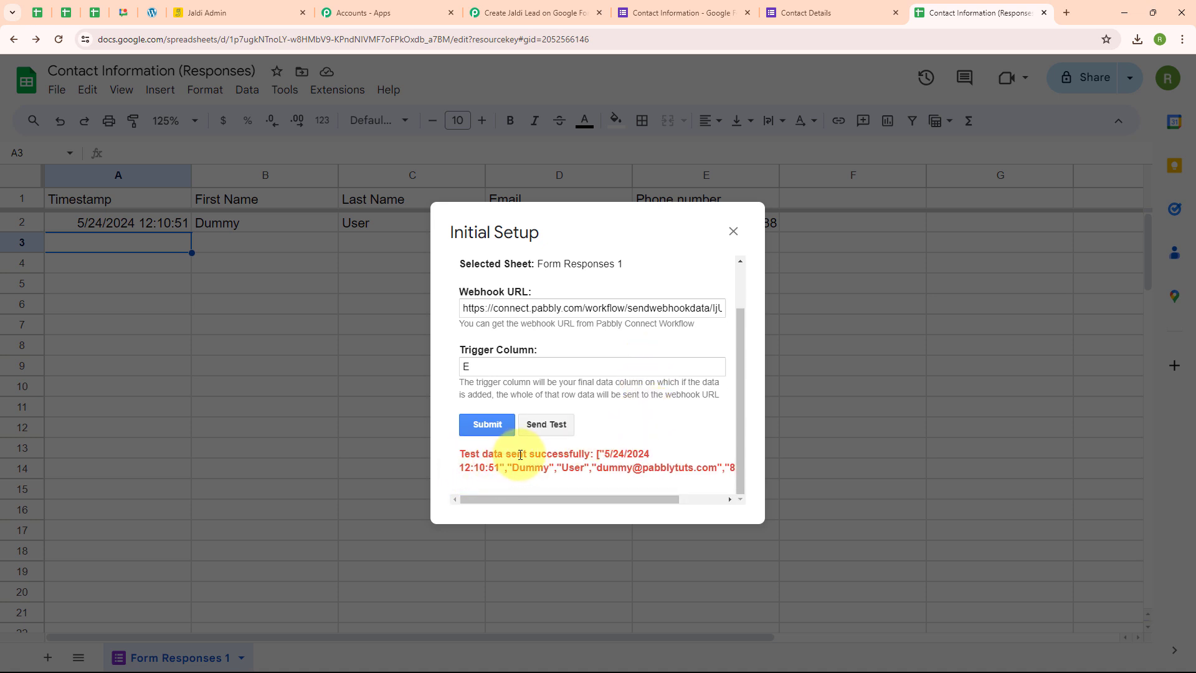
click(734, 231)
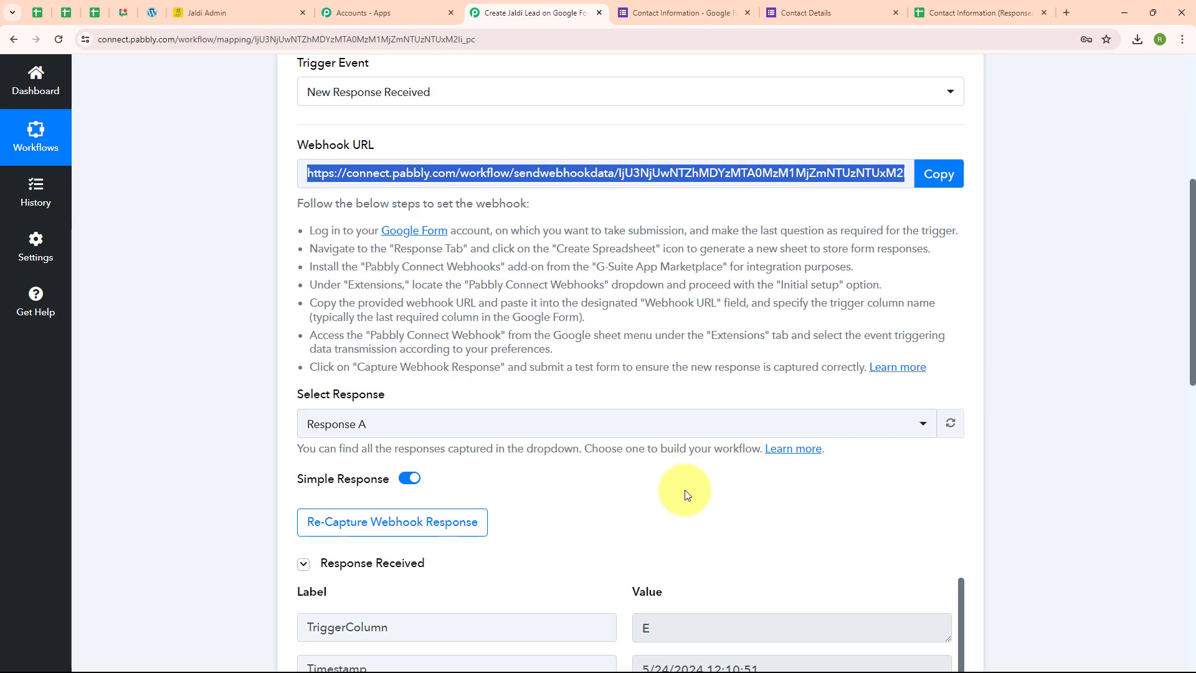
Switch to the Pabbly Connect workflow and examine the contact fields captured in the trigger's webhook response.
scroll(685, 490, down, 4)
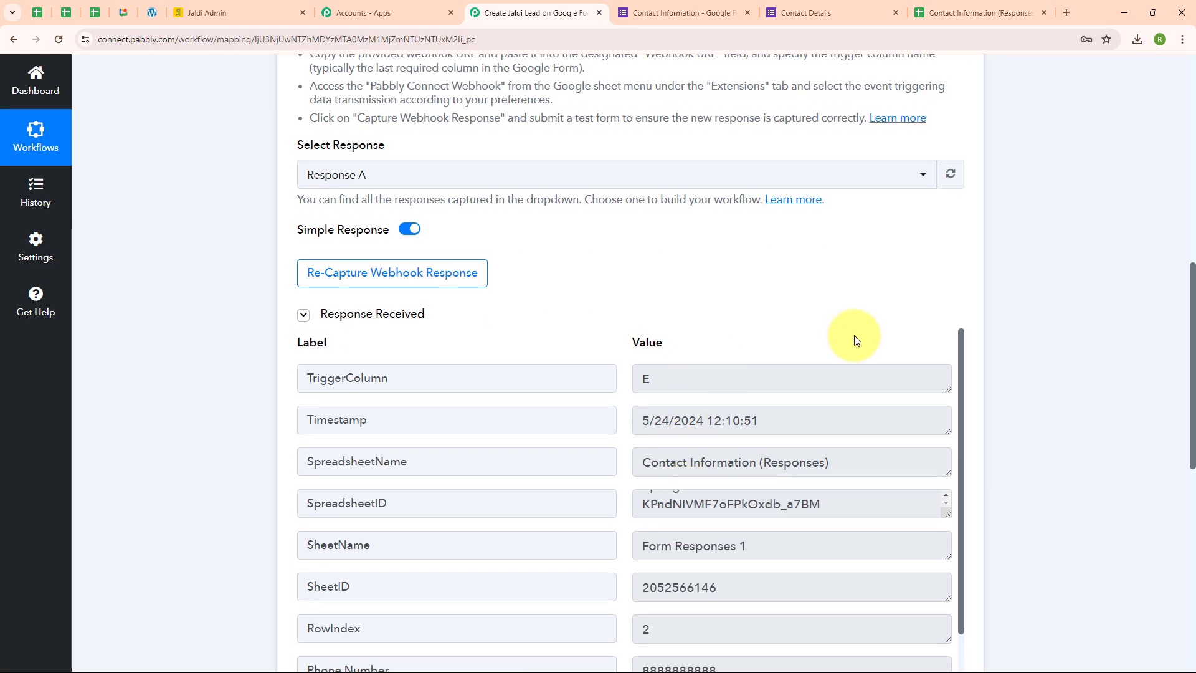
scroll(854, 340, down, 2)
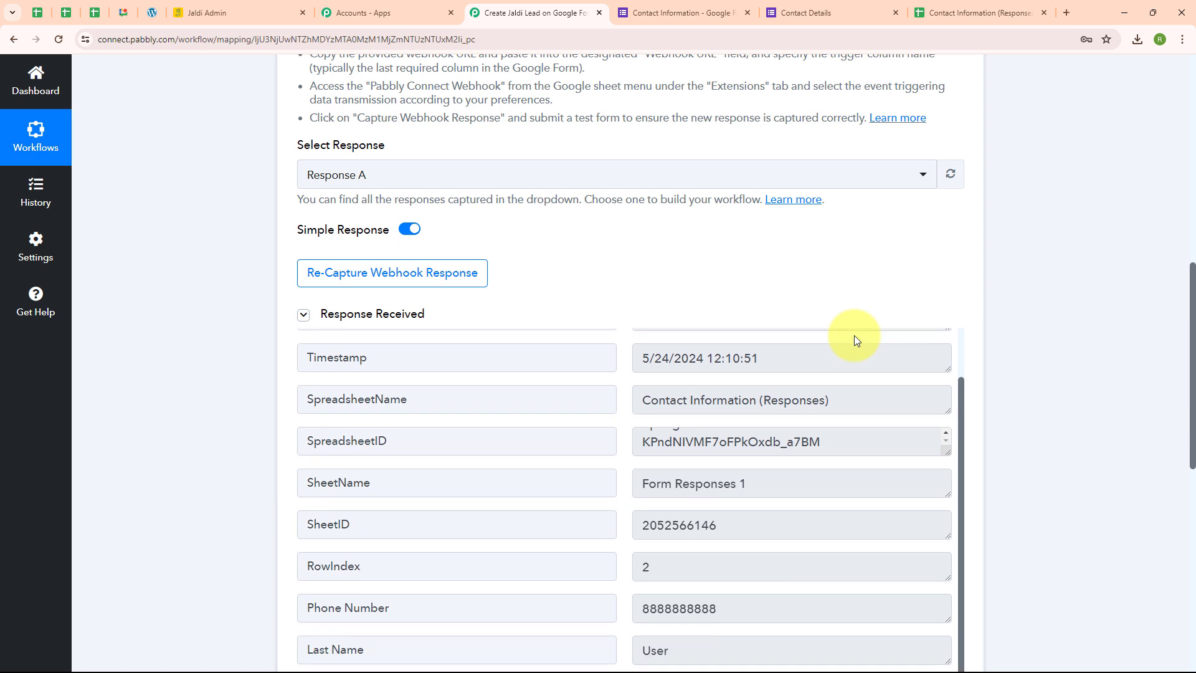
scroll(790, 381, down, 5)
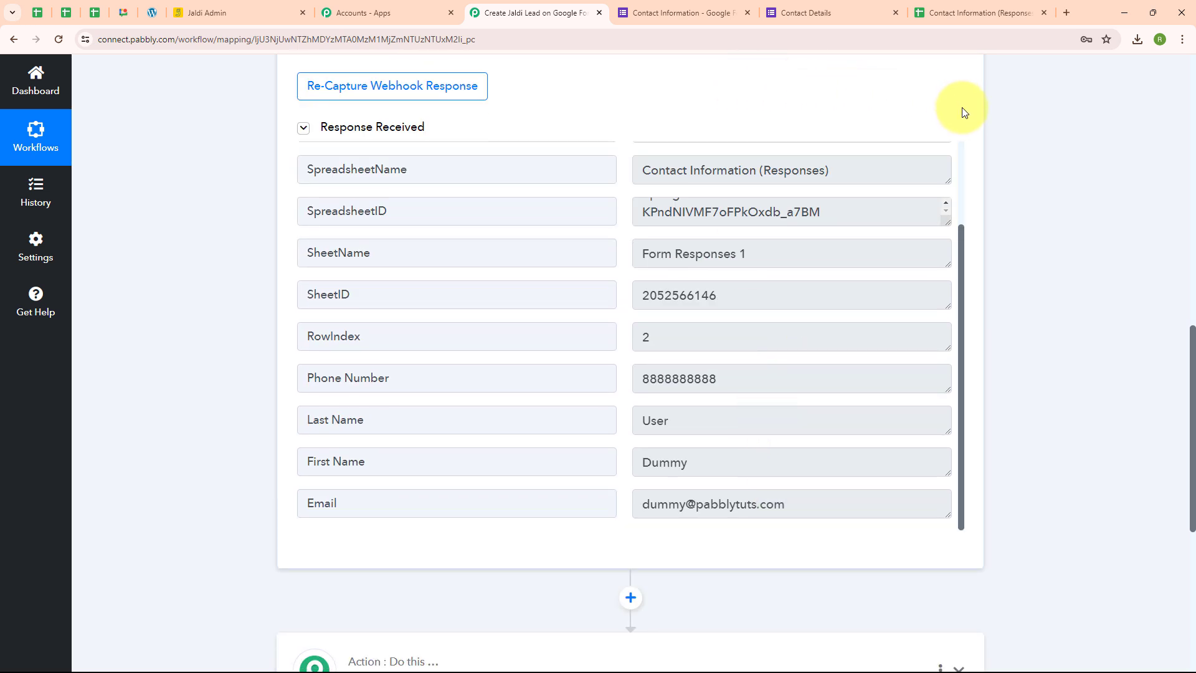
scroll(963, 110, up, 1)
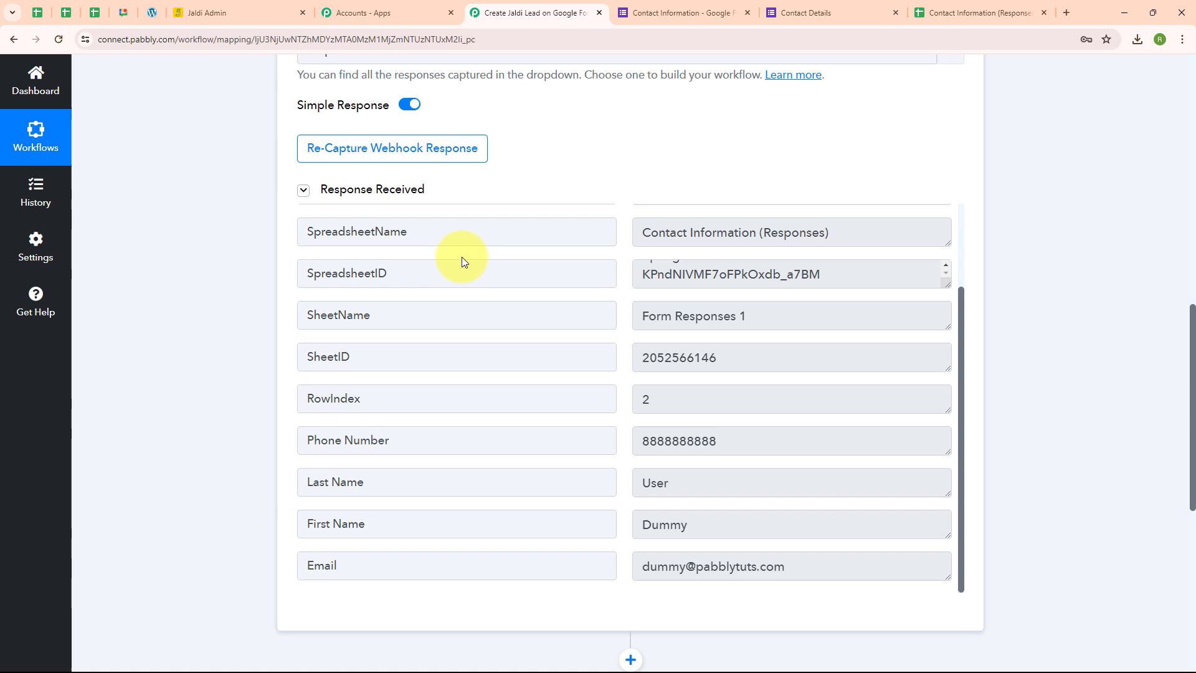
Enable Send On Event for Pabbly Connect Webhooks in the response spreadsheet.
click(1003, 12)
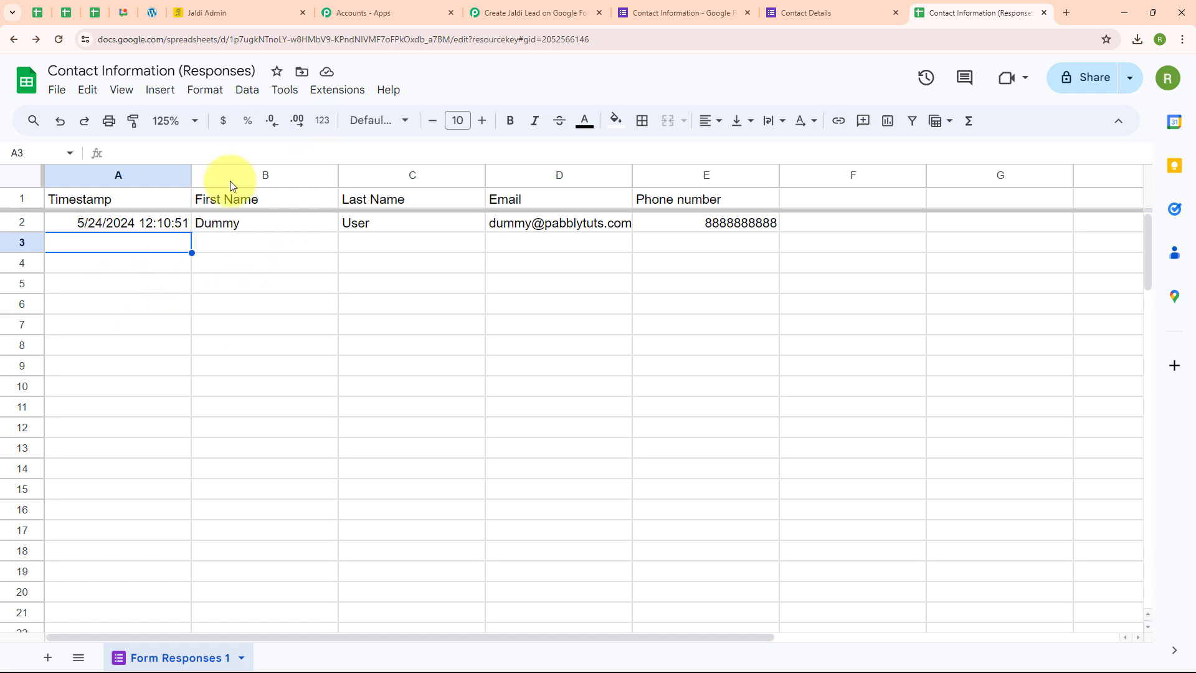
click(361, 96)
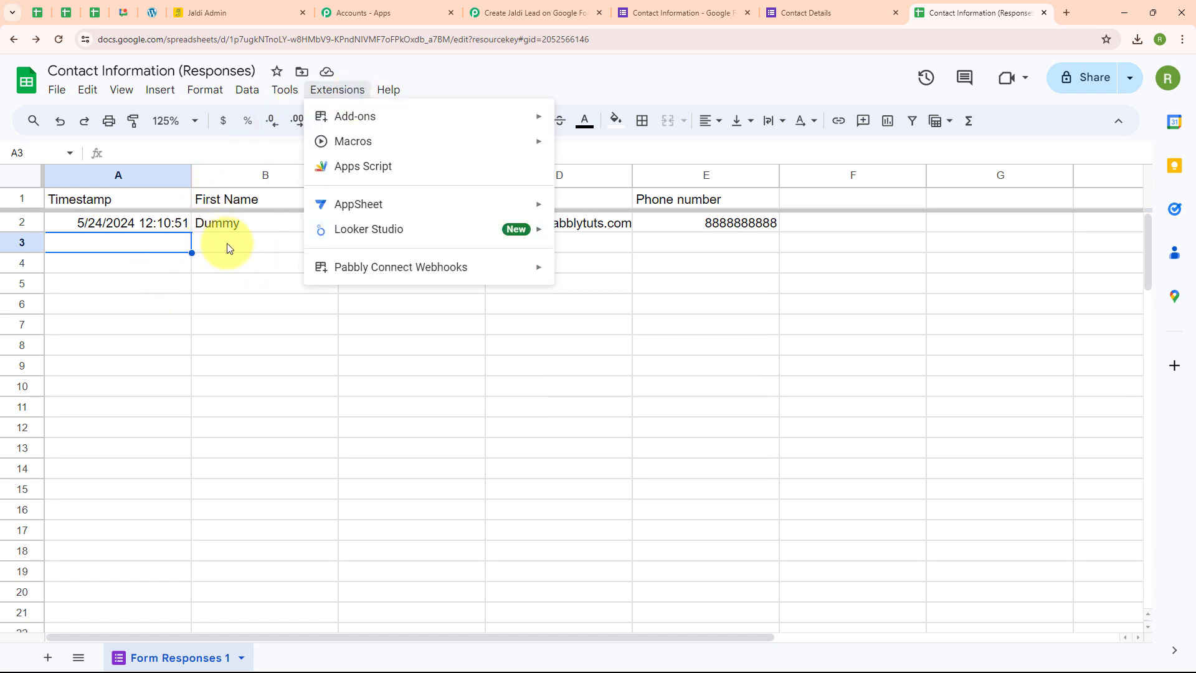
mouse_move(395, 274)
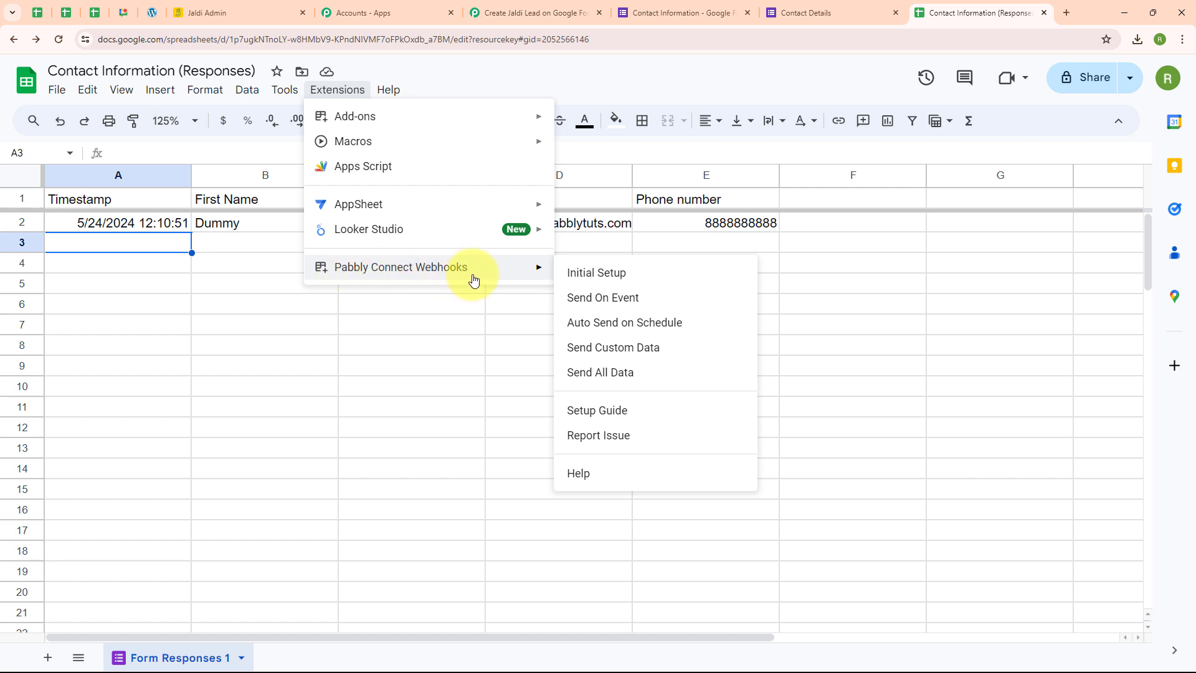
click(614, 299)
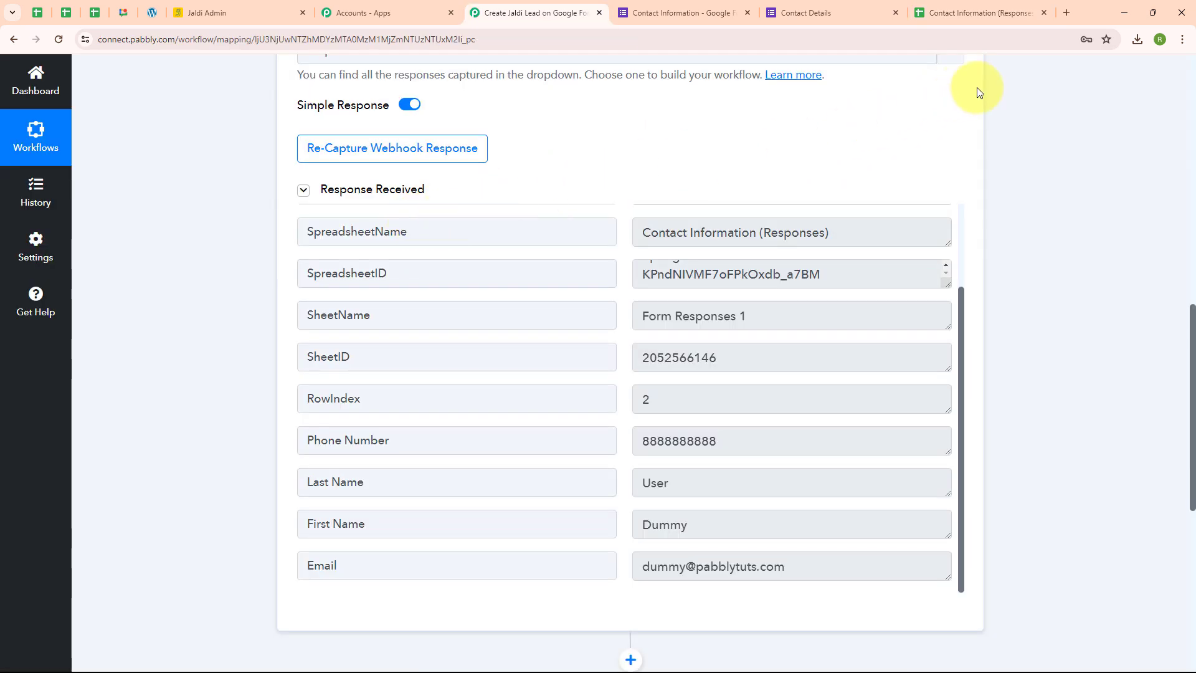
Set the workflow's action step to the Jaldi app with the Add a lead action event.
scroll(977, 87, up, 5)
scroll(977, 90, up, 5)
click(957, 187)
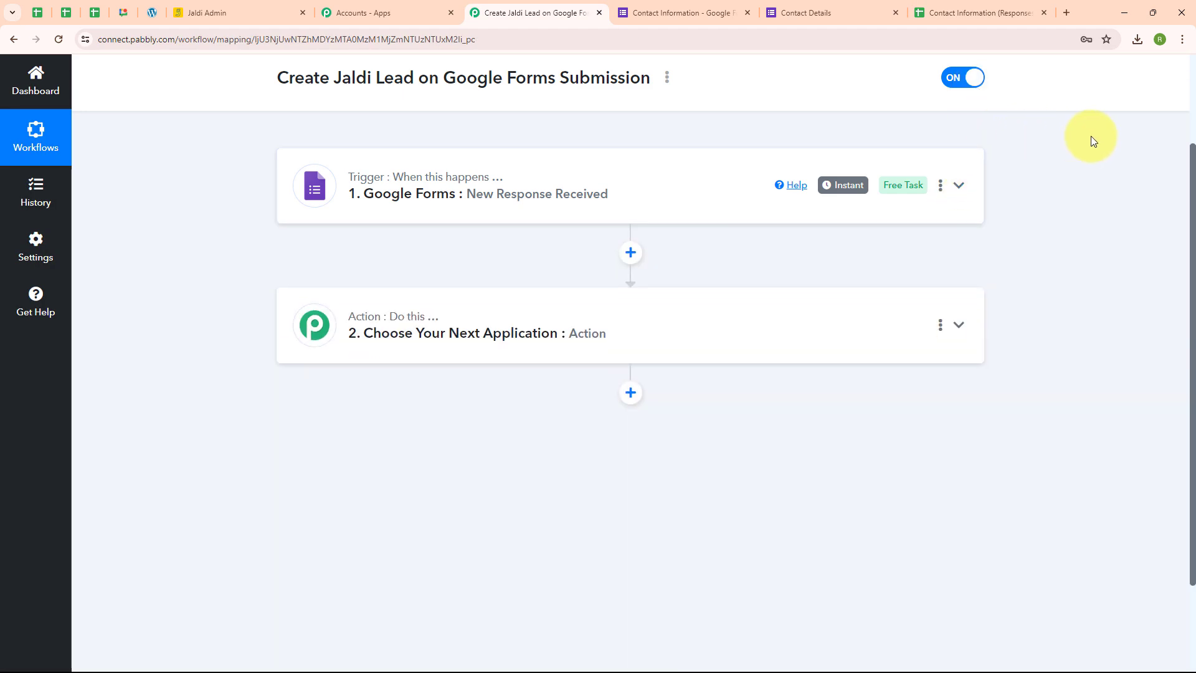
scroll(816, 335, down, 2)
click(414, 225)
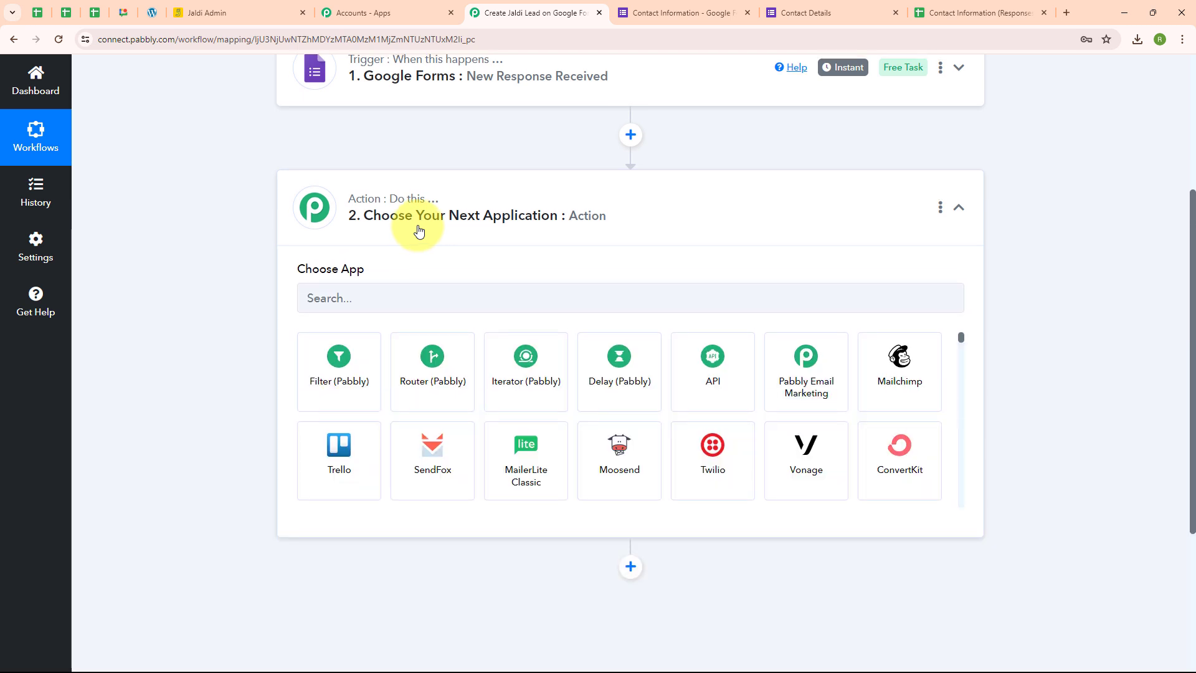
click(459, 326)
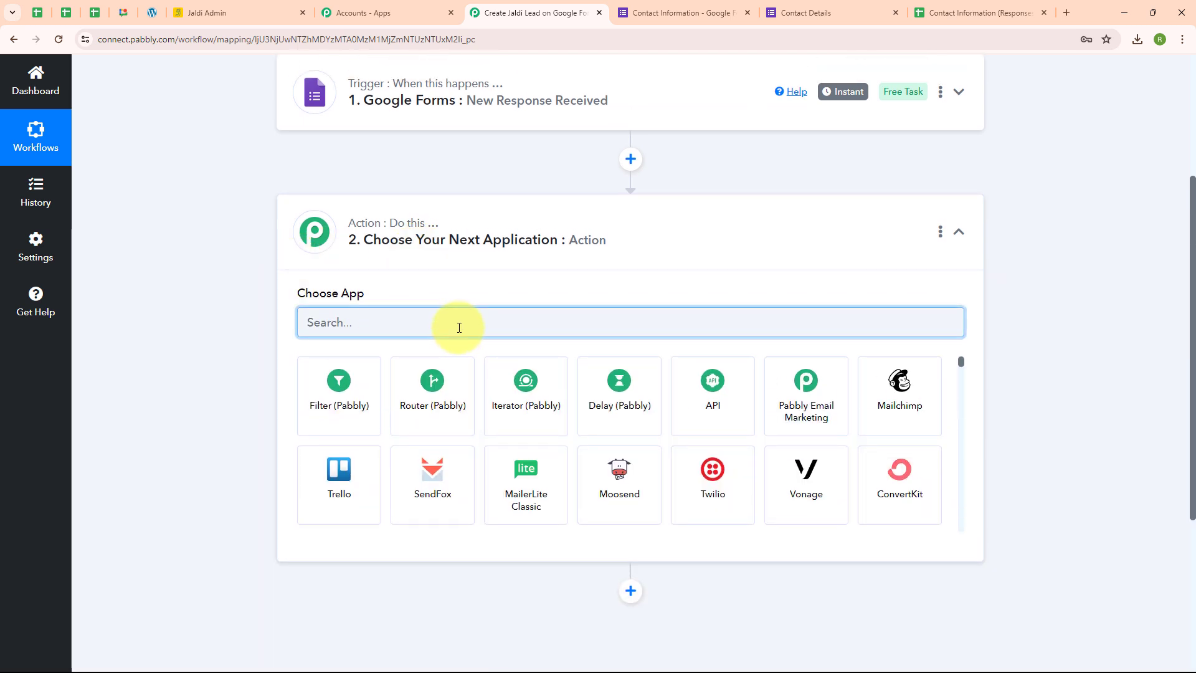
text(Jald)
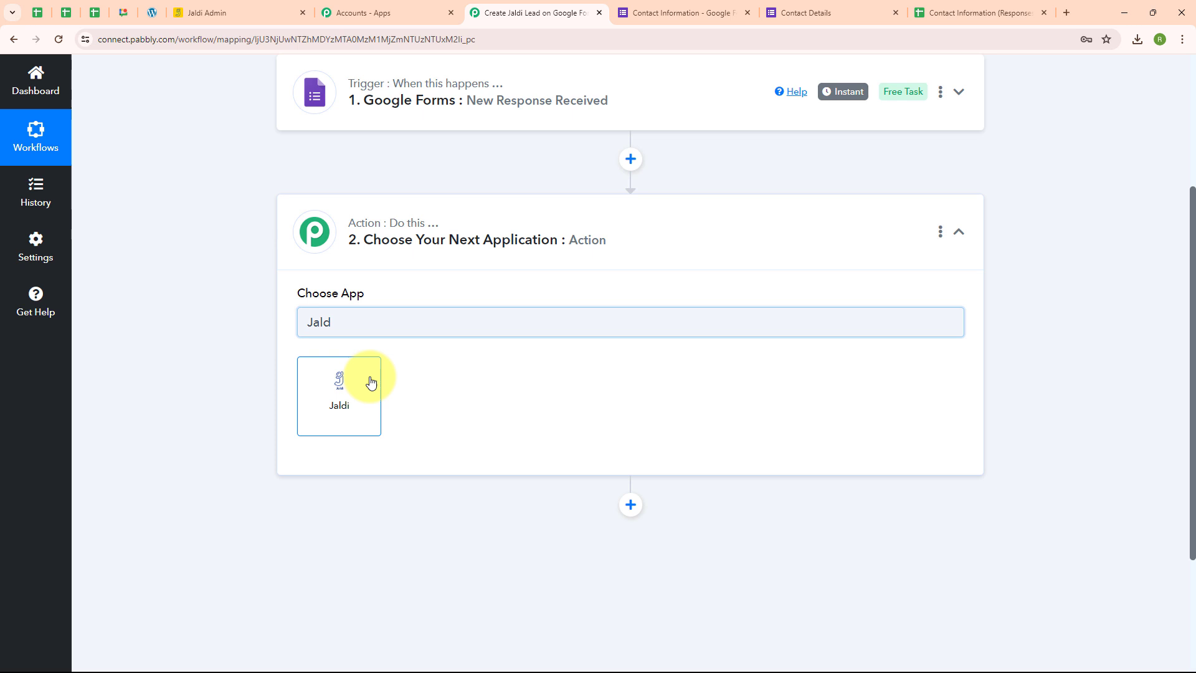
click(370, 382)
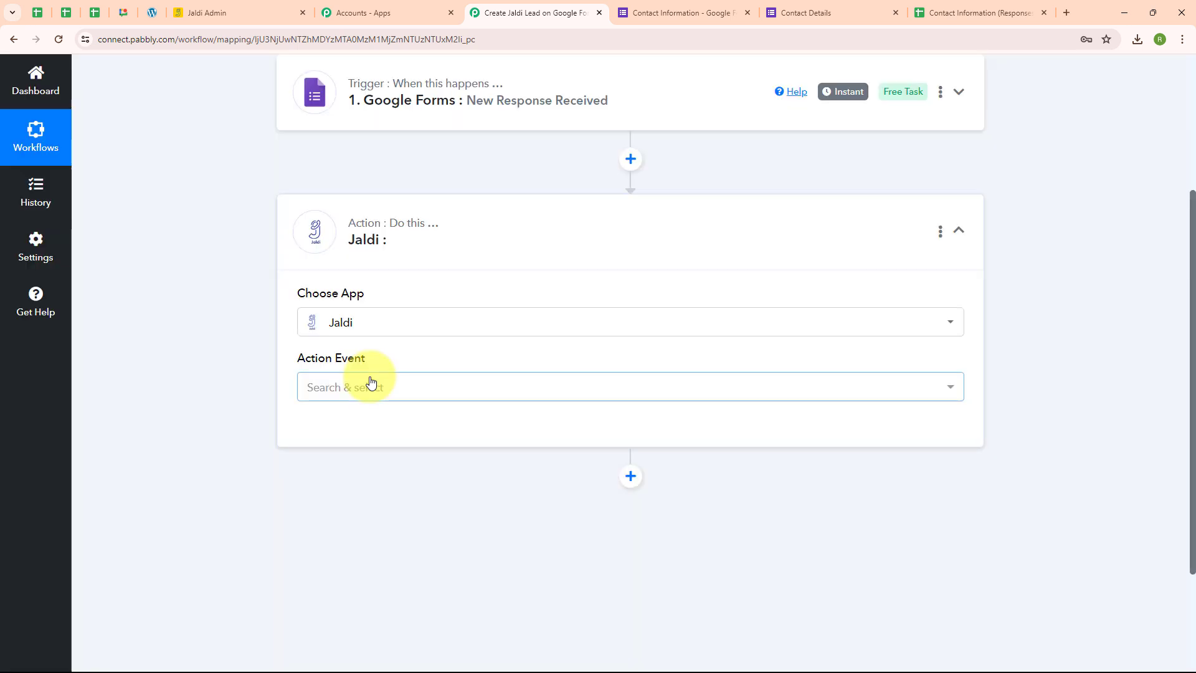
click(370, 382)
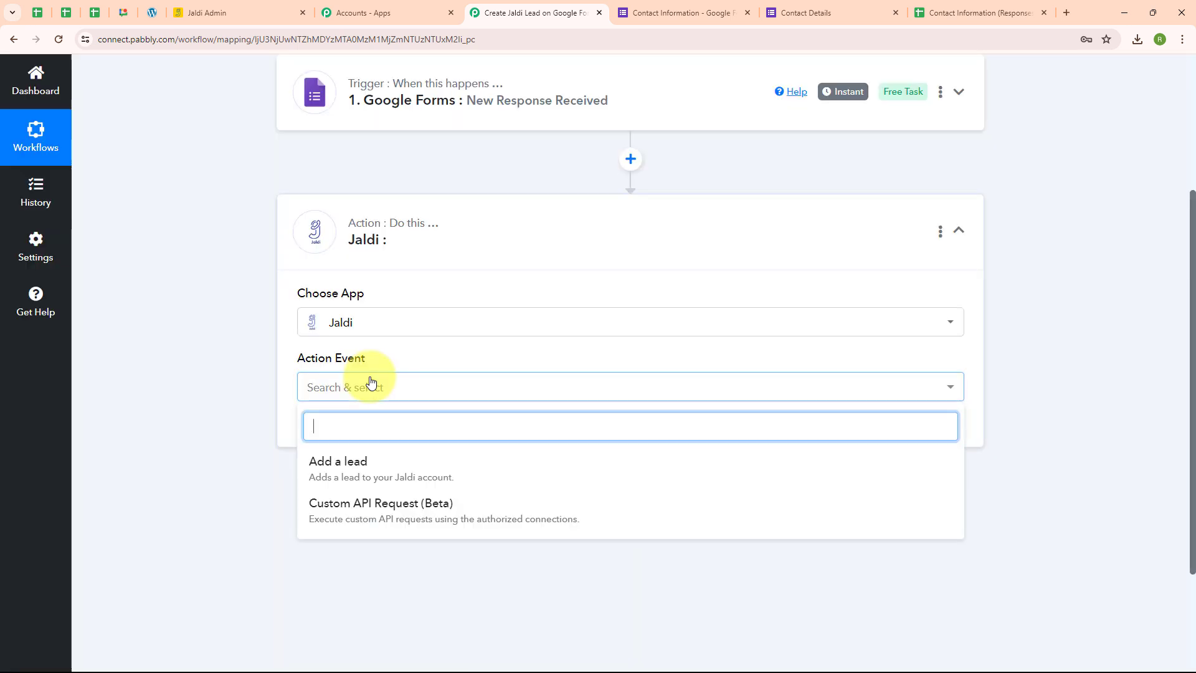
click(385, 469)
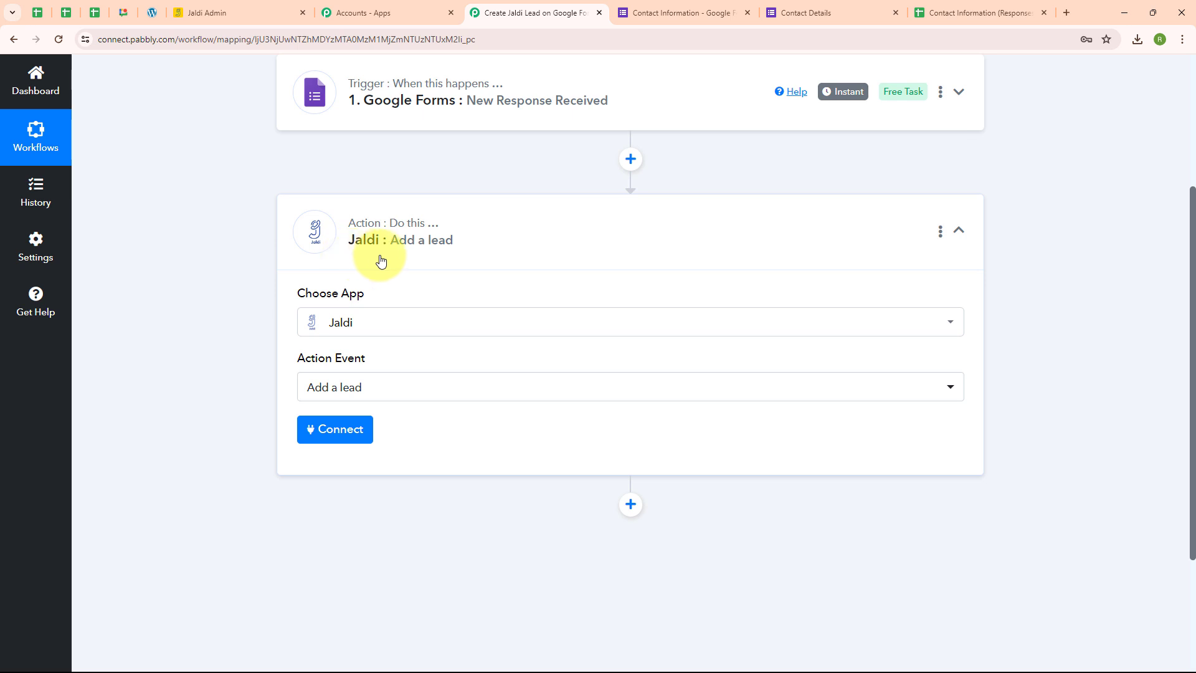
Start adding a new connection for the Jaldi action and read the instructions for obtaining its API key.
click(341, 443)
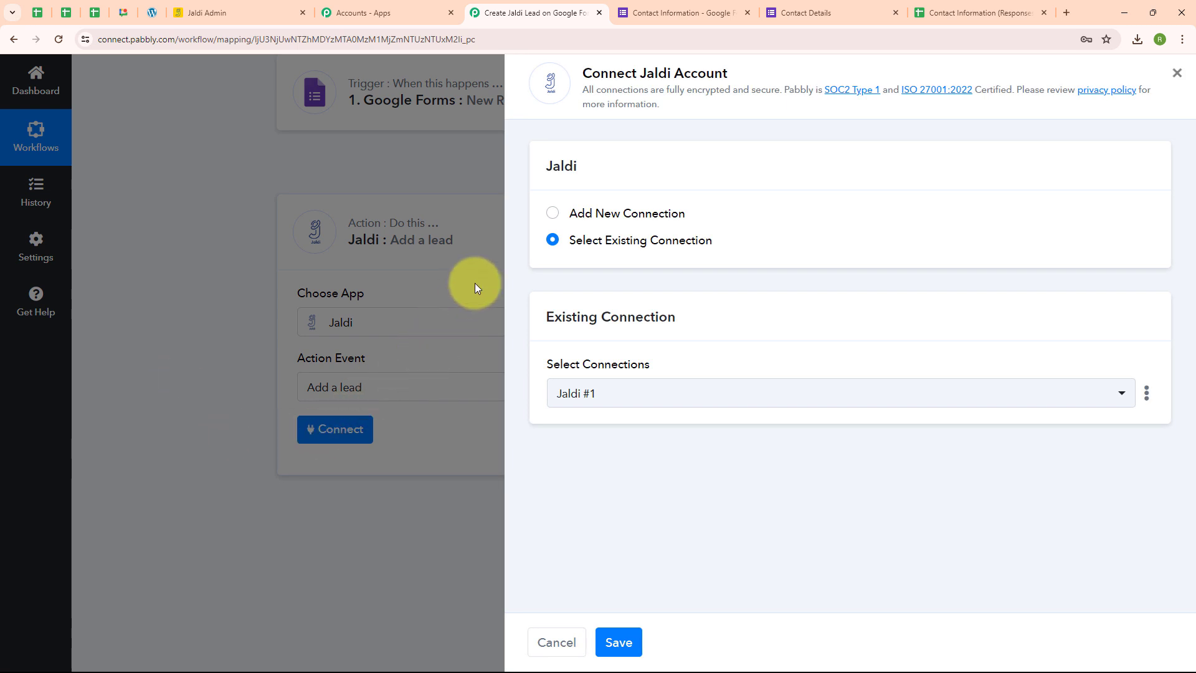
click(552, 215)
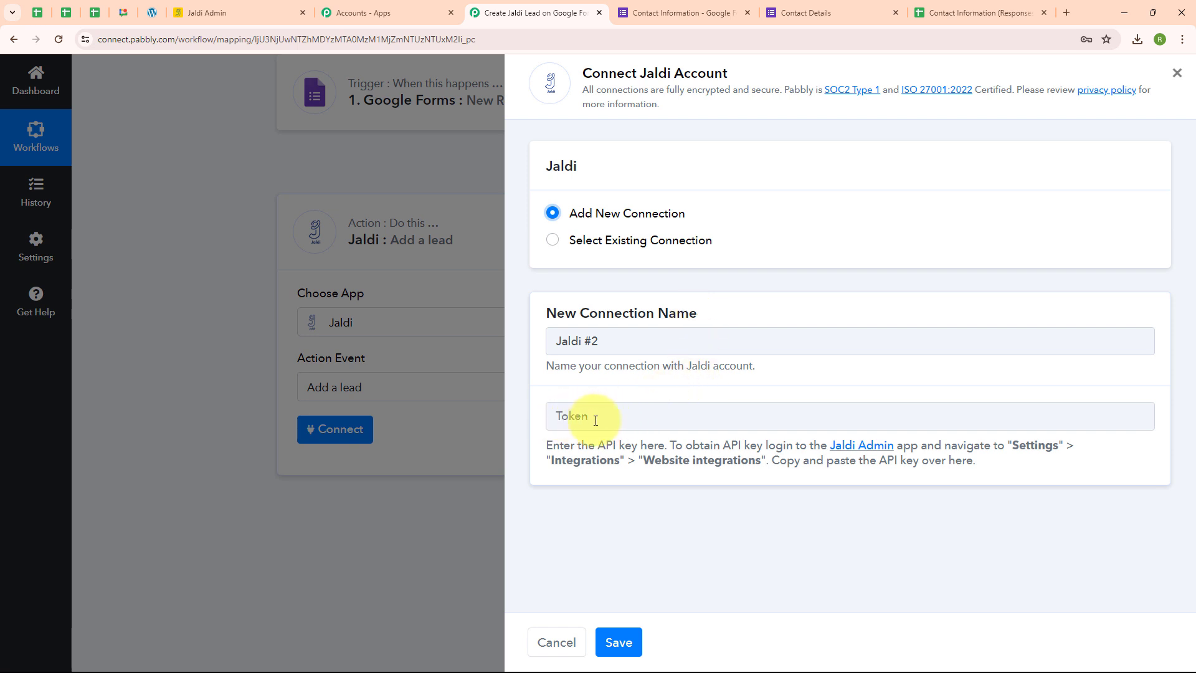
drag(548, 444, 947, 507)
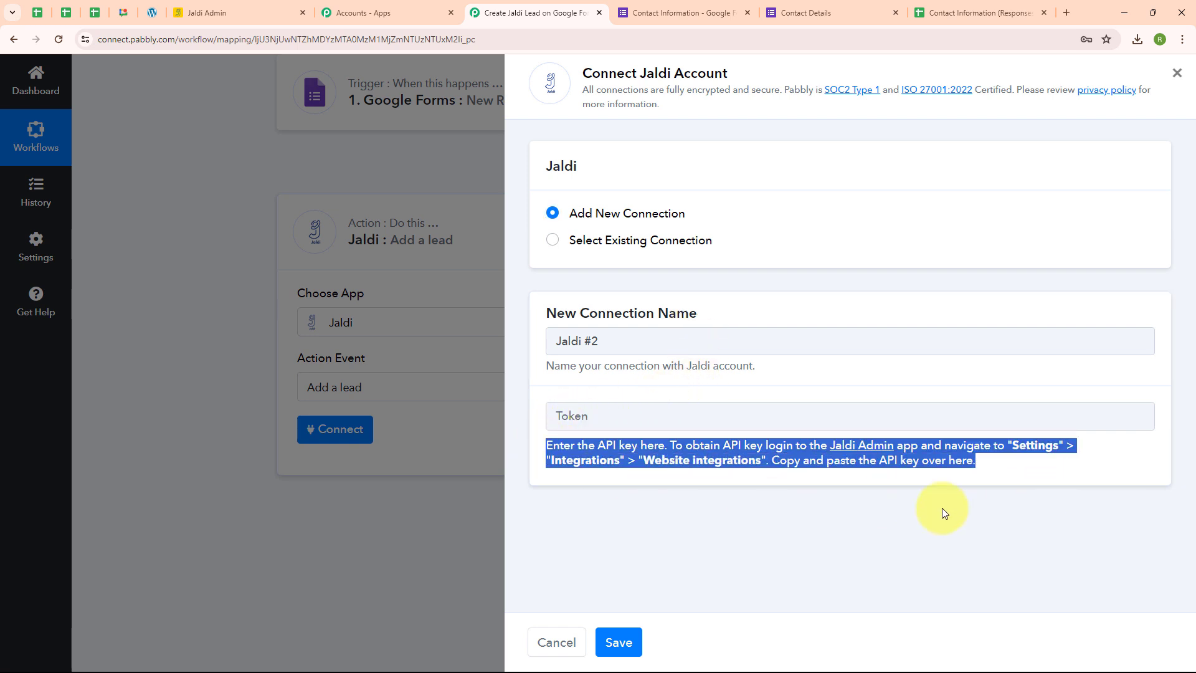
click(704, 518)
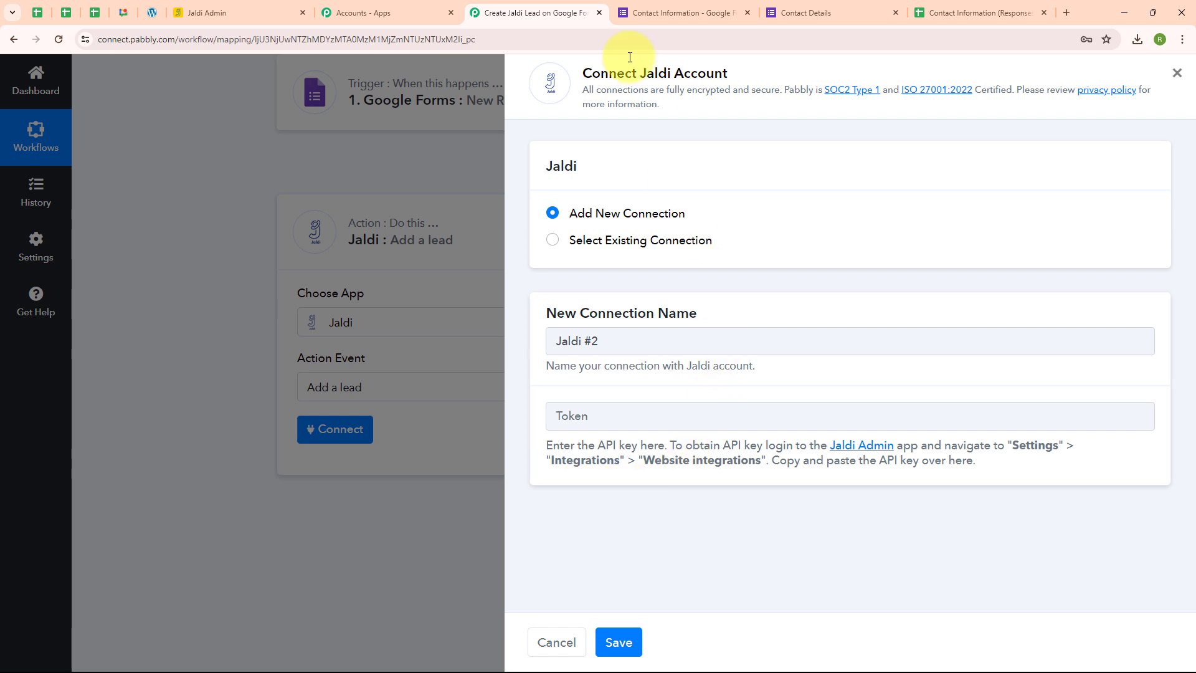
Switch to Jaldi Admin and copy the API key for the website integration from the integration settings.
click(254, 5)
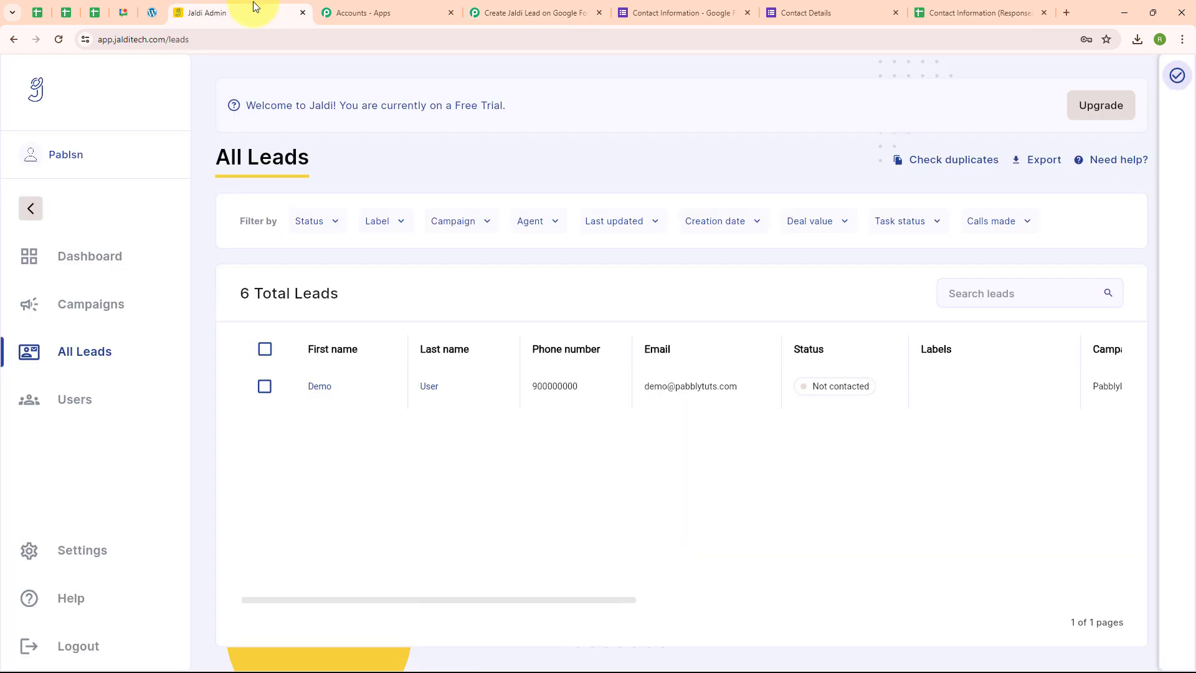
click(78, 554)
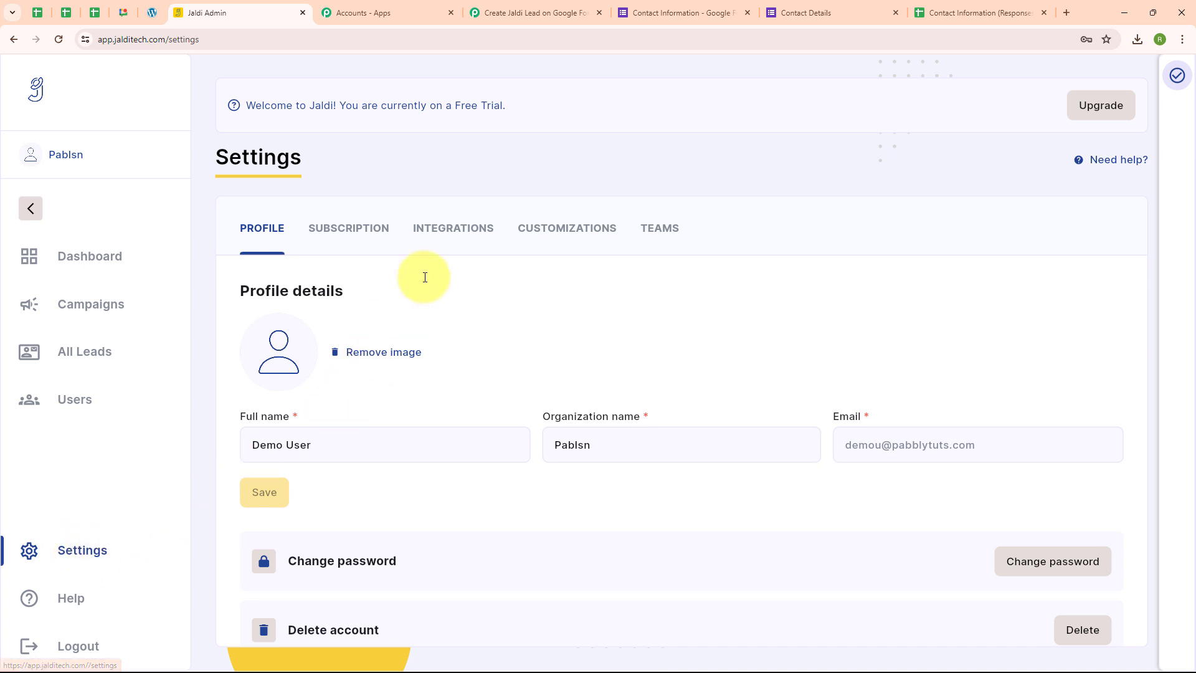
click(455, 230)
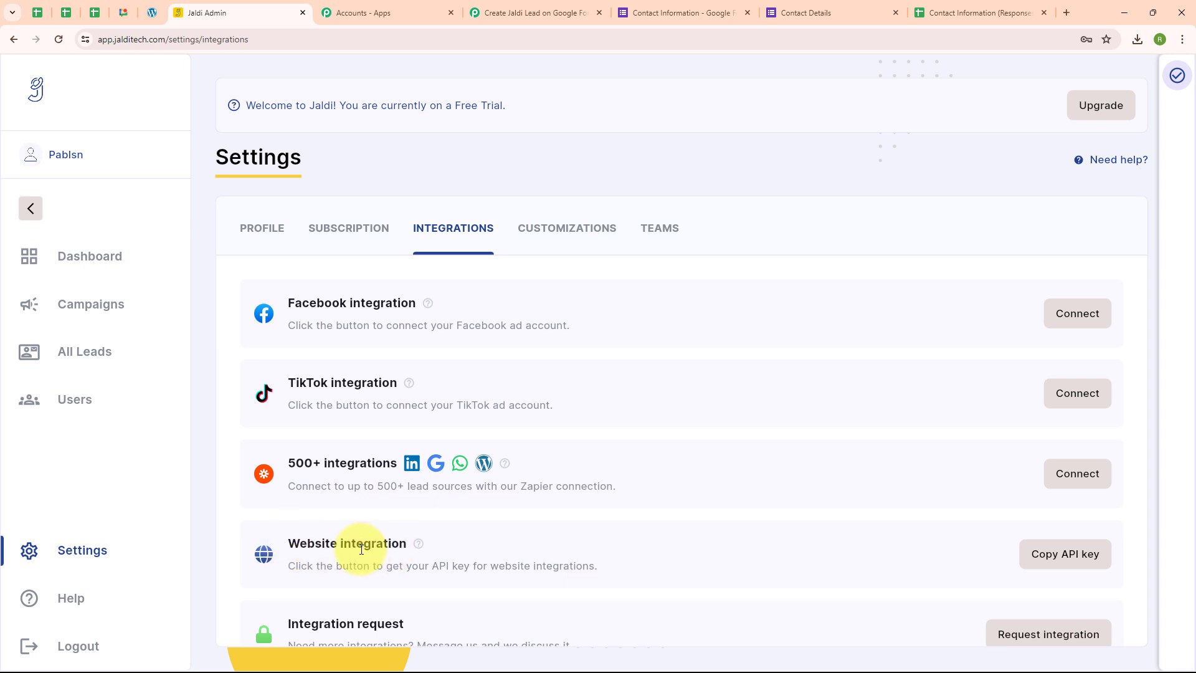
click(1067, 567)
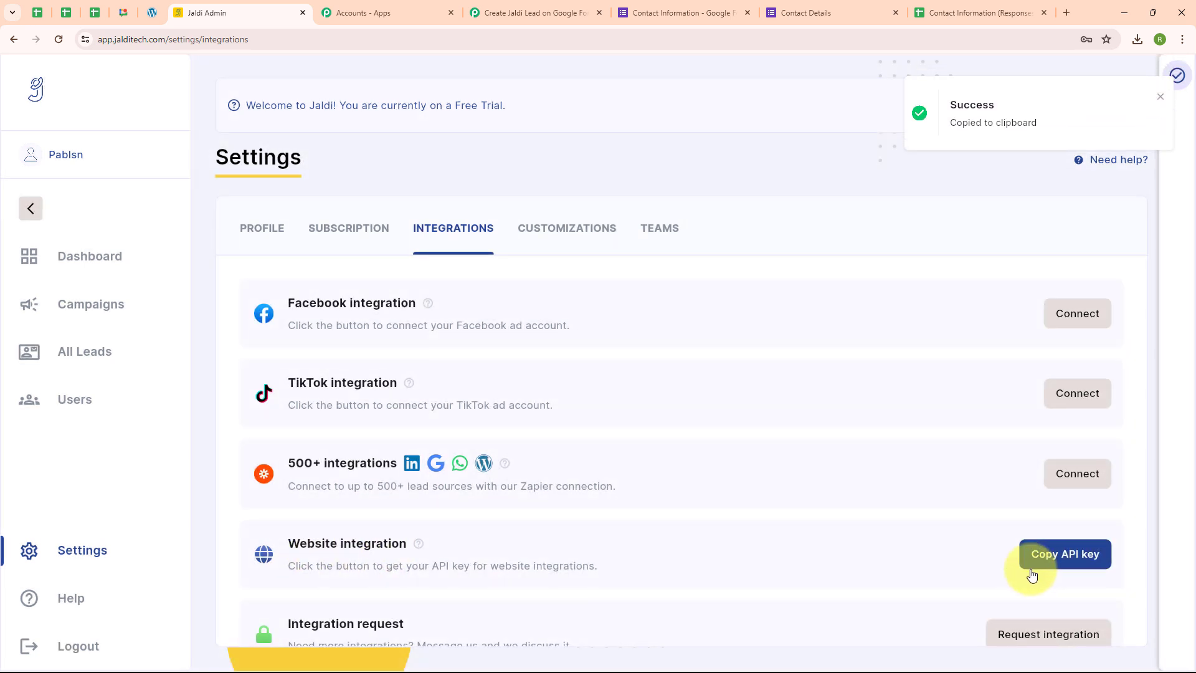
Return to the Pabbly Connect workflow, paste the API key as the Jaldi connection's token and save the connection.
click(481, 3)
click(634, 418)
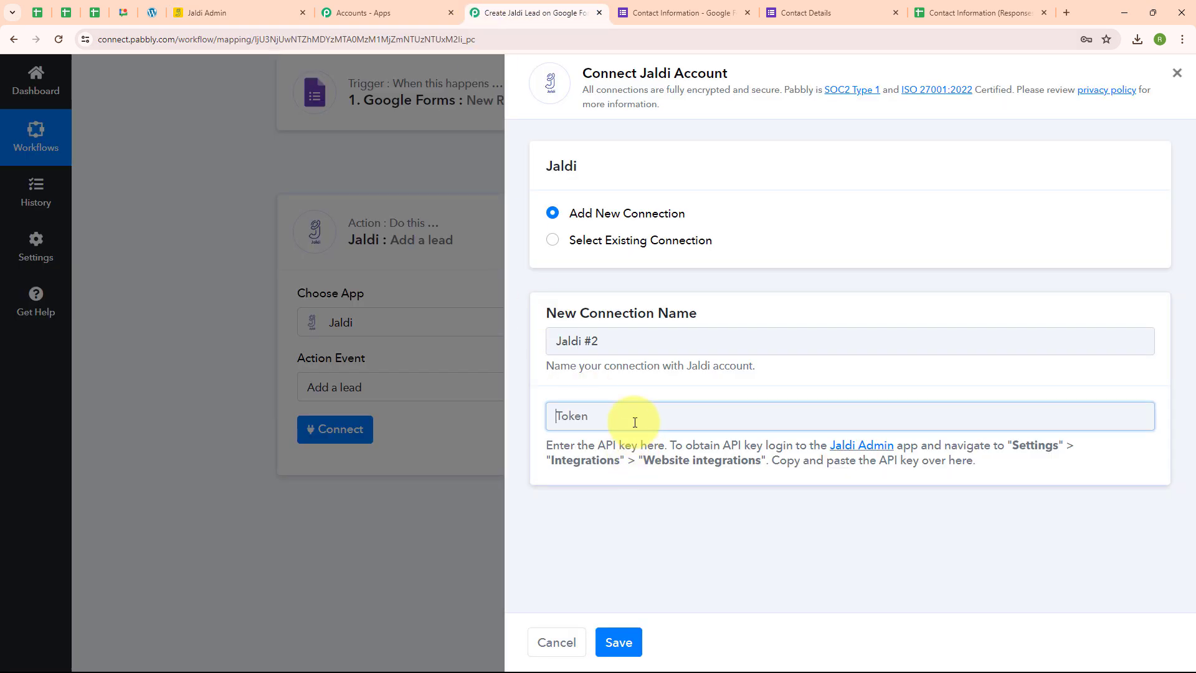
key(ctrl+v)
click(548, 498)
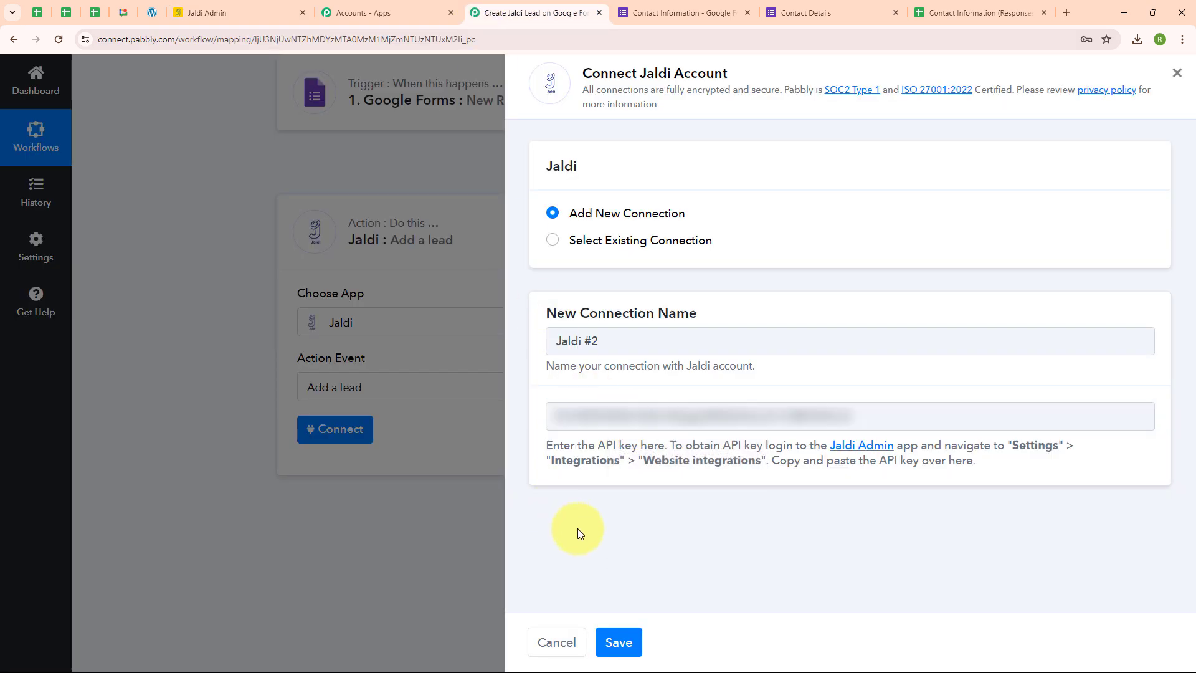
click(623, 637)
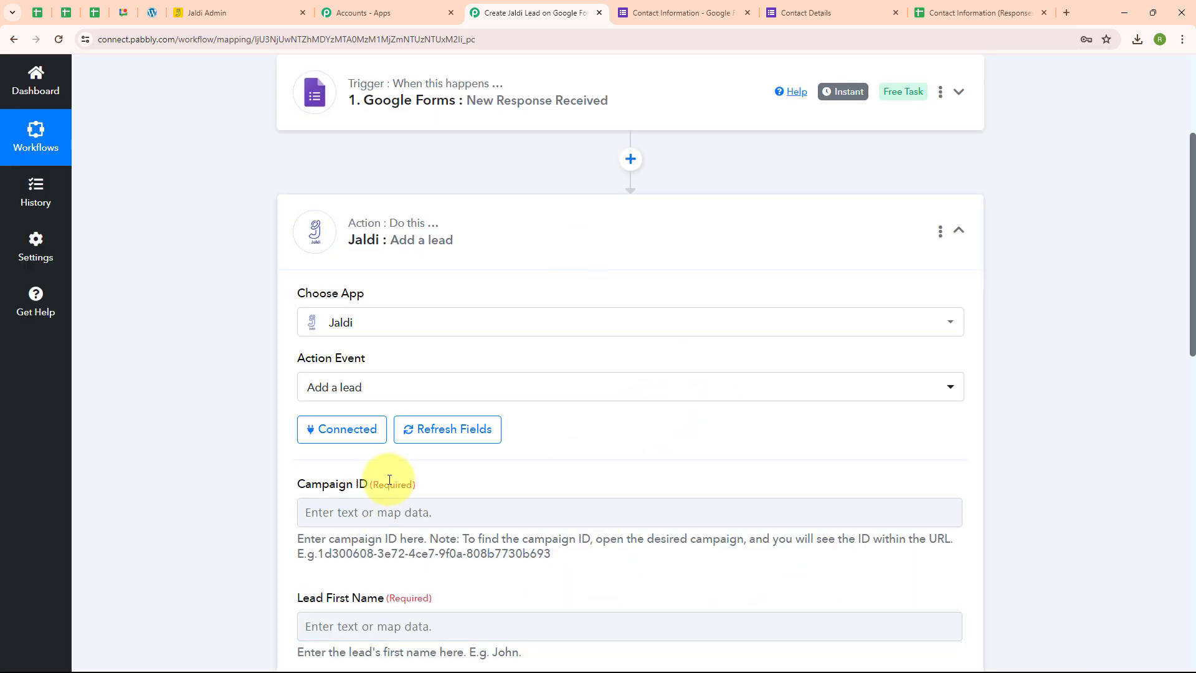
Switch to Jaldi Admin, open the PabblyInt campaign and copy the campaign ID from its URL.
scroll(700, 461, down, 4)
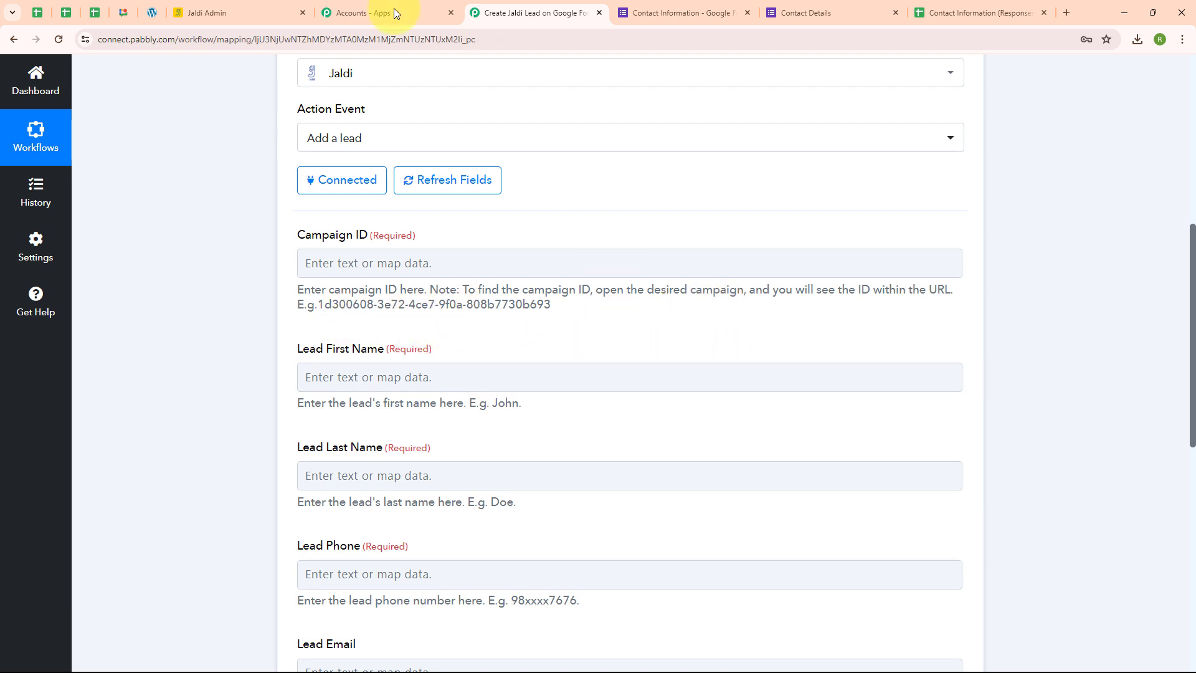
click(195, 8)
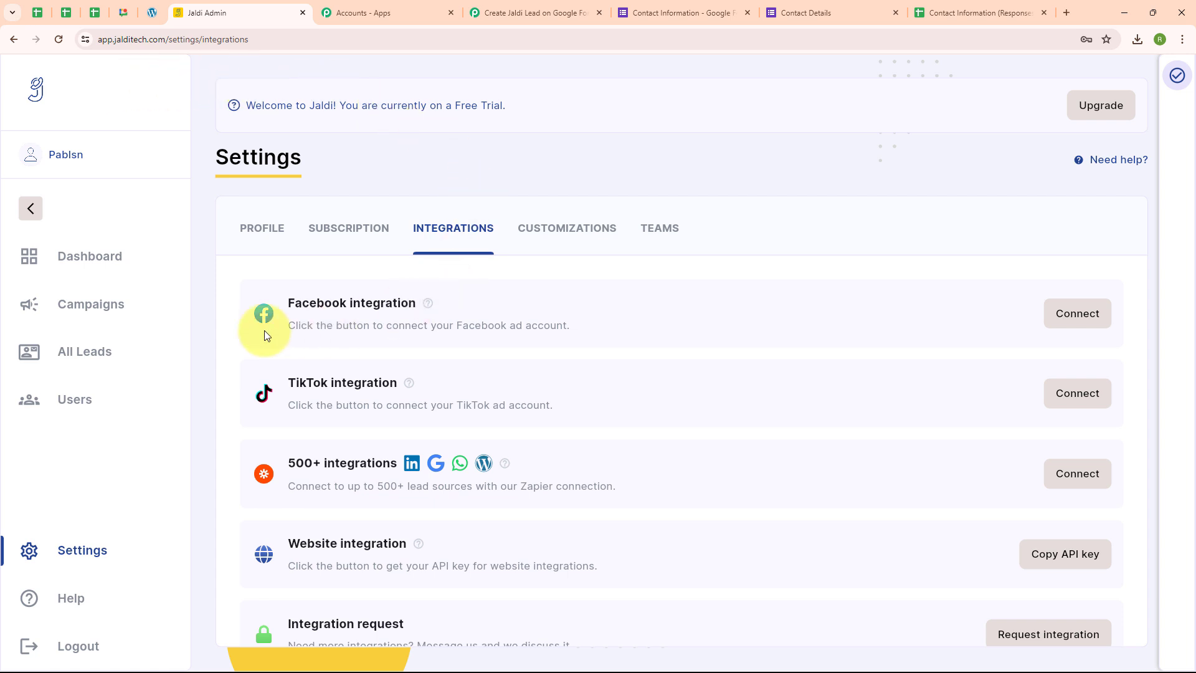
click(87, 309)
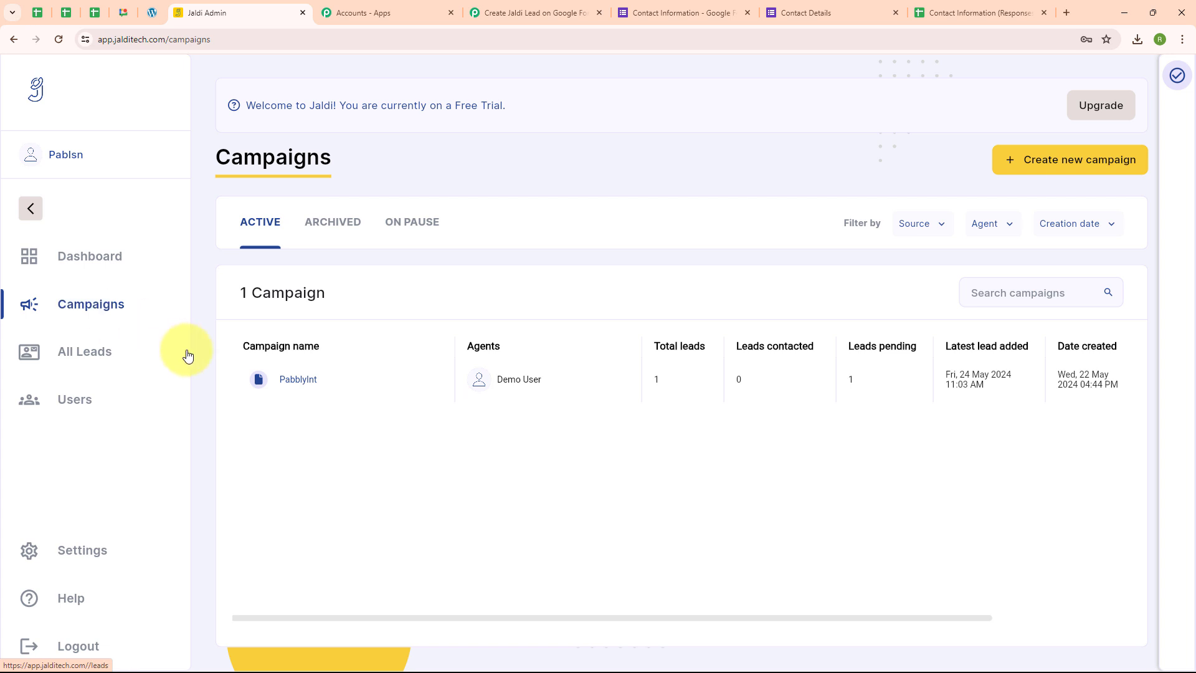
click(295, 385)
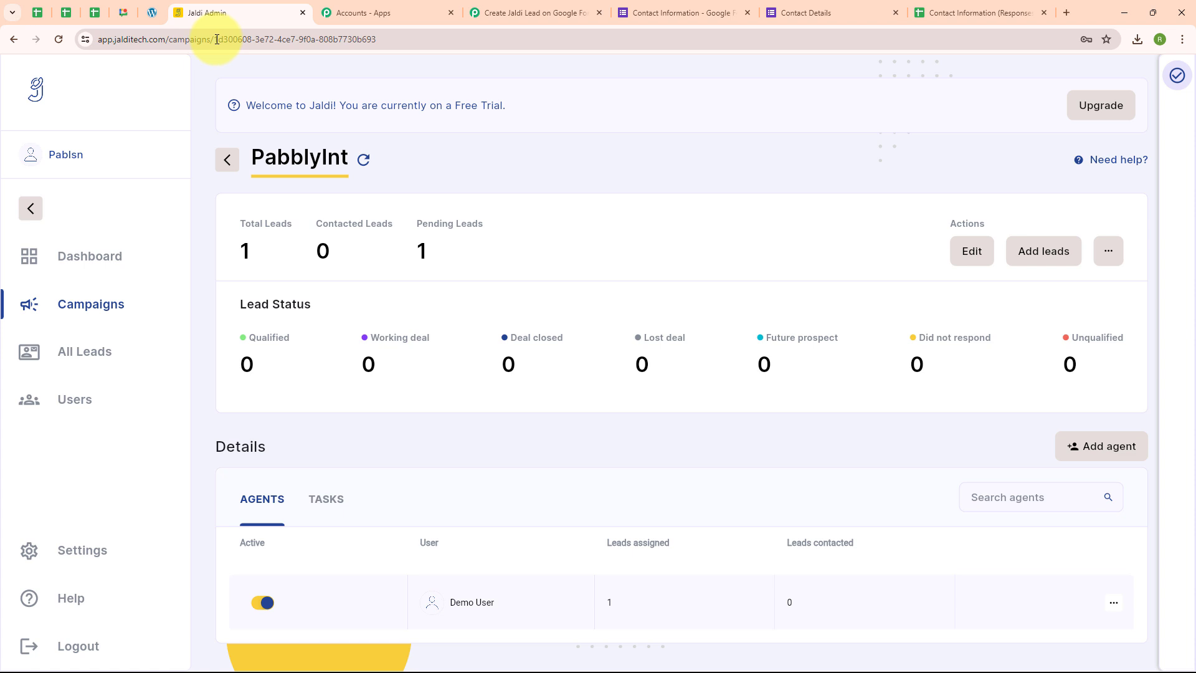
drag(215, 40, 399, 42)
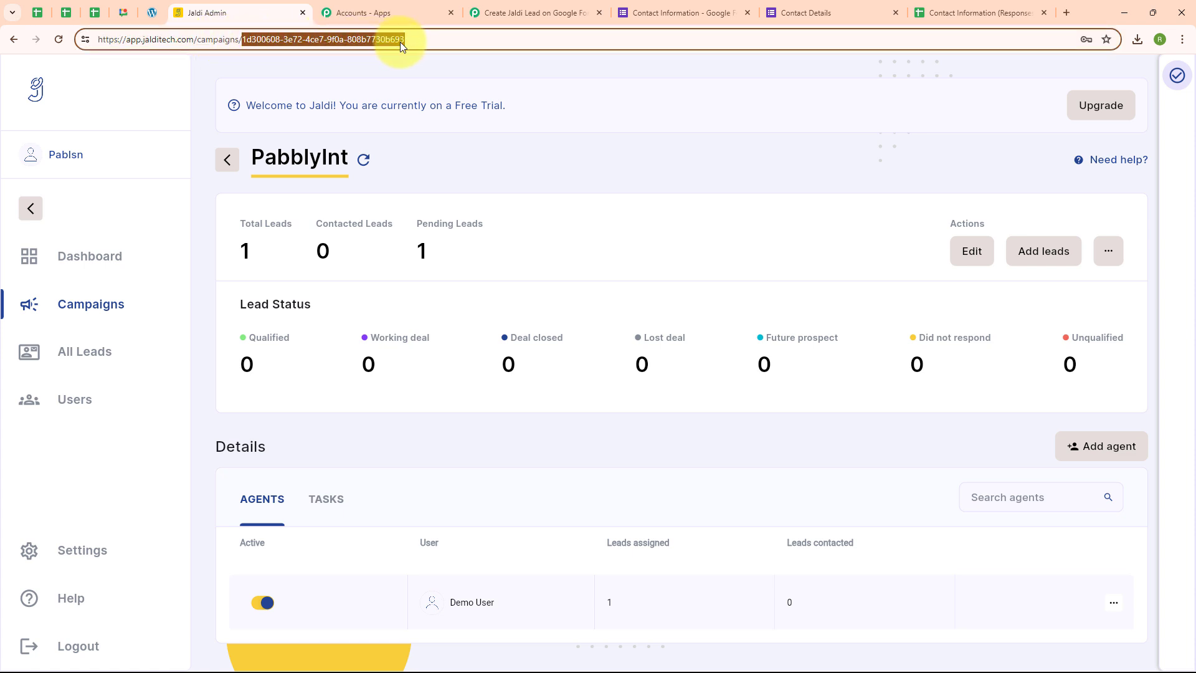
Return to the Pabbly Connect workflow and paste the copied PabblyInt ID as the Jaldi action's Campaign ID.
click(529, 13)
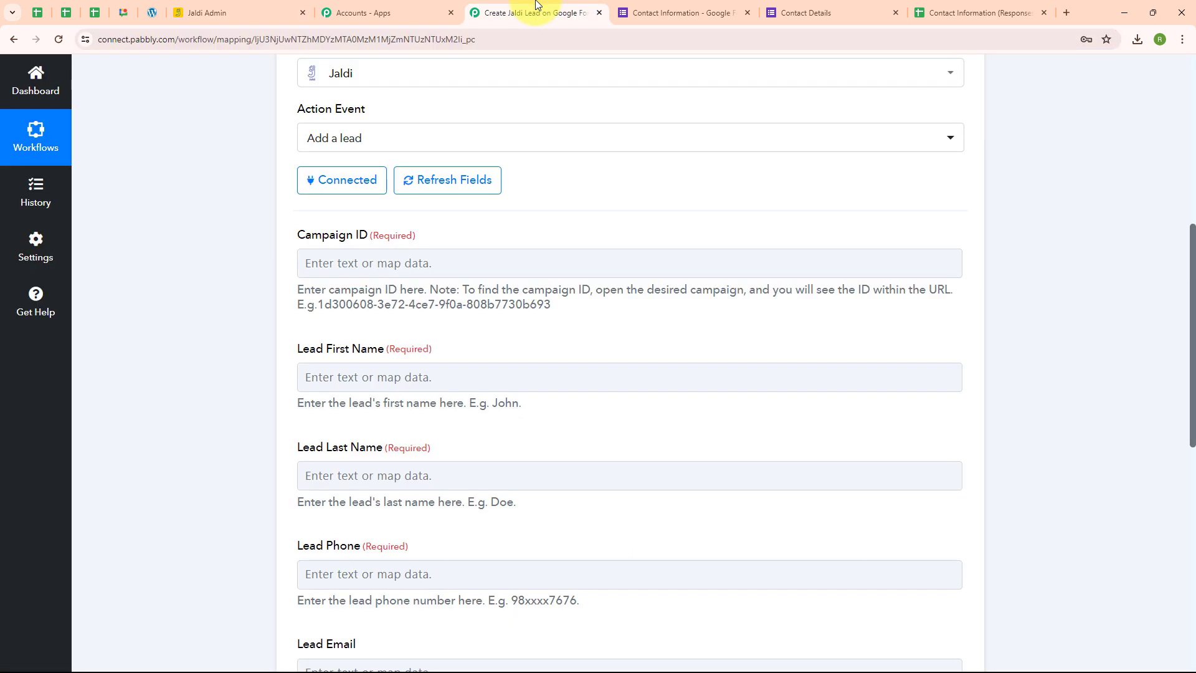
click(347, 262)
key(ctrl+v)
click(242, 329)
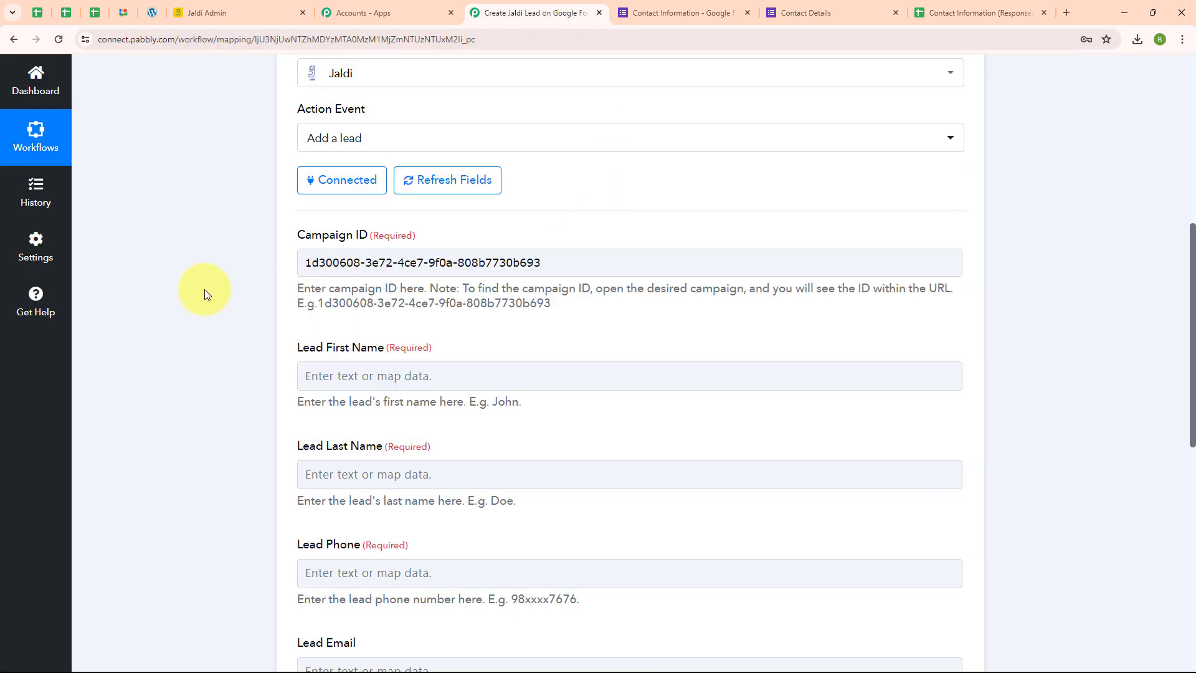
Map Lead First Name and Lead Last Name to the First Name and Last Name values from the Google Forms response.
scroll(733, 293, down, 1)
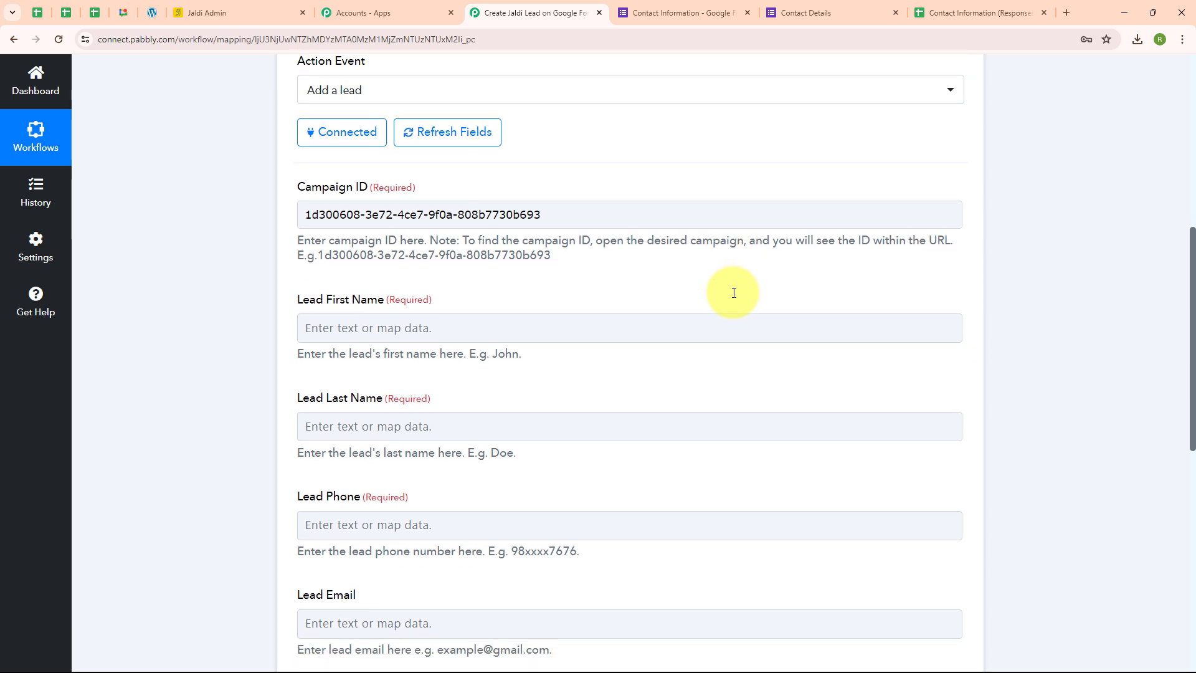
scroll(733, 293, down, 3)
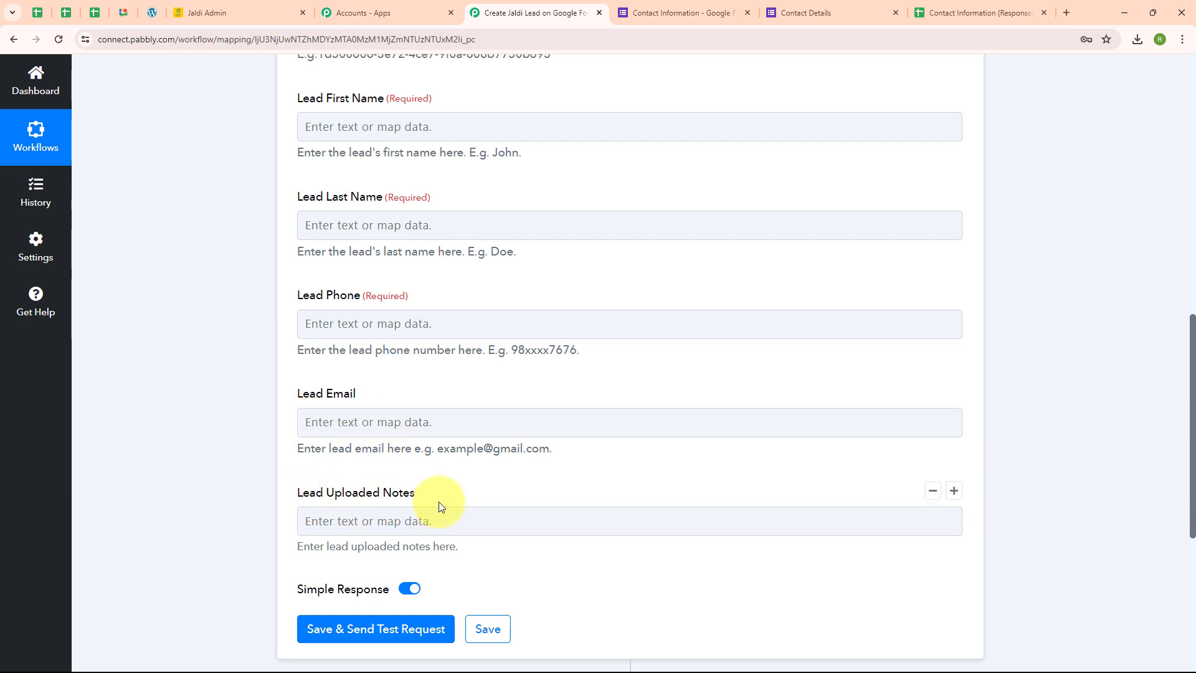
click(308, 128)
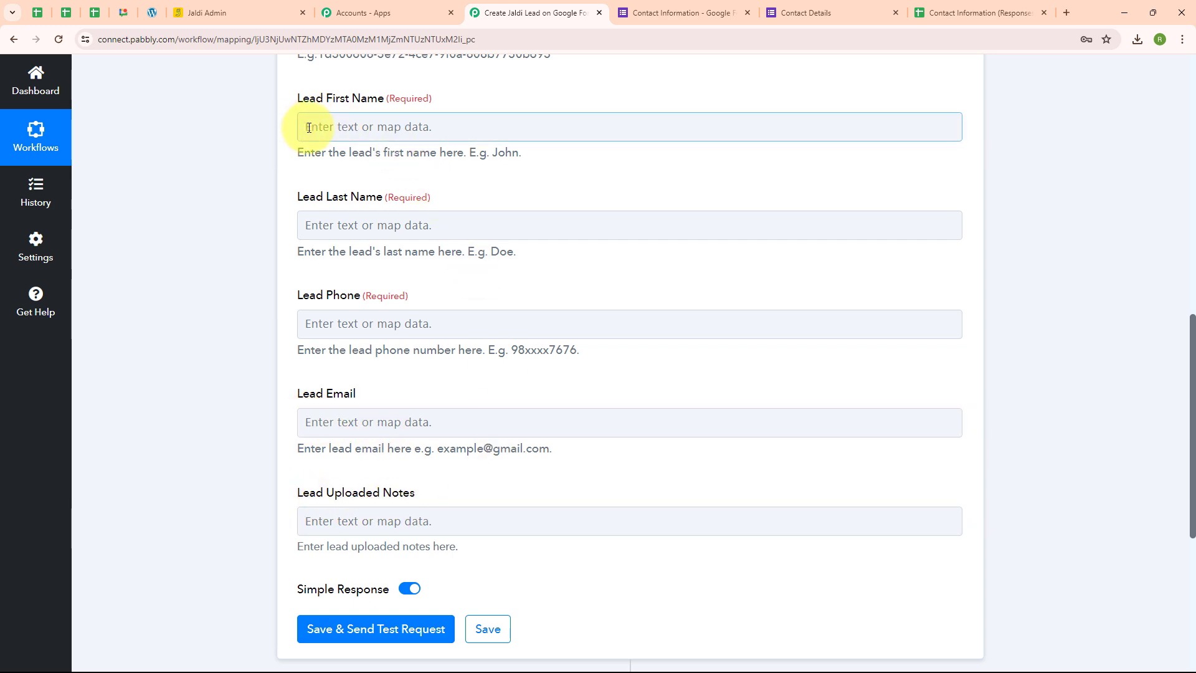
click(309, 128)
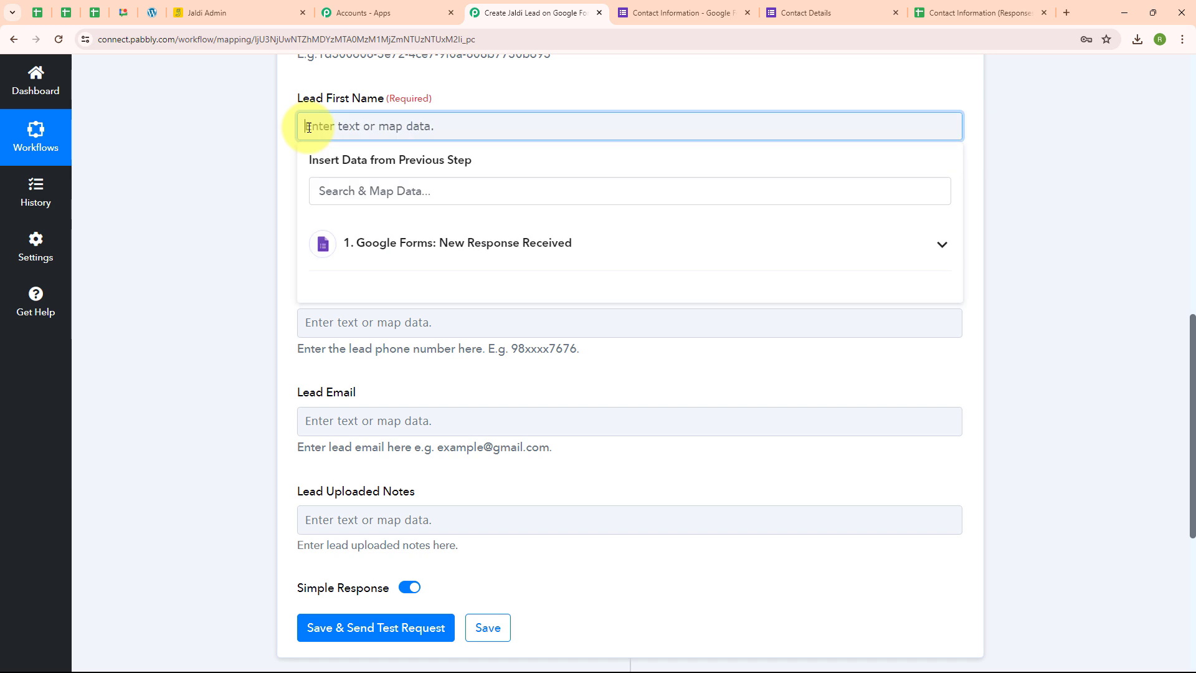
click(405, 257)
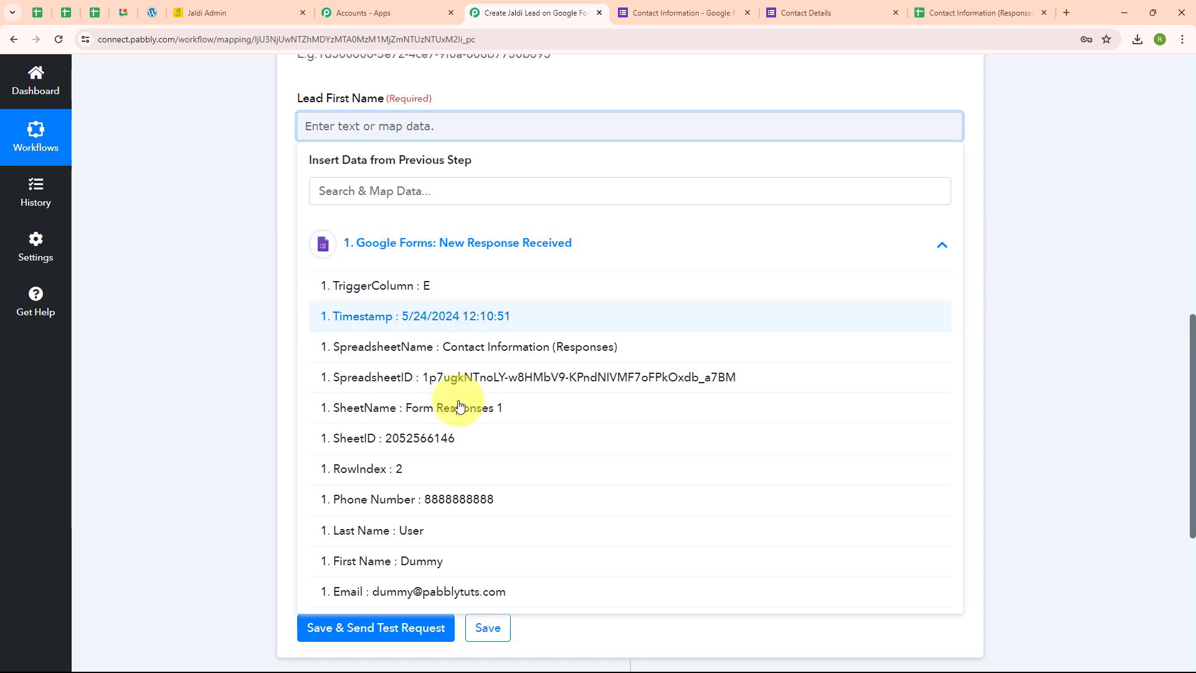
click(348, 561)
click(285, 496)
scroll(550, 227, down, 1)
click(388, 182)
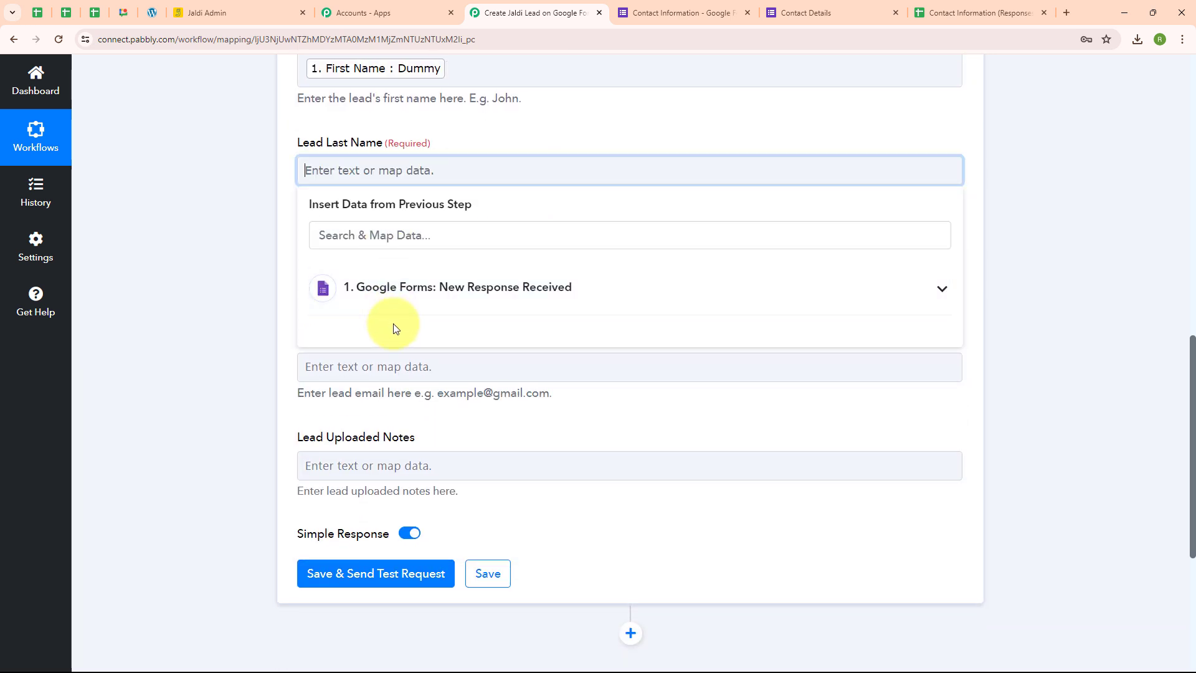
click(401, 293)
click(413, 574)
Map Lead Phone and Lead Email to the Phone Number and Email values from the Google Forms response.
scroll(427, 241, down, 1)
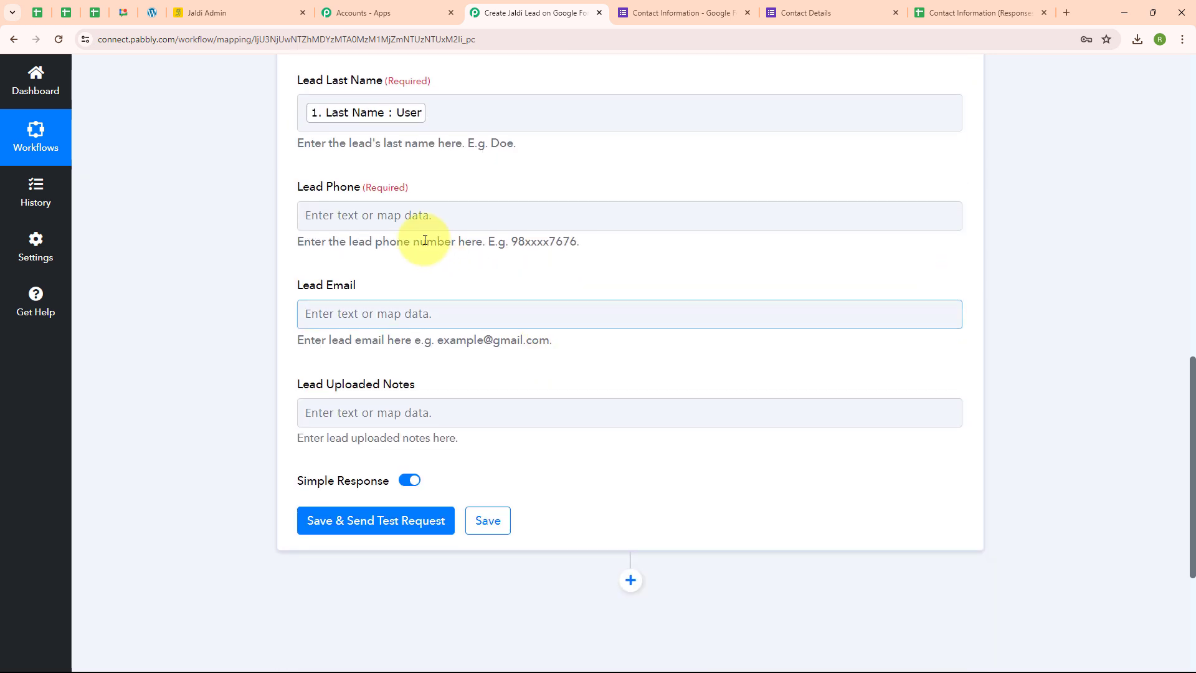
click(327, 213)
click(404, 354)
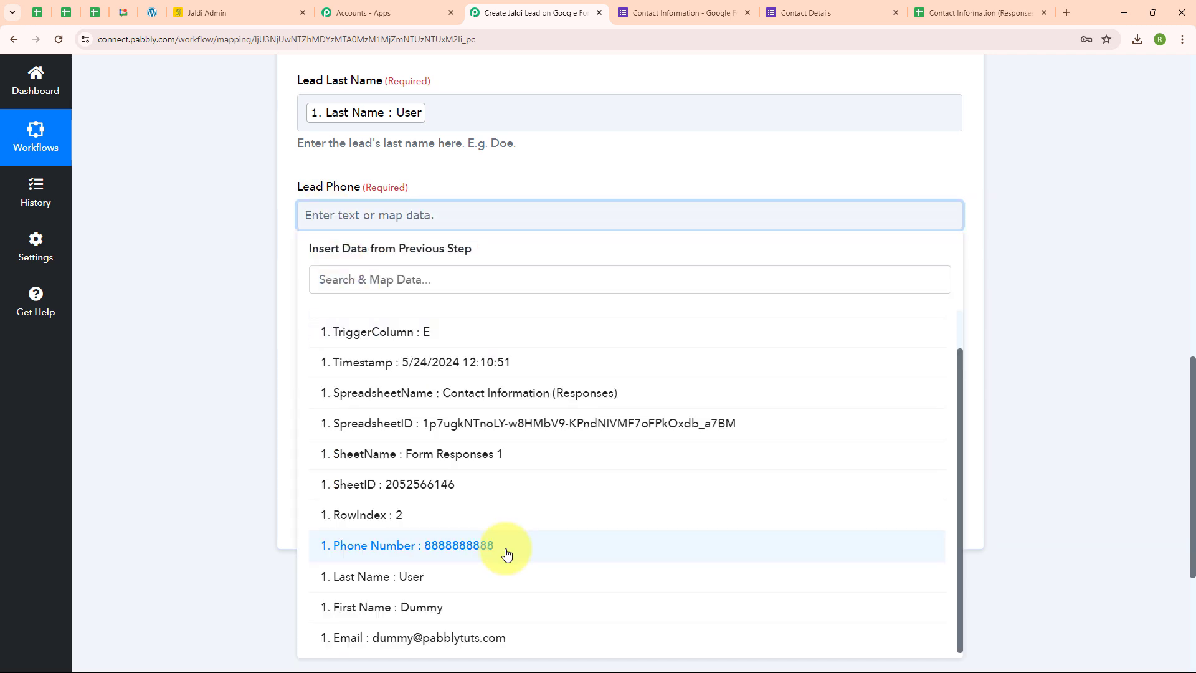
click(506, 552)
click(156, 488)
click(315, 331)
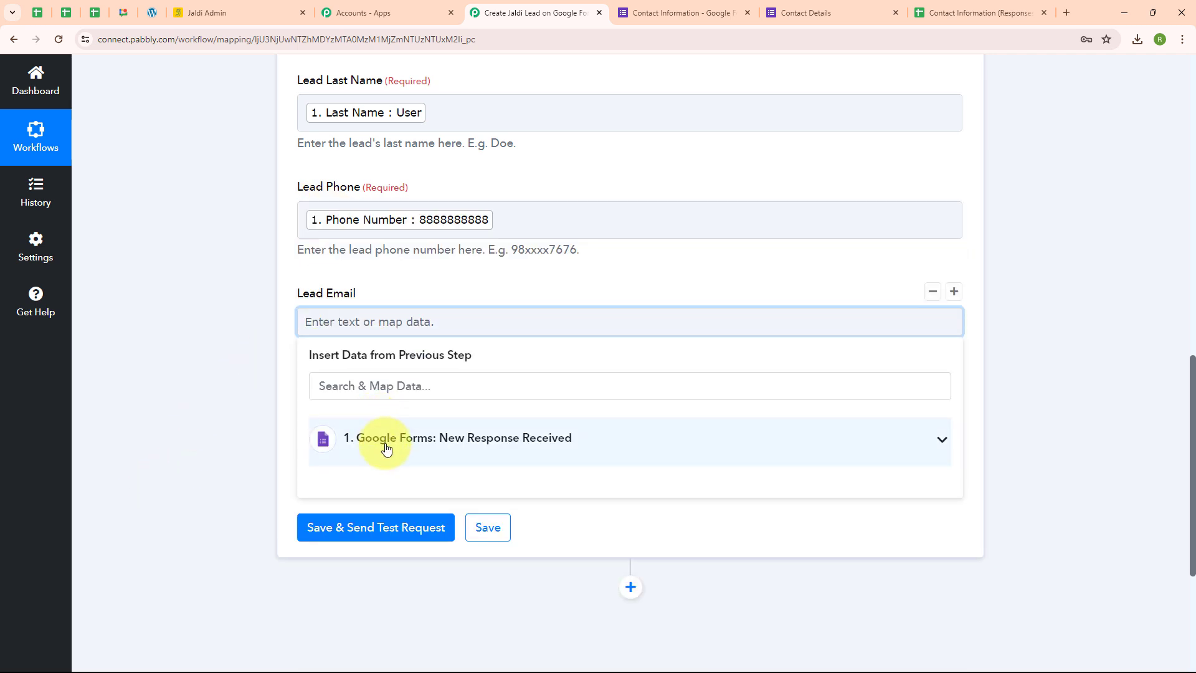
click(408, 442)
scroll(516, 574, down, 2)
click(508, 631)
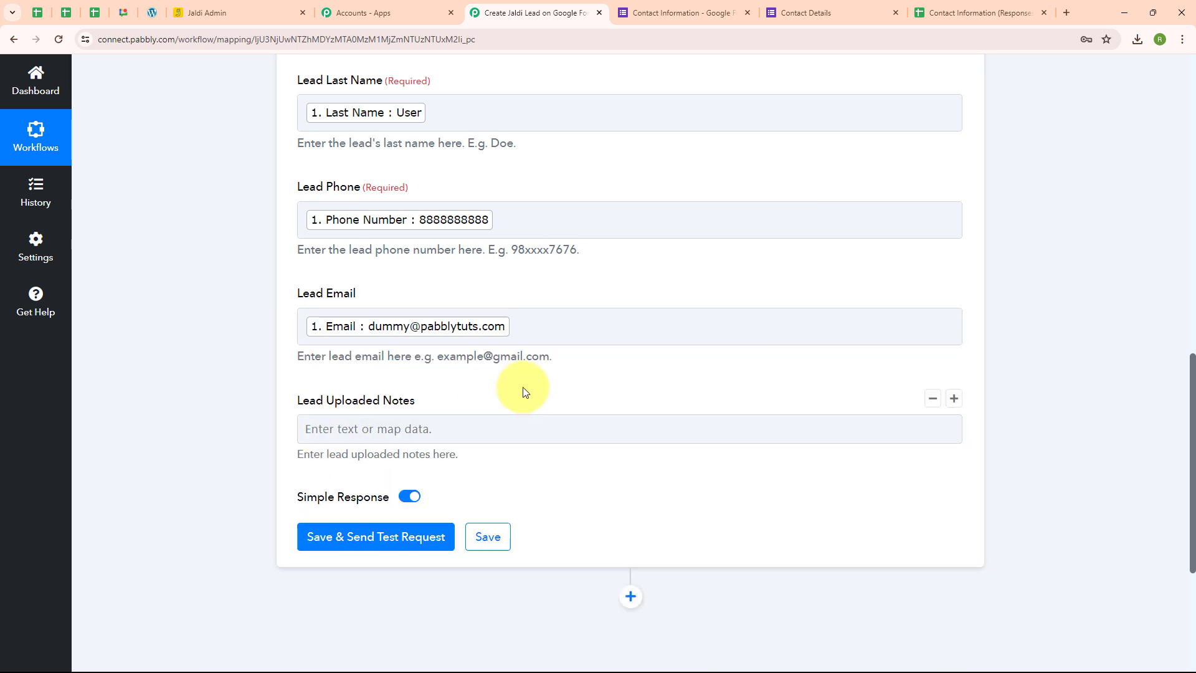
Save the Jaldi Add a lead action and send its test request, then review the response received.
scroll(428, 357, down, 1)
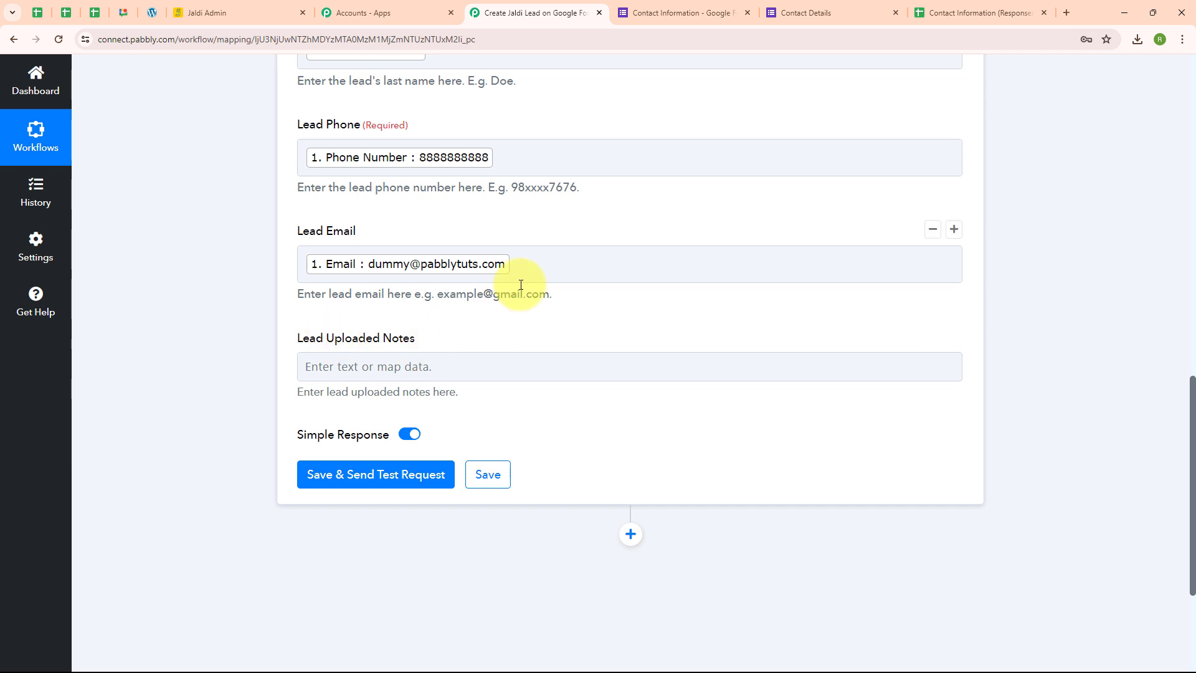
scroll(697, 221, up, 4)
scroll(697, 224, down, 4)
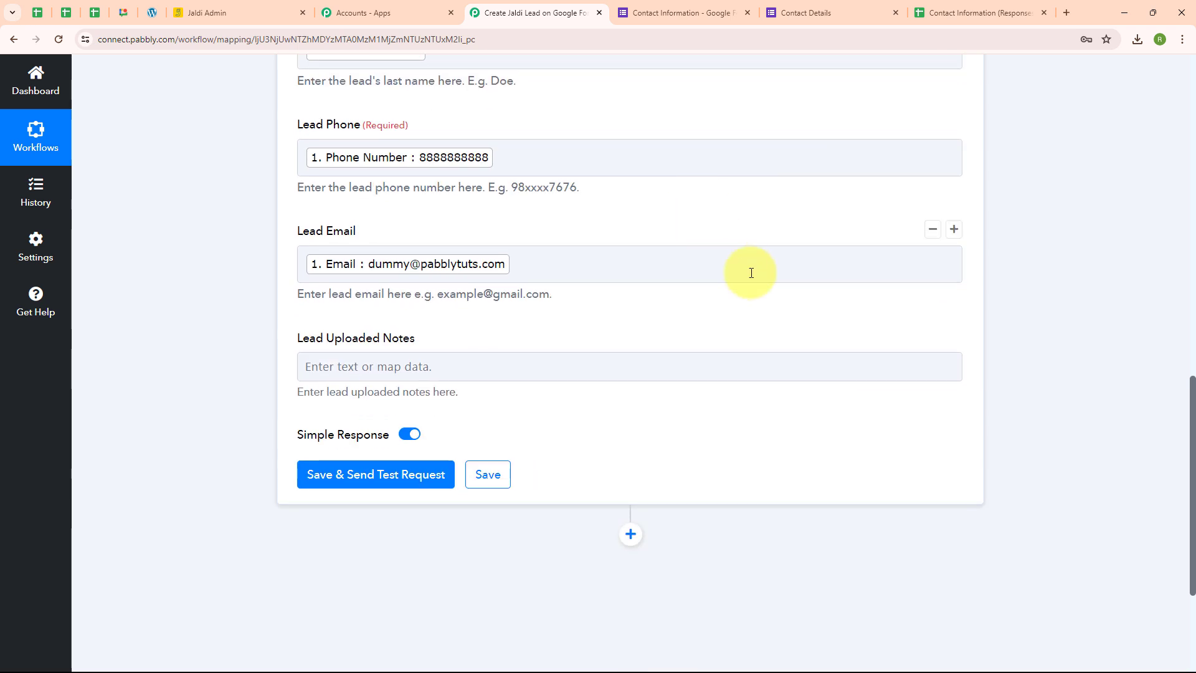
click(336, 478)
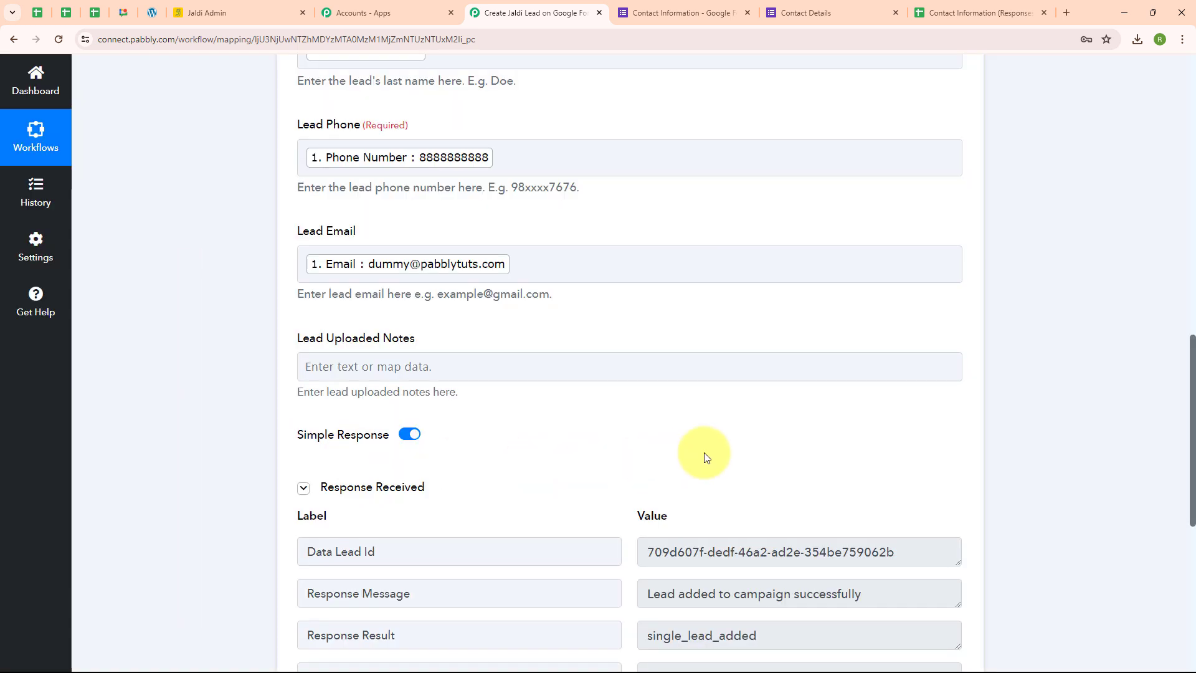
scroll(703, 456, down, 4)
scroll(705, 456, down, 2)
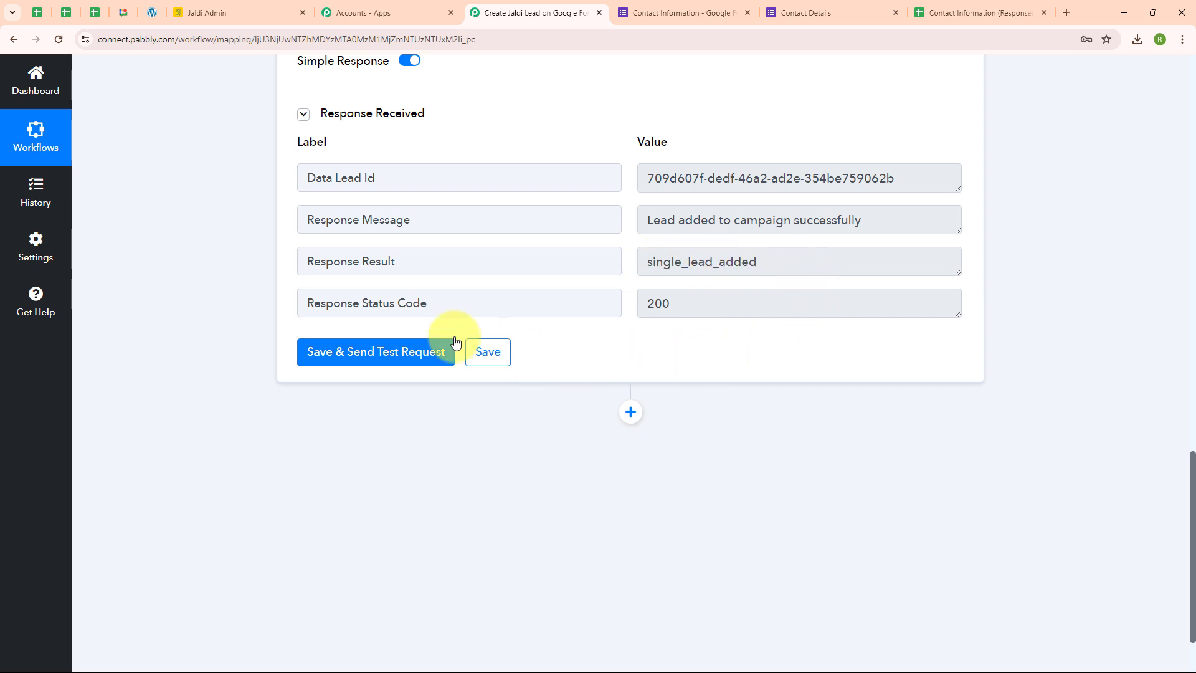
Switch to Jaldi Admin, check All Leads for the lead sent by the test request, and return to the Pabbly Connect workflow.
click(220, 15)
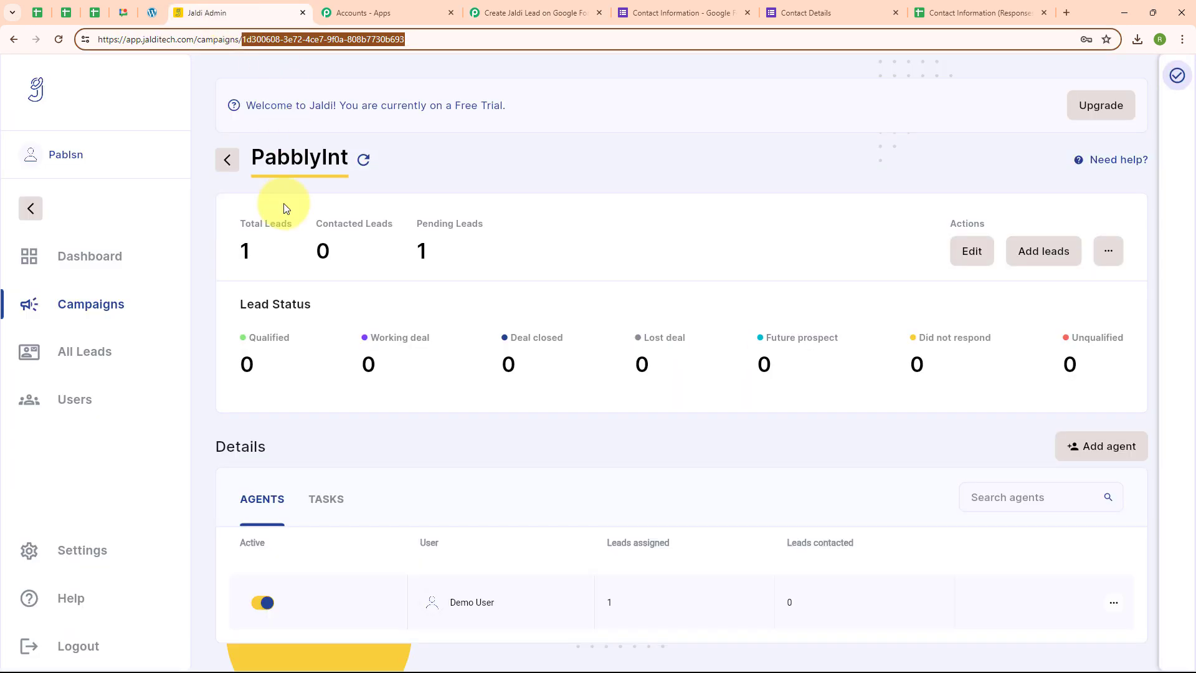
click(36, 357)
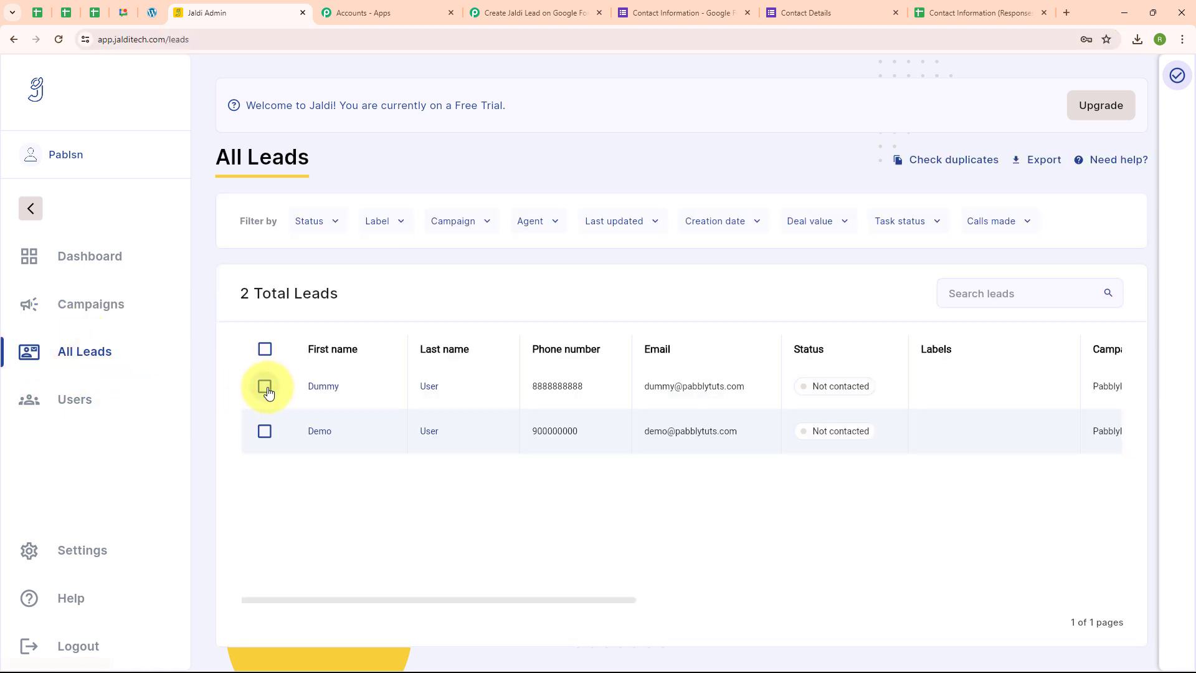
click(265, 387)
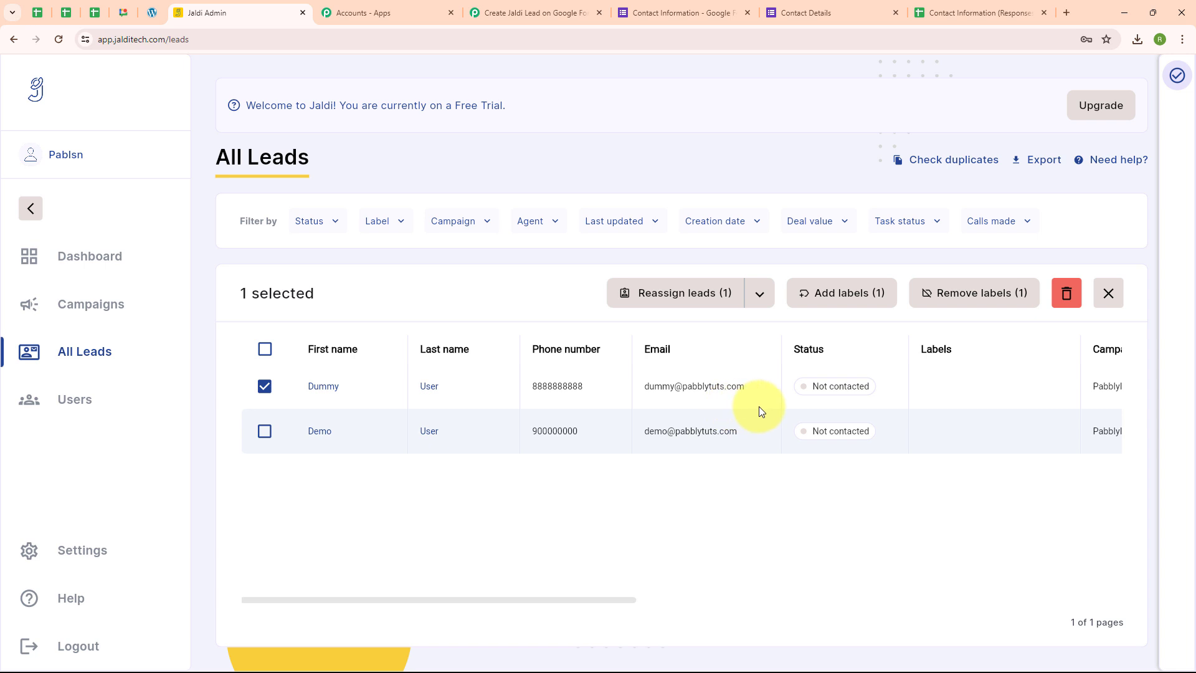
click(565, 12)
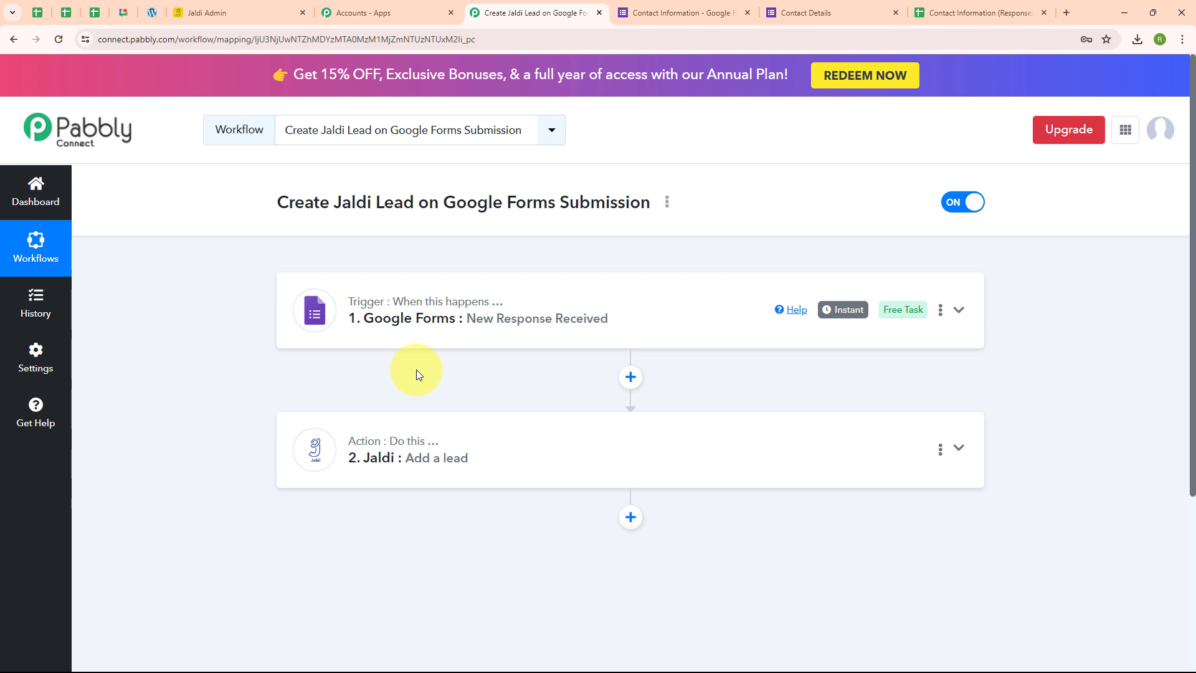
Switch to the Contact Details Google Form and fill in the test contact's first name and last name.
click(854, 10)
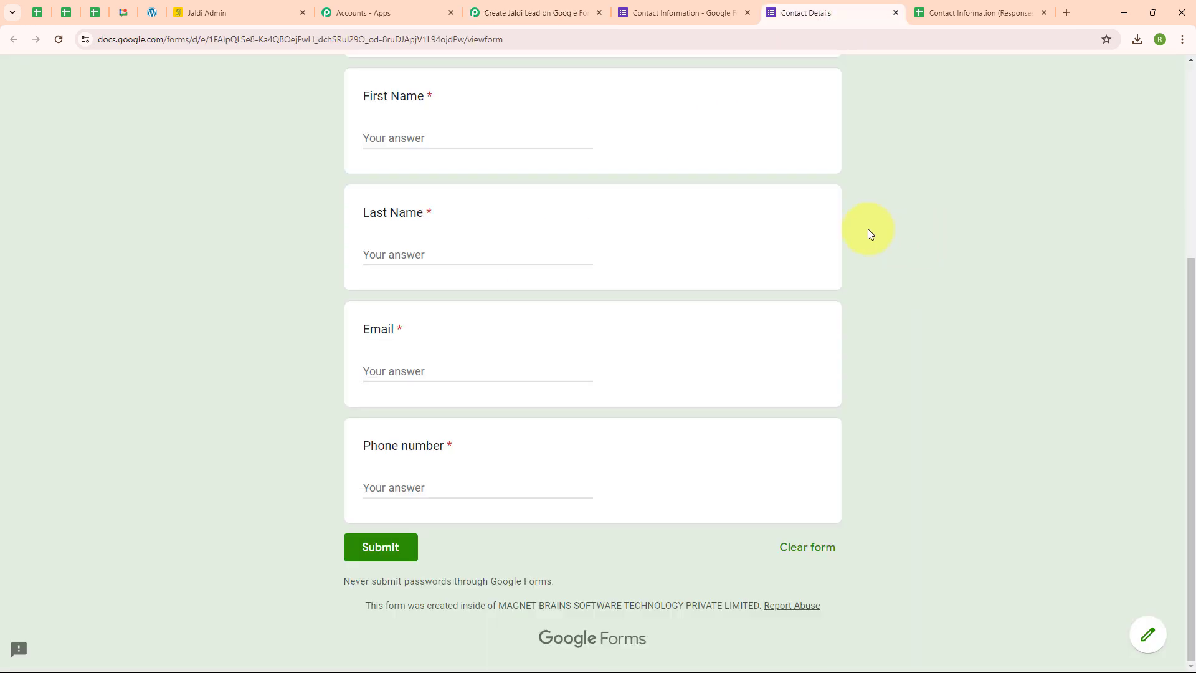
click(408, 131)
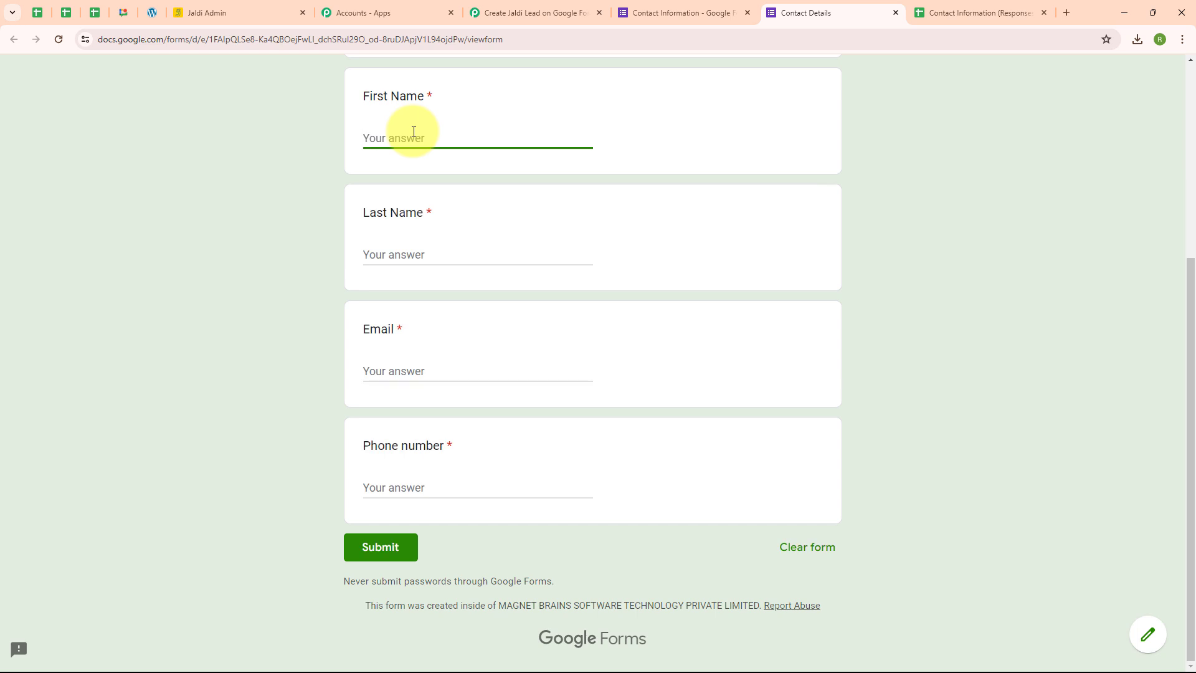
text(Test)
click(410, 255)
text(U)
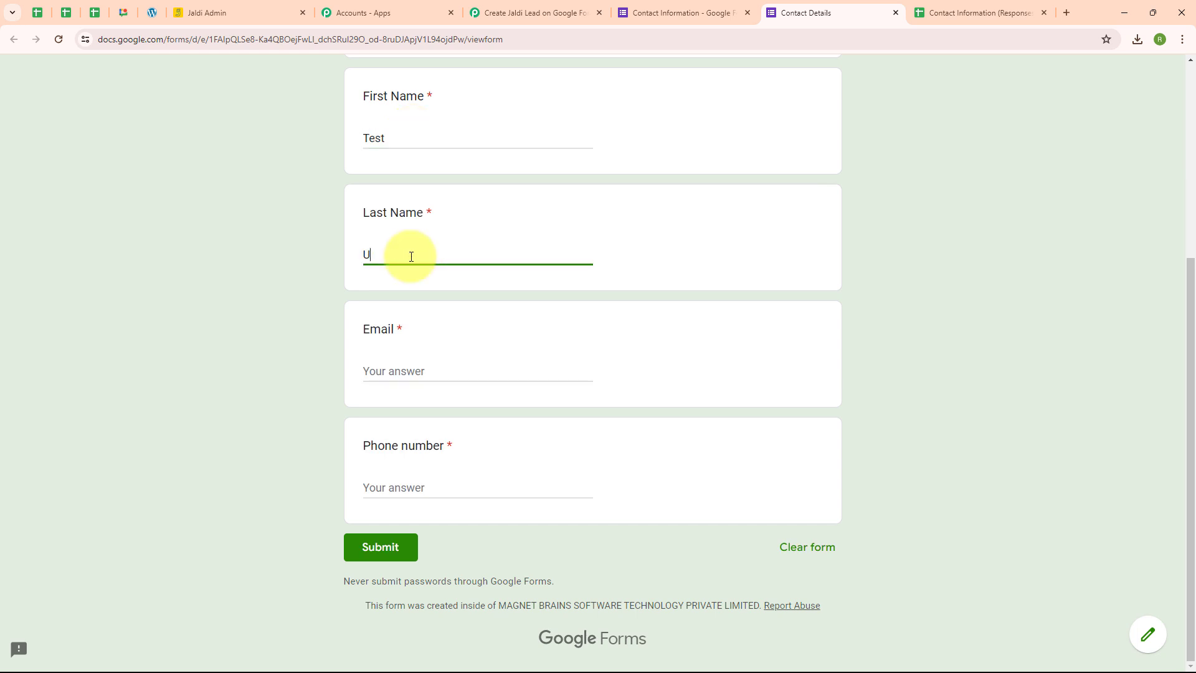
text(ser)
Fill in the test contact's email and phone number and submit the contact form.
click(402, 372)
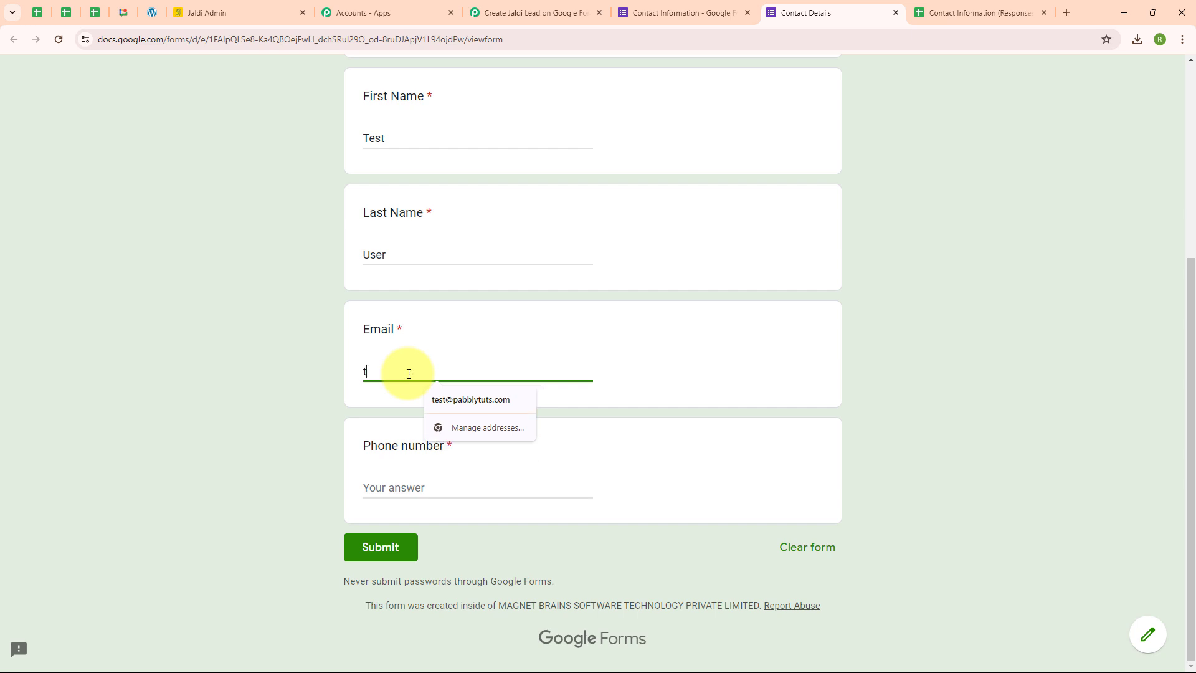
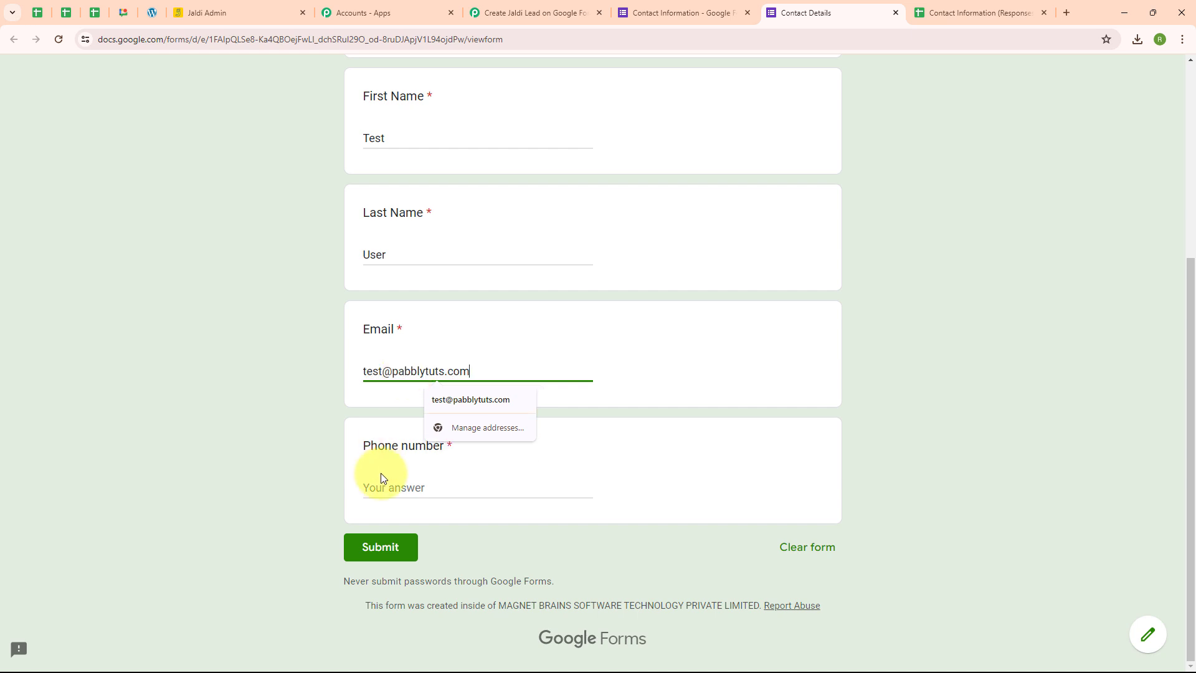
click(380, 476)
click(382, 481)
text(7777777777)
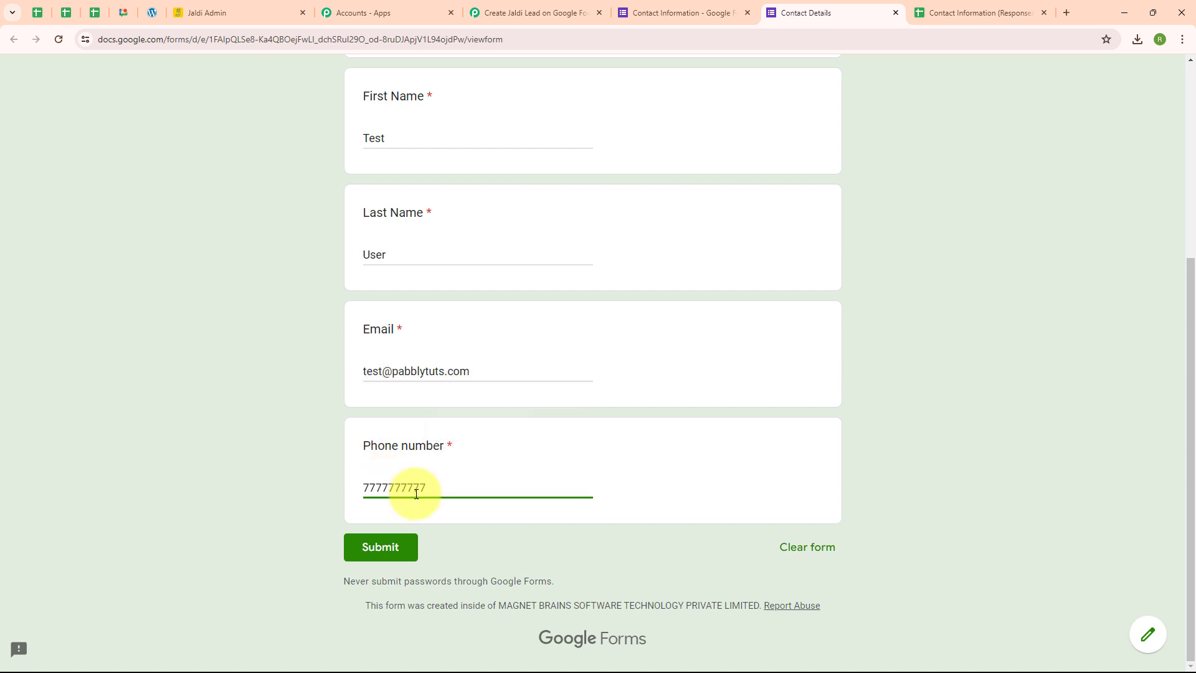
click(377, 557)
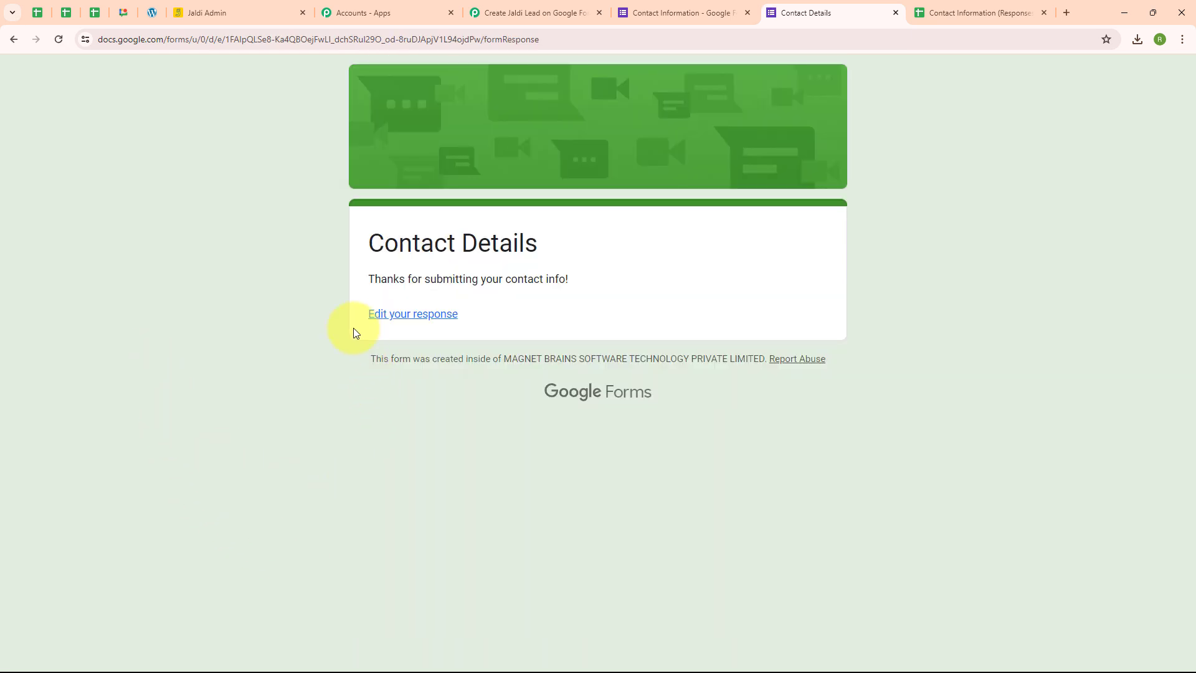
drag(368, 278, 627, 279)
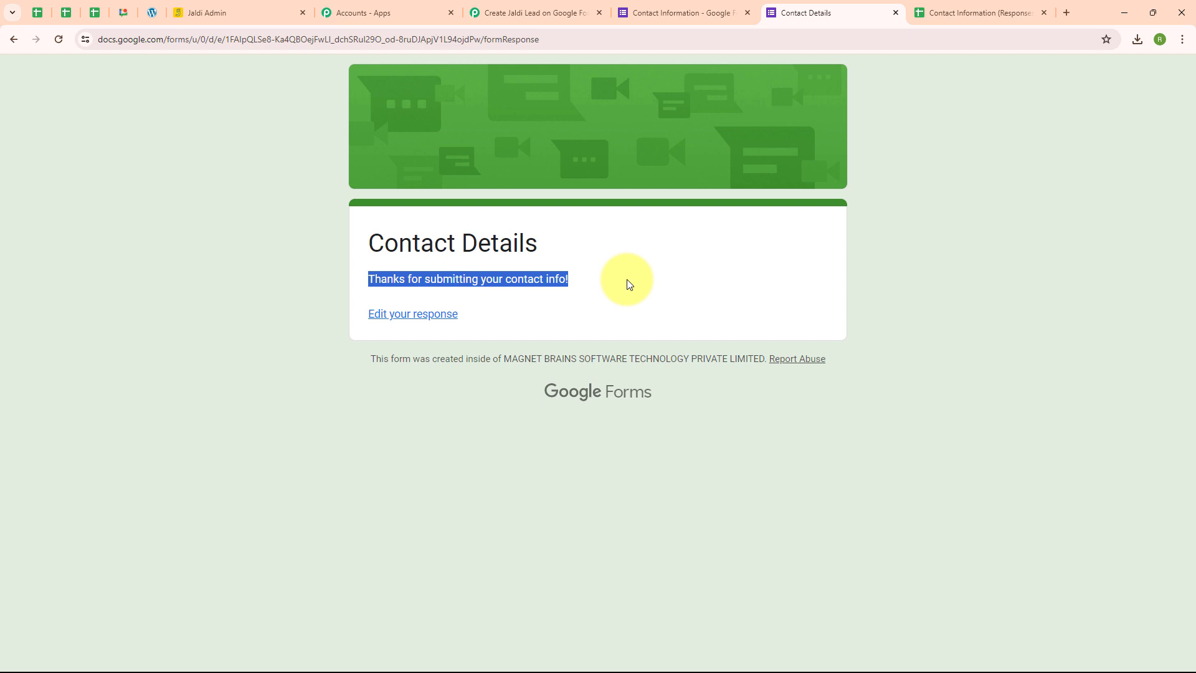
click(626, 279)
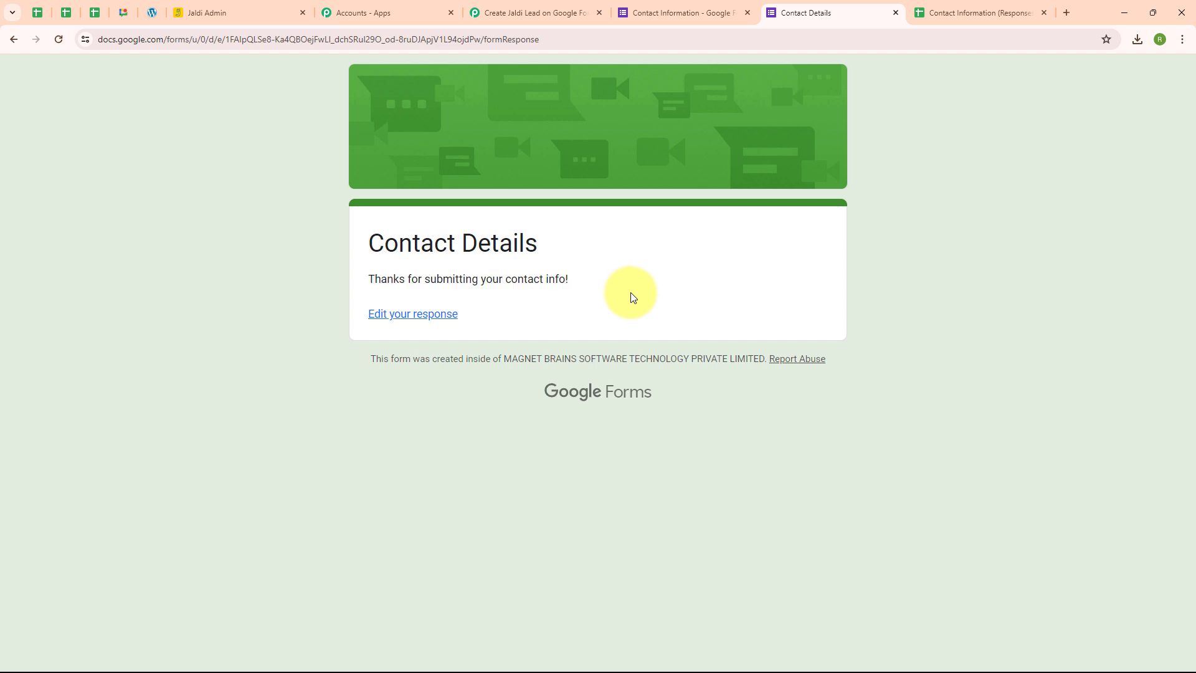
Switch to Jaldi Admin, reload All Leads to check for the newly submitted contact, and return to the Pabbly Connect workflow.
click(271, 19)
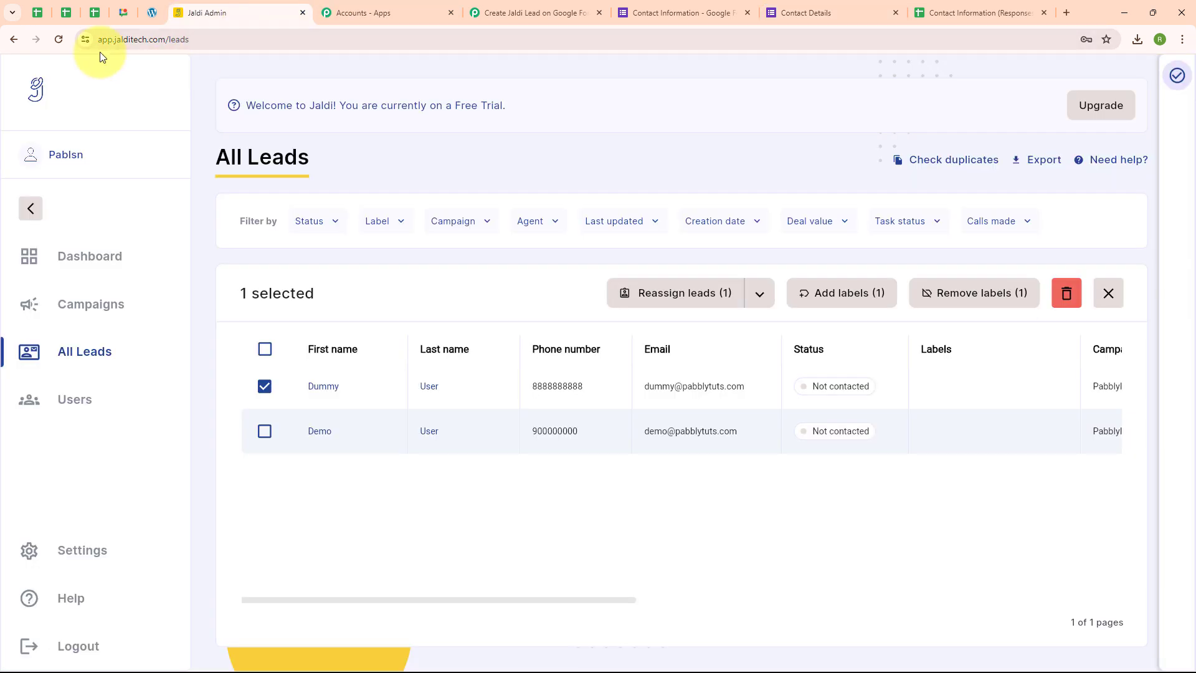
click(59, 41)
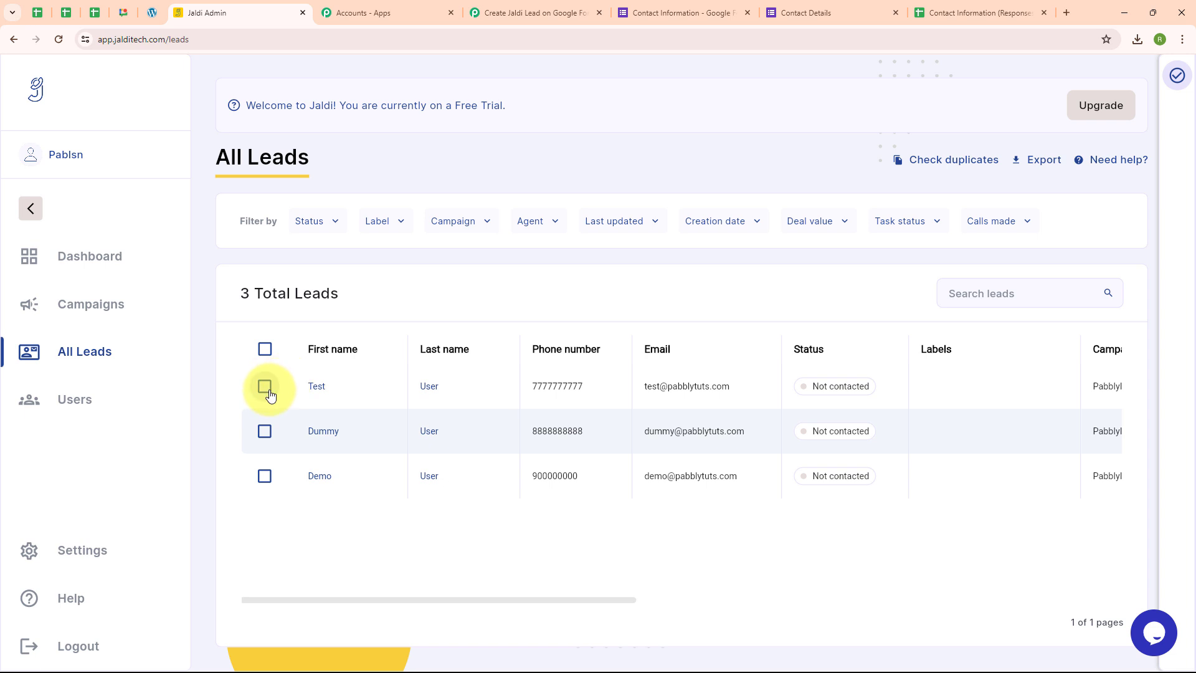
click(264, 387)
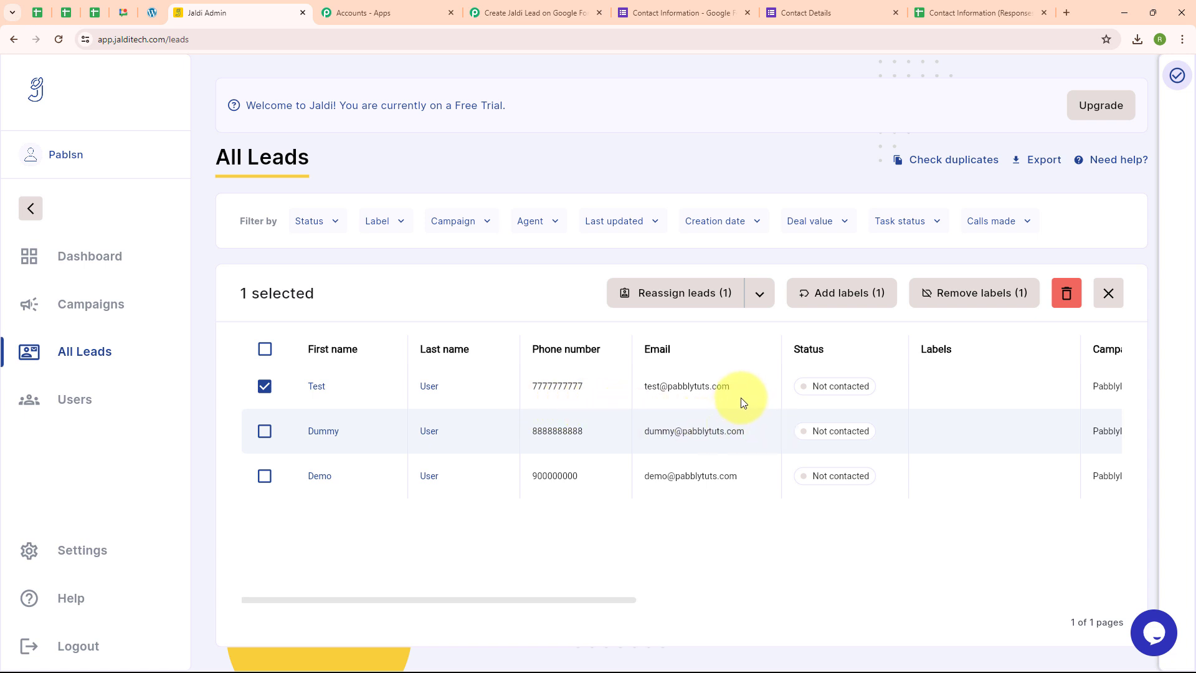
click(522, 7)
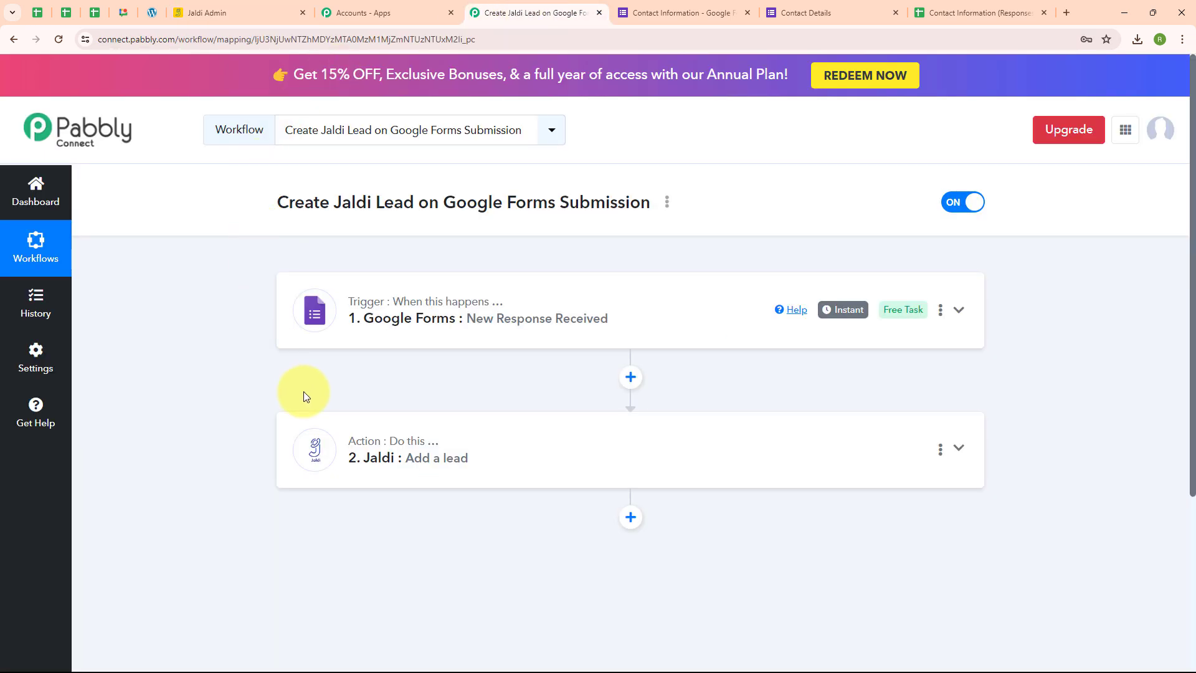